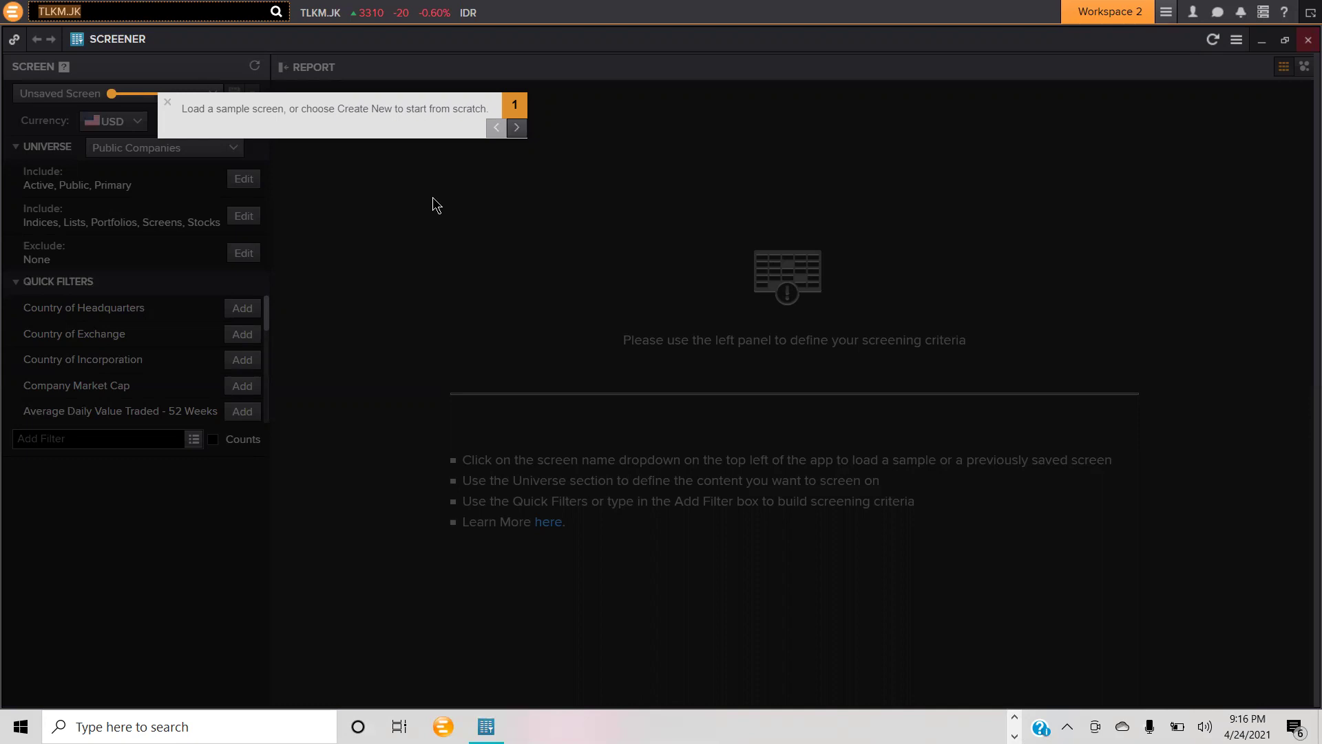
pyautogui.click(103, 15)
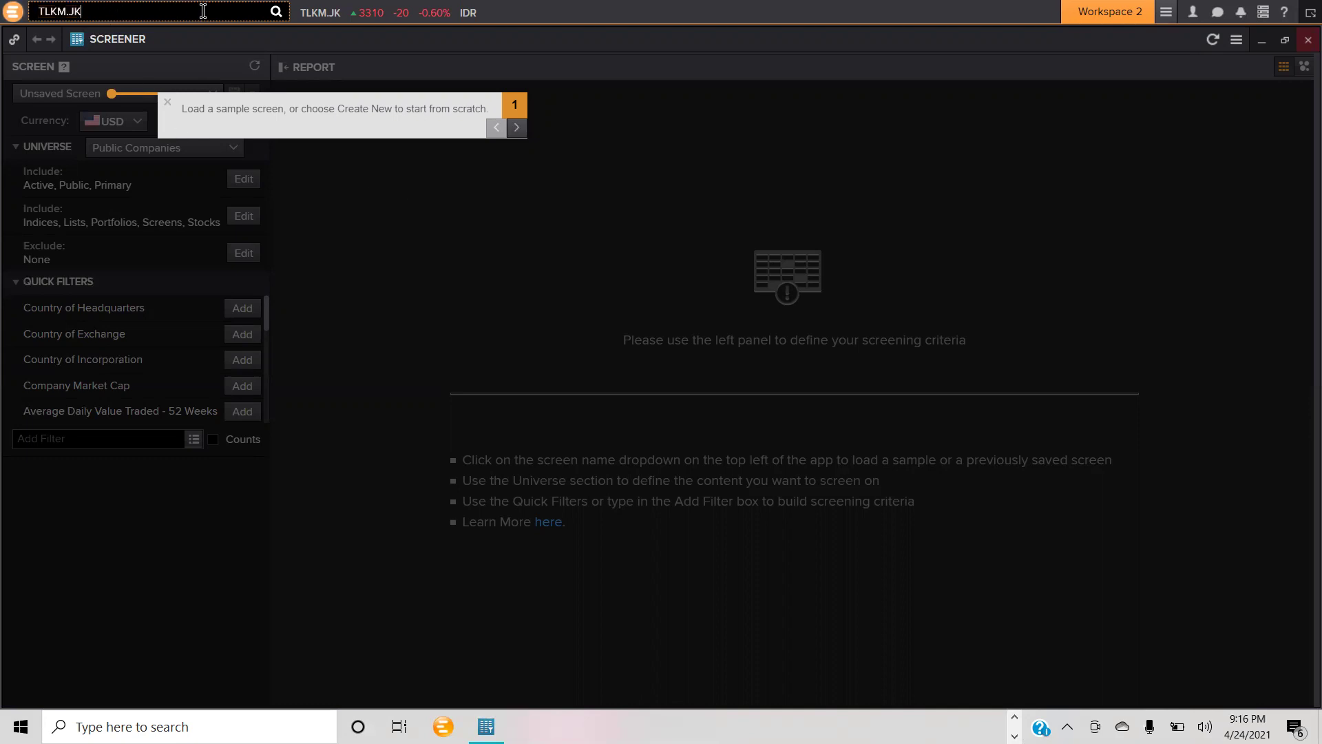
pyautogui.moveTo(82, 12); pyautogui.dragTo(40, 15)
pyautogui.write('tl')
pyautogui.press('BackSpace')
pyautogui.press('BackSpace')
pyautogui.write('TLKM')
pyautogui.click(175, 48)
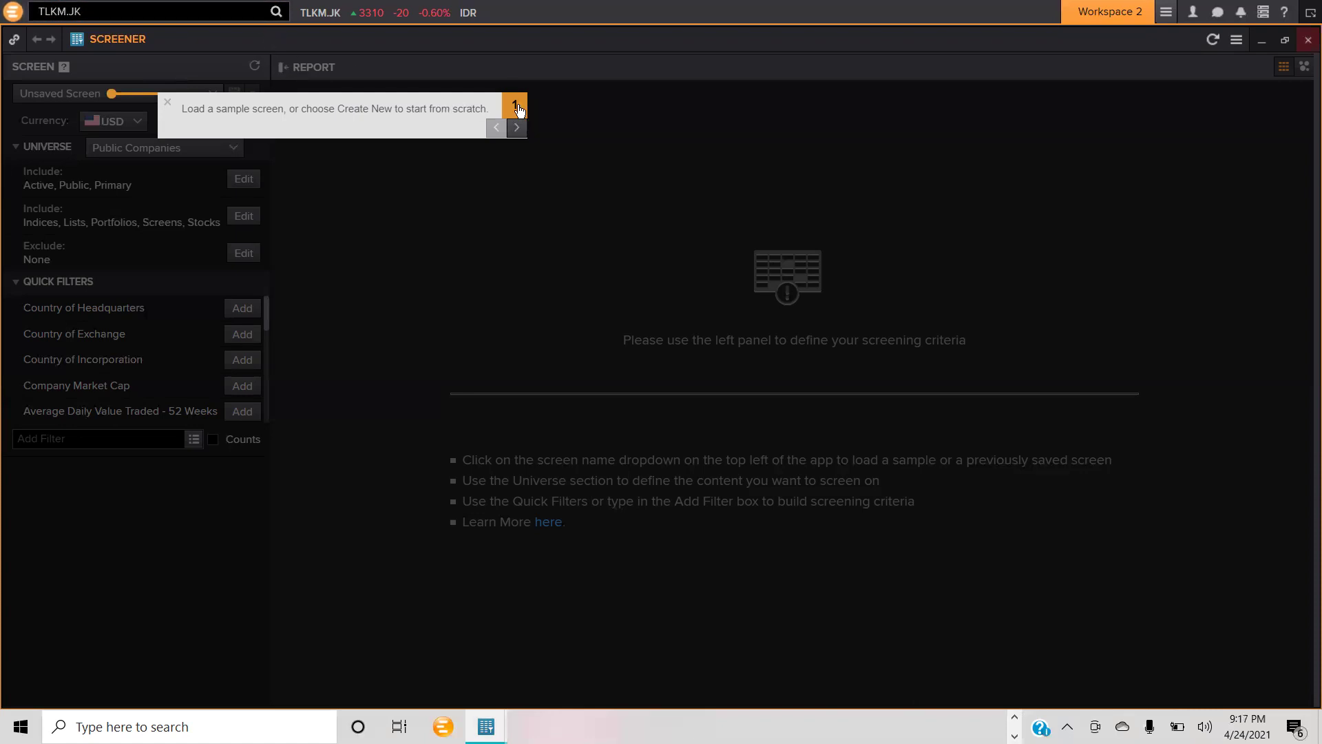
# Step: Go through all the Screener quick tips to the last one and close them
pyautogui.click(514, 129)
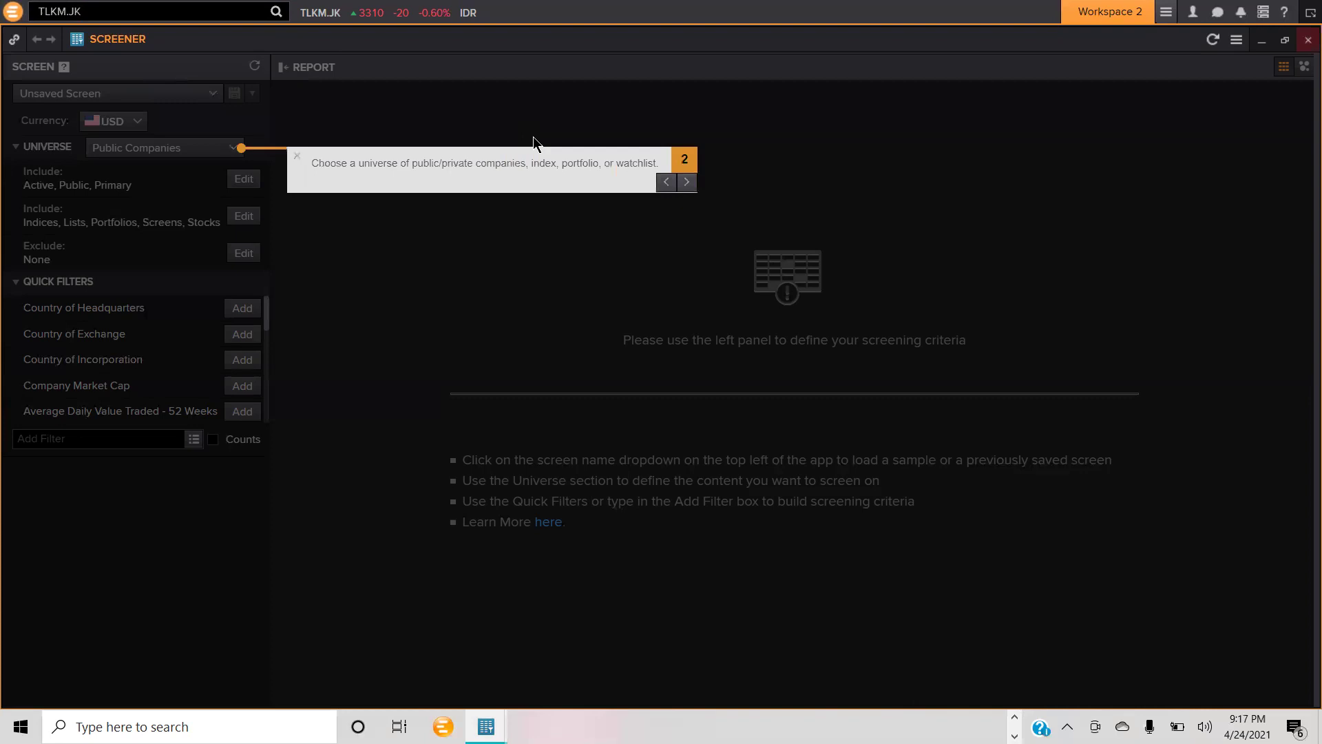
pyautogui.click(685, 183)
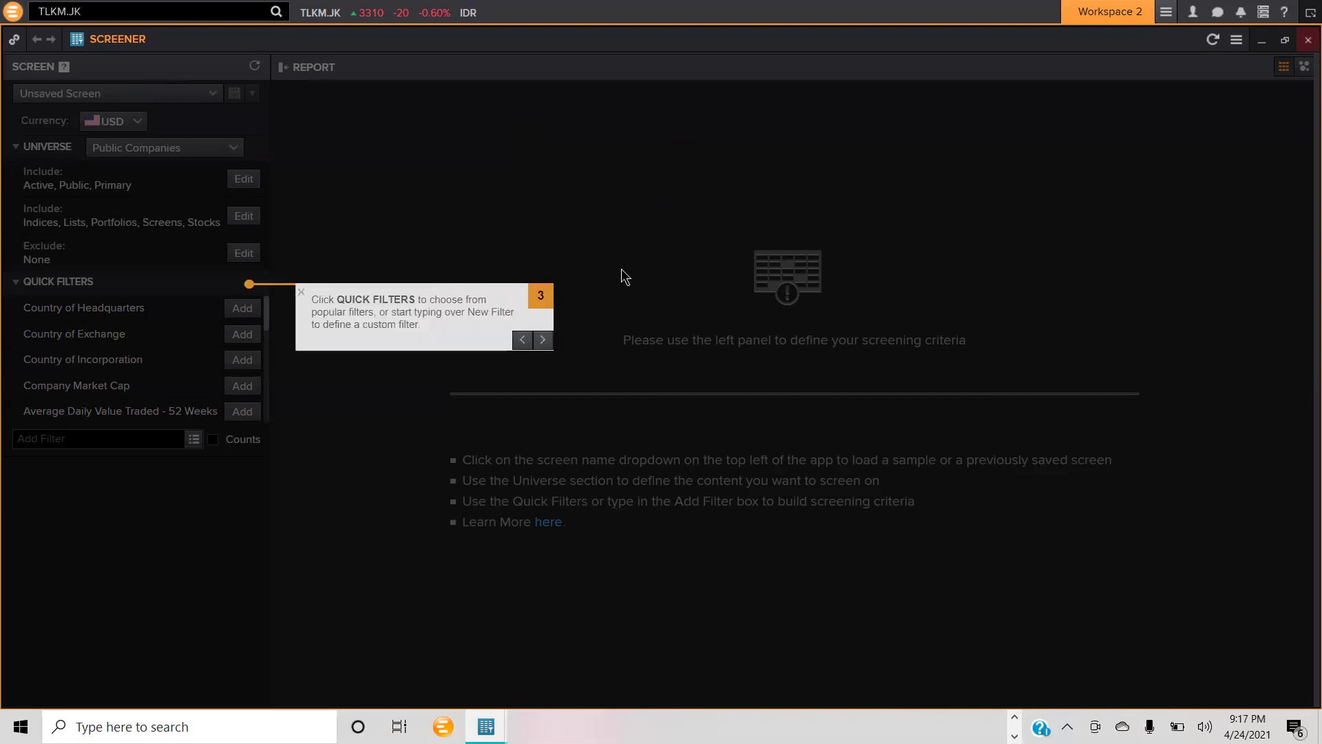
pyautogui.click(543, 340)
pyautogui.click(254, 154)
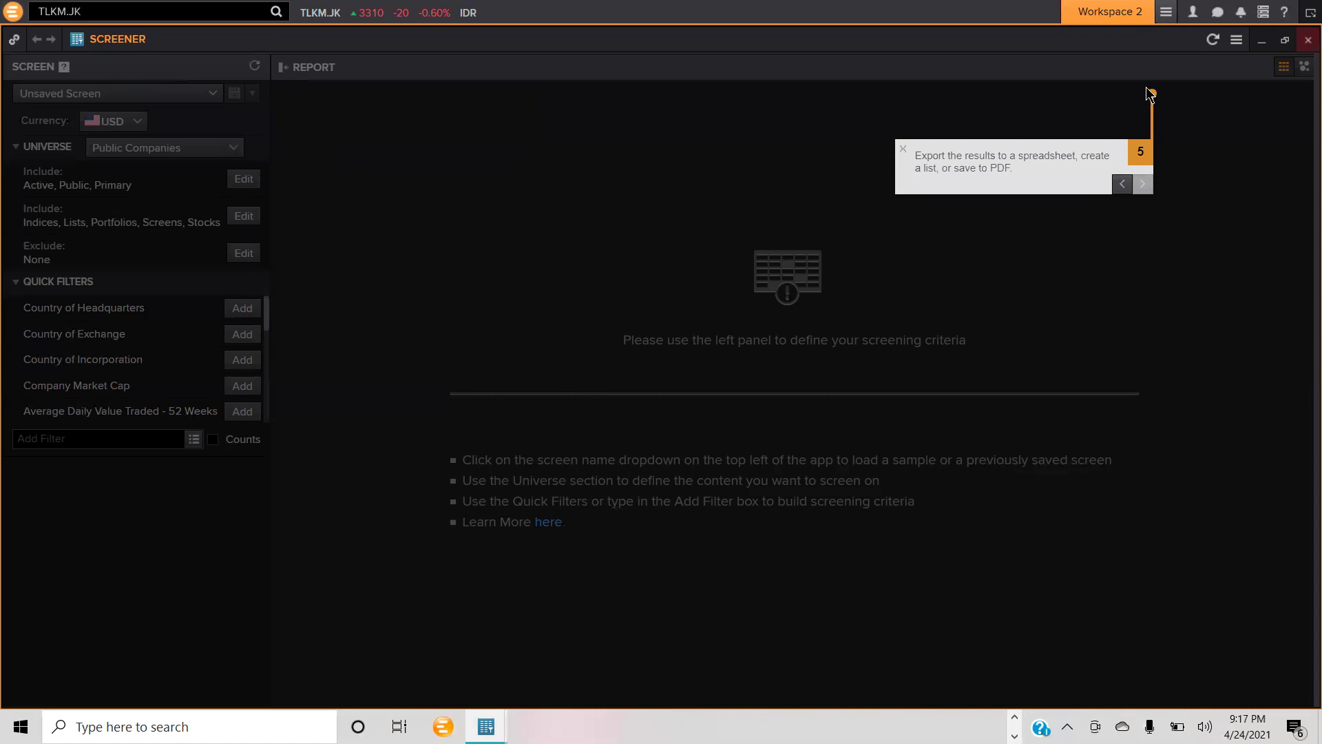
pyautogui.click(1141, 184)
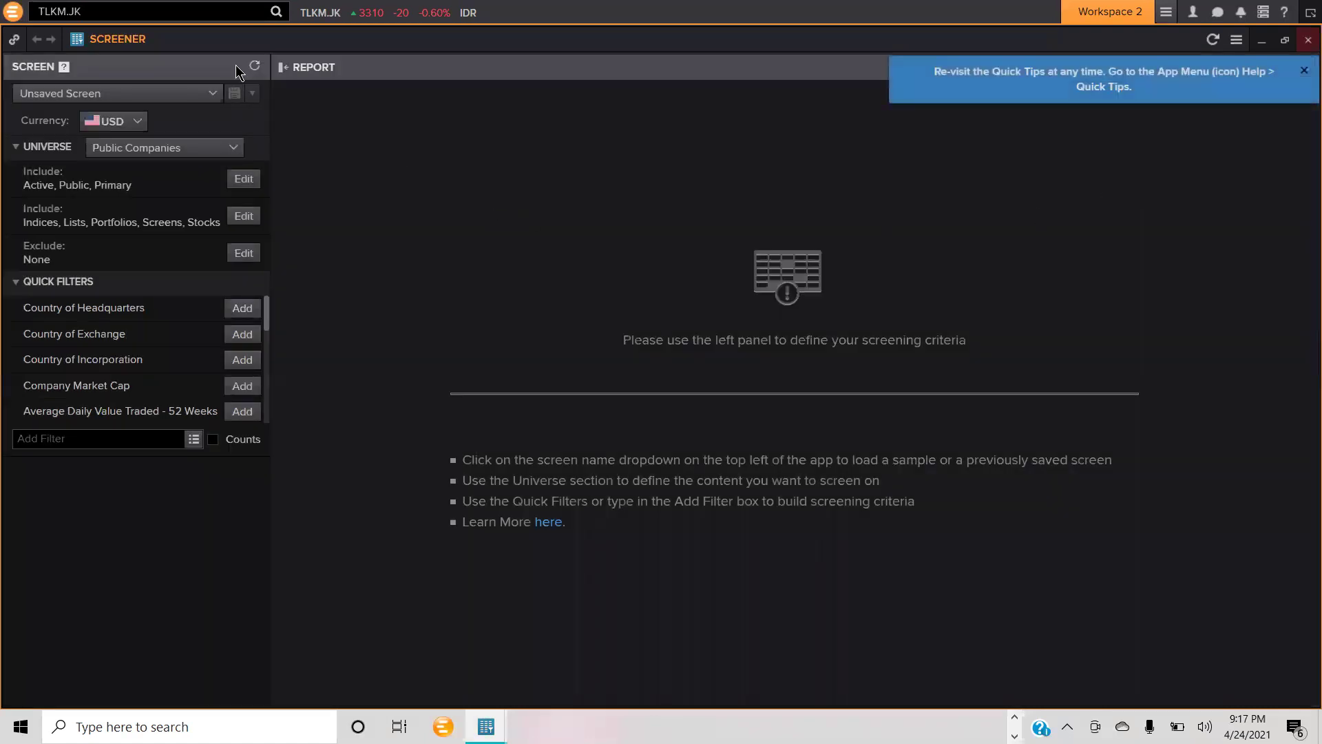
# Step: Search for tlkm, open Telkom Indonesia (TLKM.JK) on the Indonesia Stock Exchange, and maximize its company window
pyautogui.click(210, 13)
pyautogui.write('tlkm')
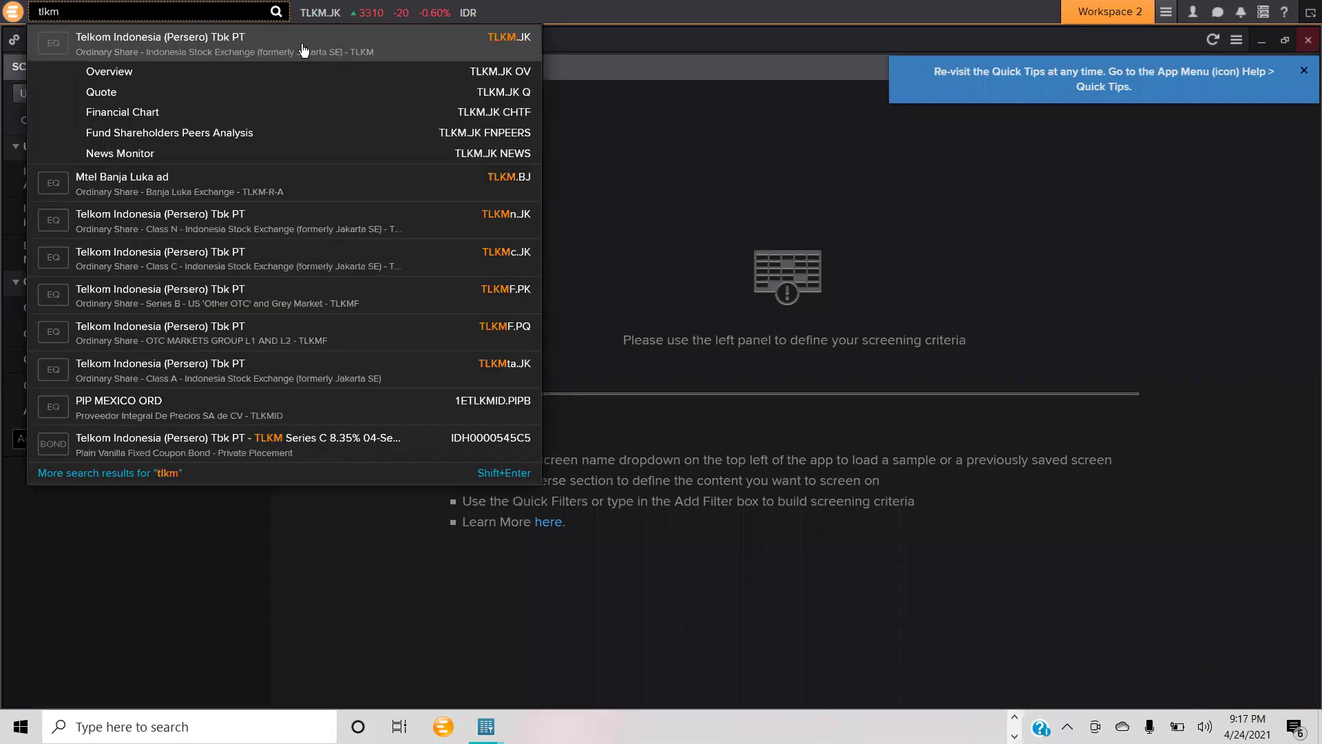
pyautogui.click(473, 47)
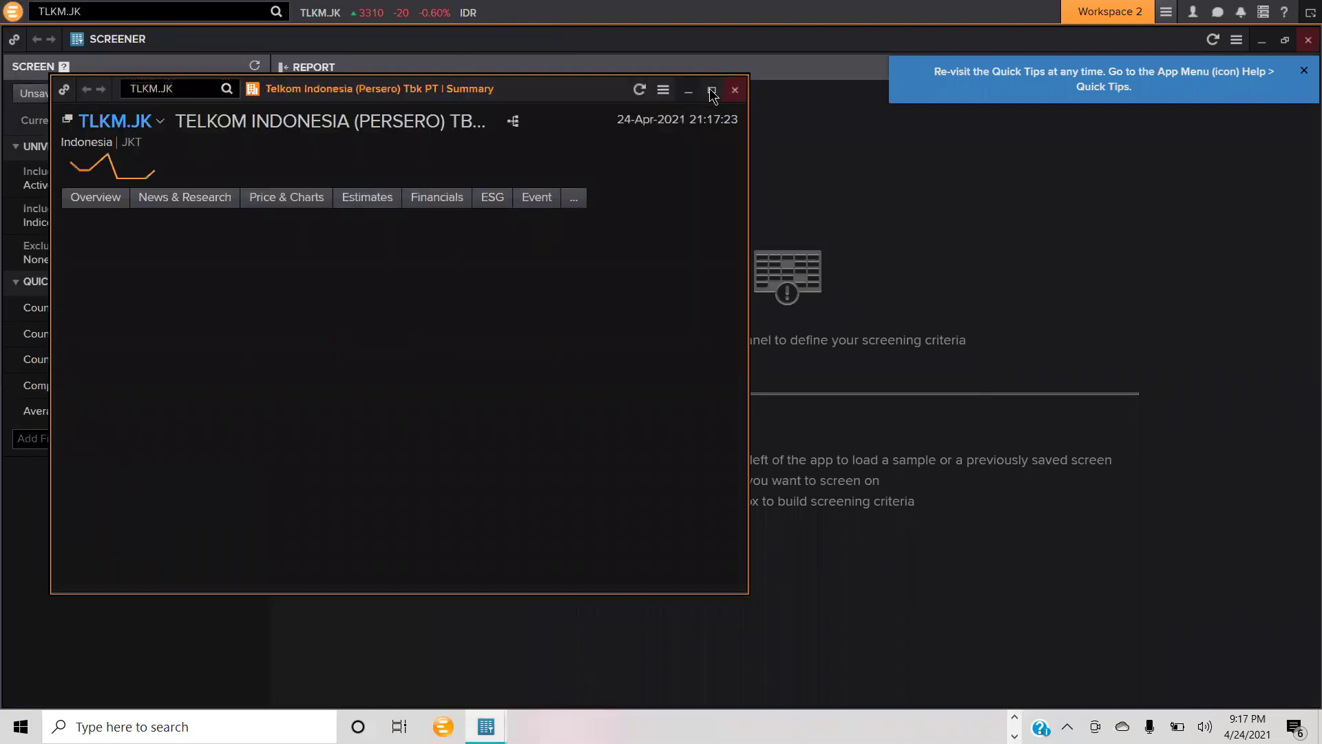
pyautogui.click(712, 91)
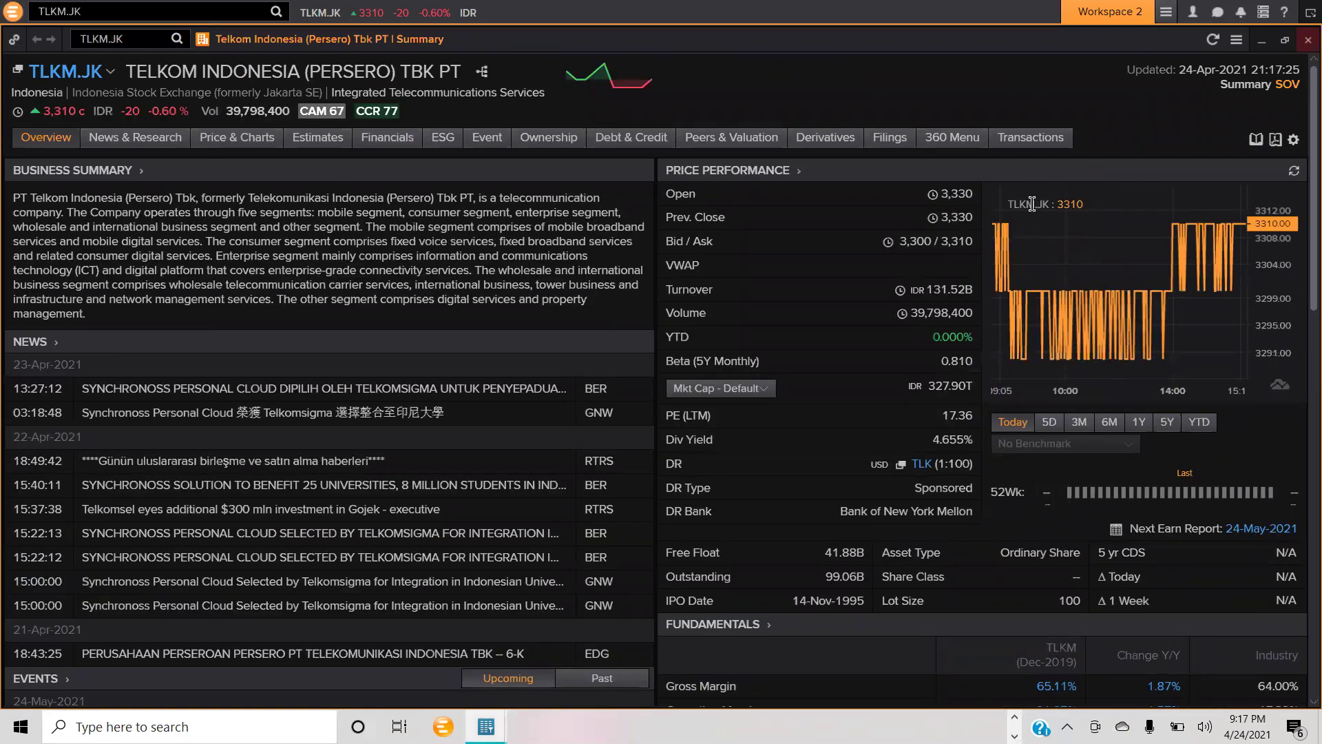
# Step: Look over the business summary, news and price performance on the company's Overview page, and open its News Monitor
pyautogui.click(75, 139)
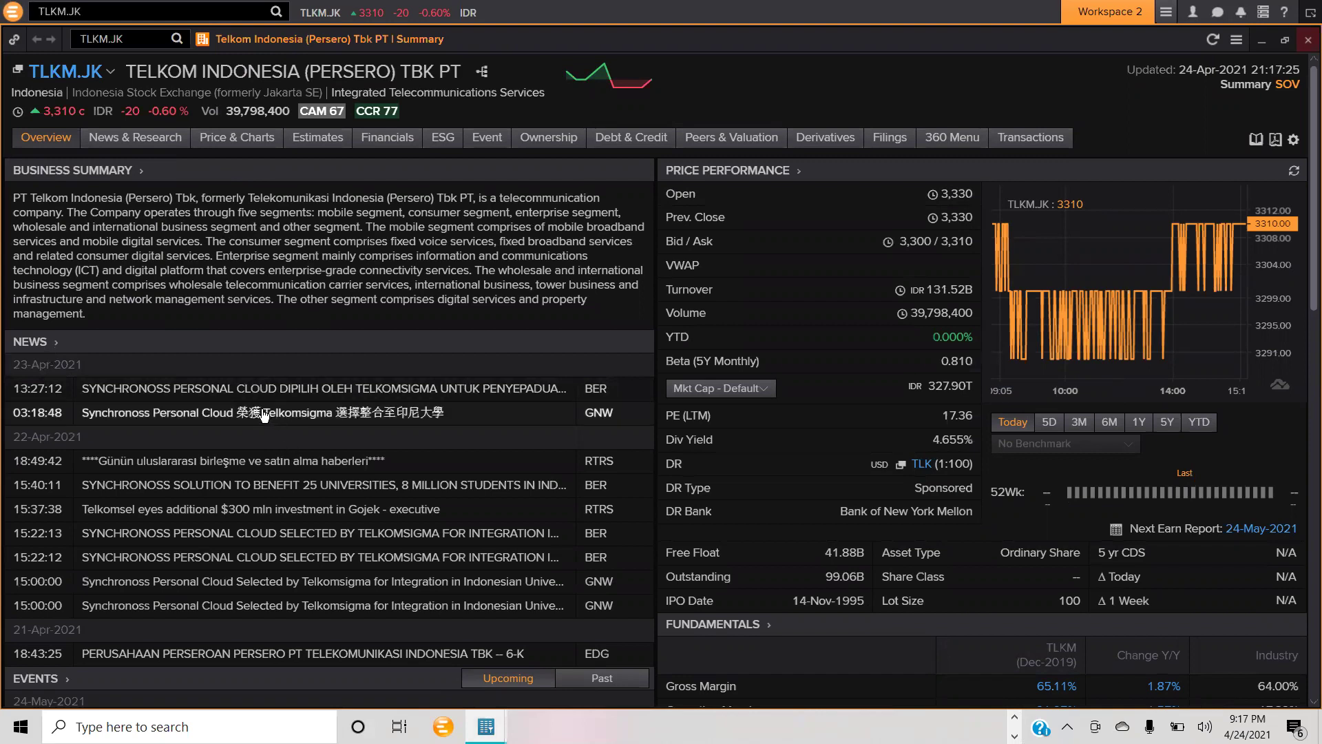
pyautogui.scroll(-1, 265, 417)
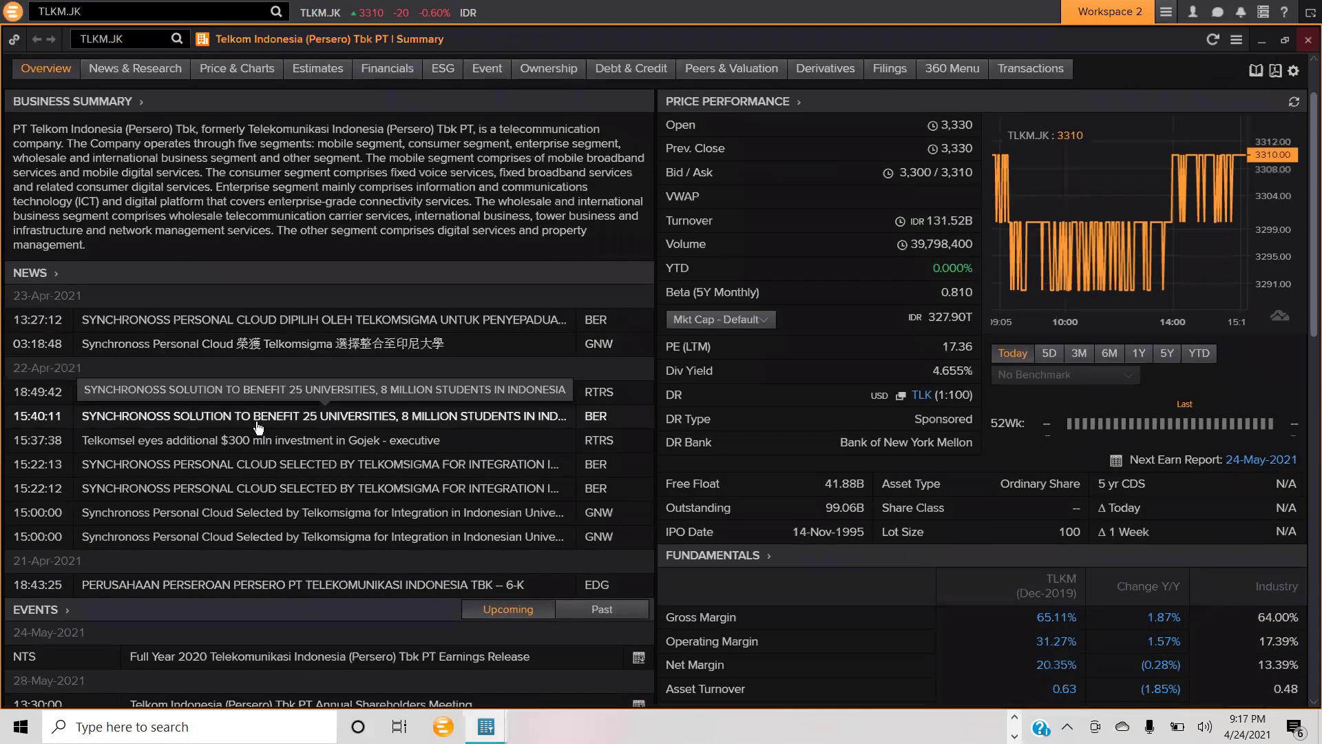
pyautogui.scroll(1, 256, 428)
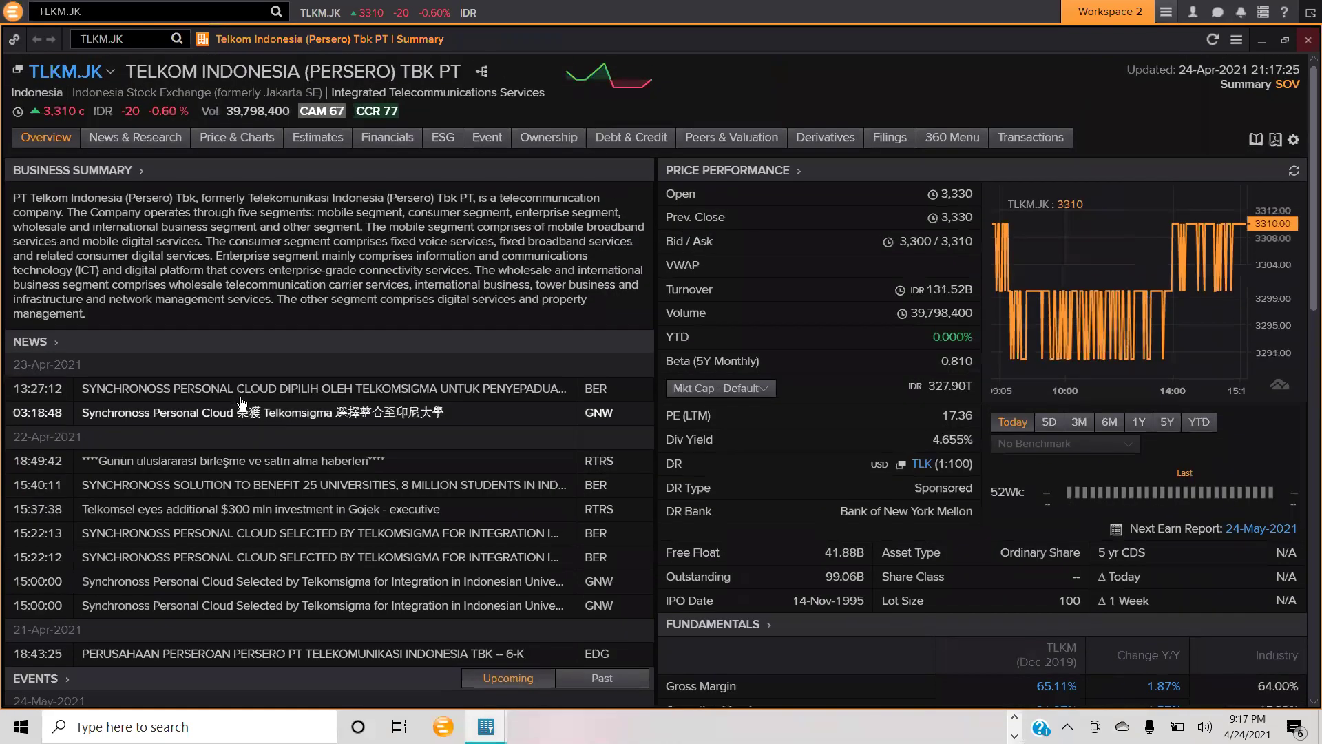
pyautogui.click(131, 144)
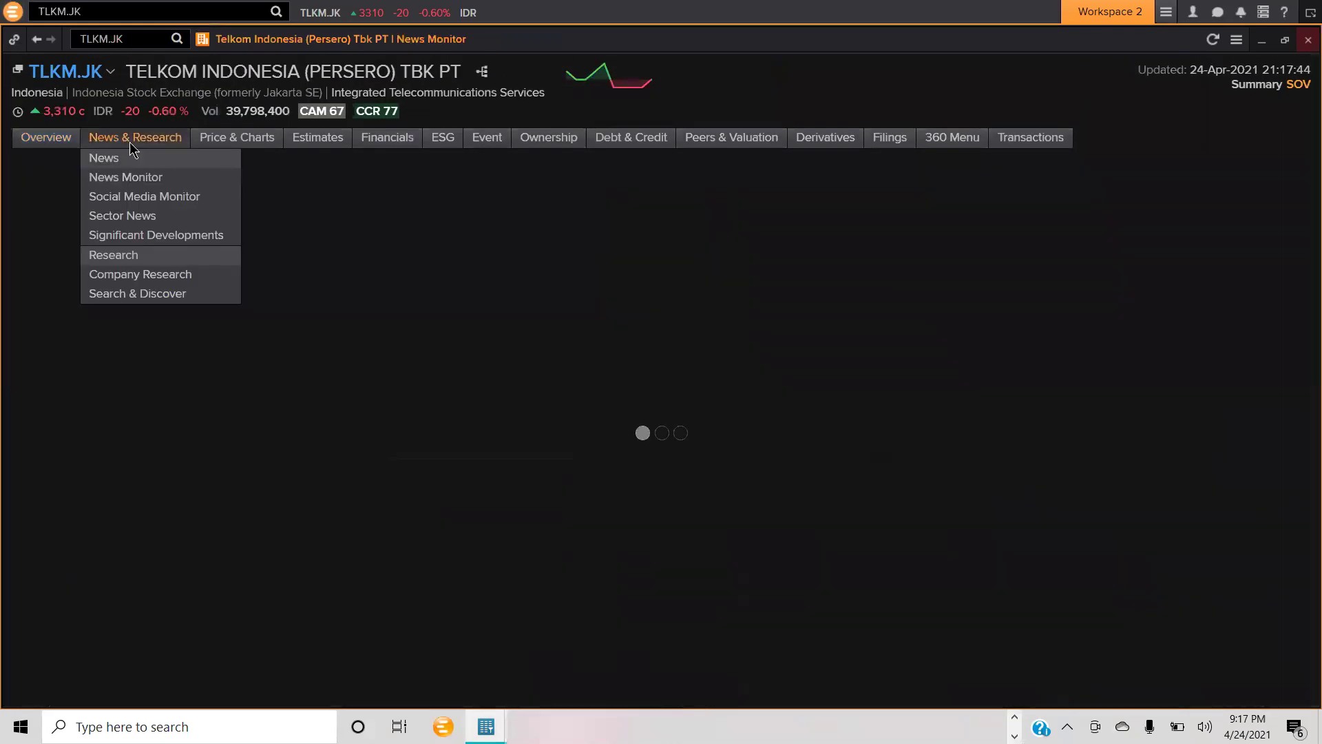
# Step: Browse the company's Time & Sales trade records, and open the Statement View of its estimates
pyautogui.moveTo(224, 143)
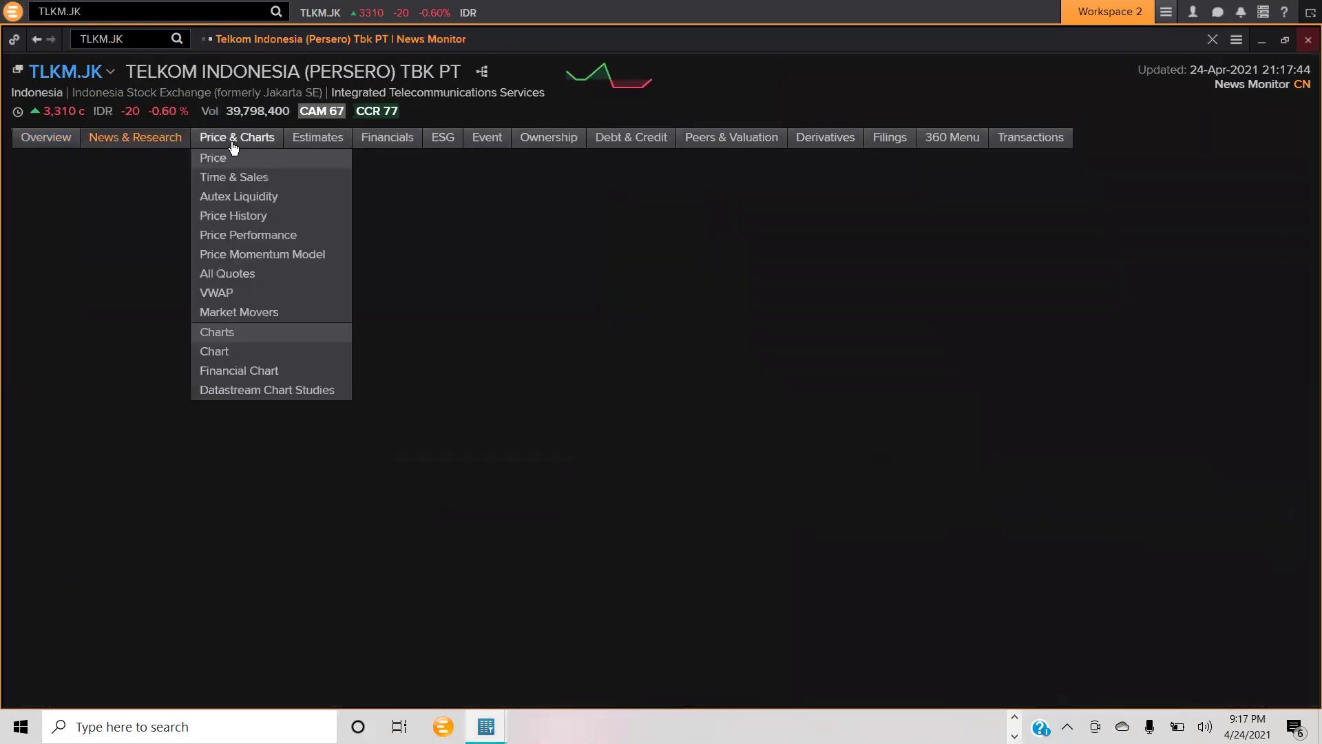
pyautogui.click(252, 142)
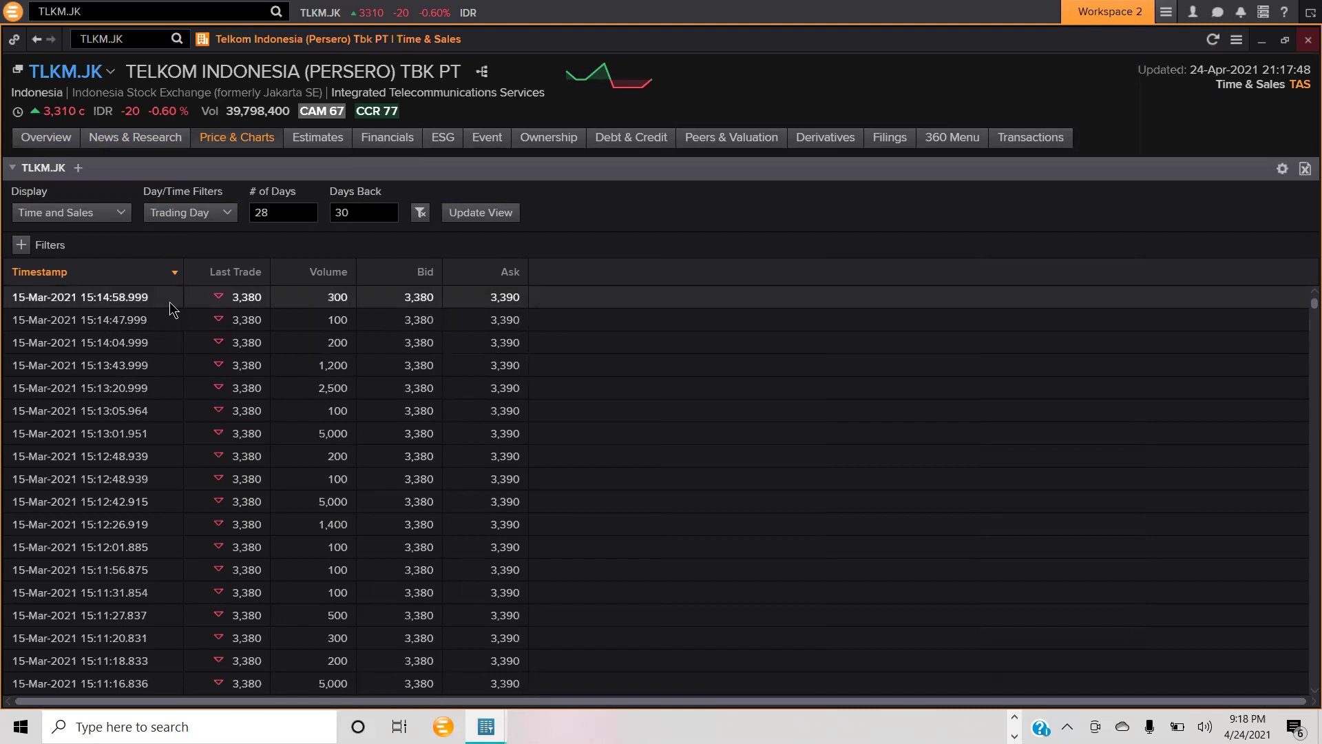
pyautogui.scroll(-10, 141, 413)
pyautogui.scroll(-10, 125, 448)
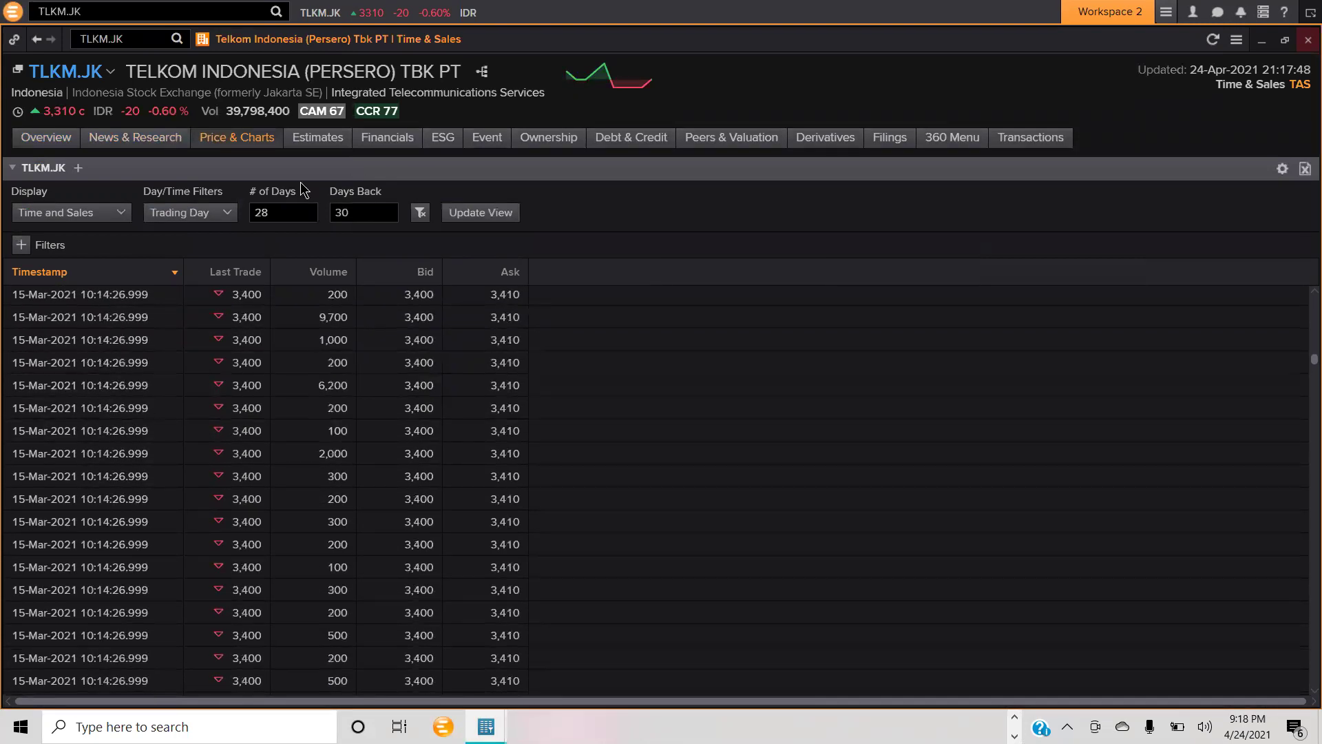
pyautogui.click(314, 138)
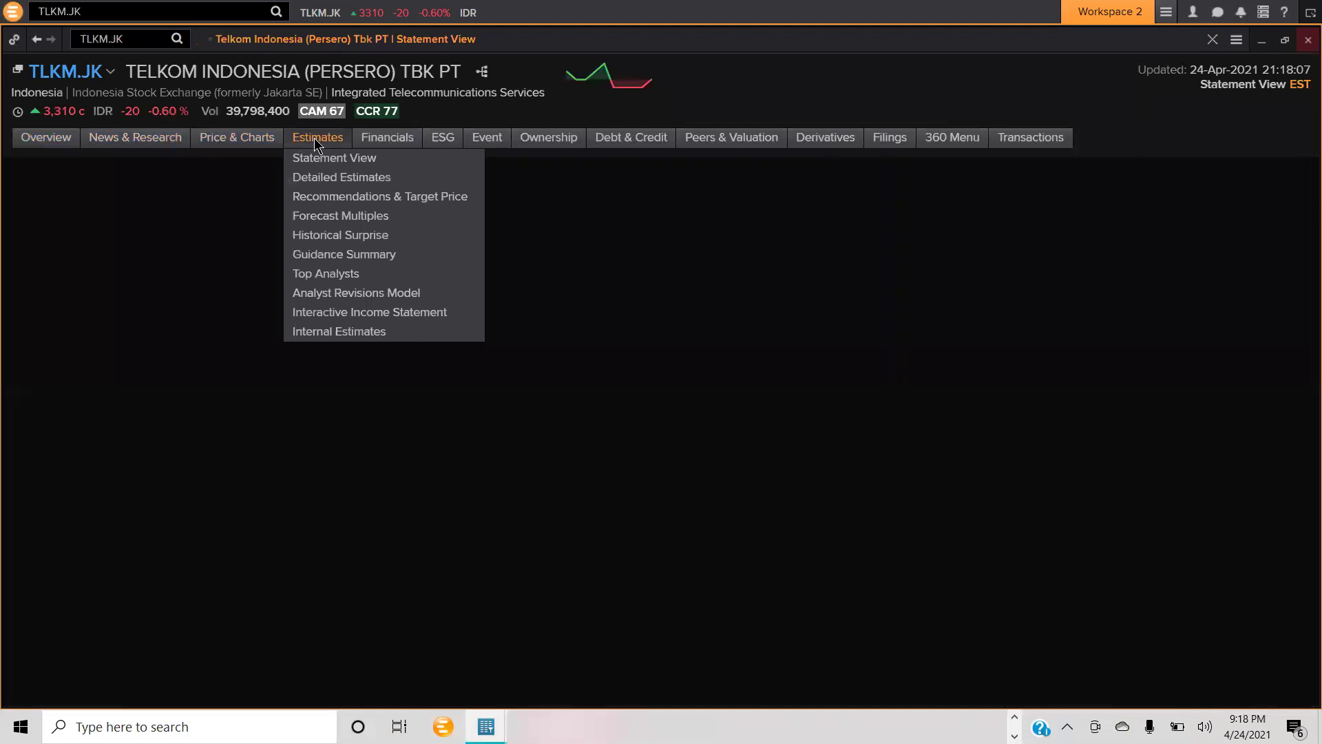
pyautogui.moveTo(237, 139)
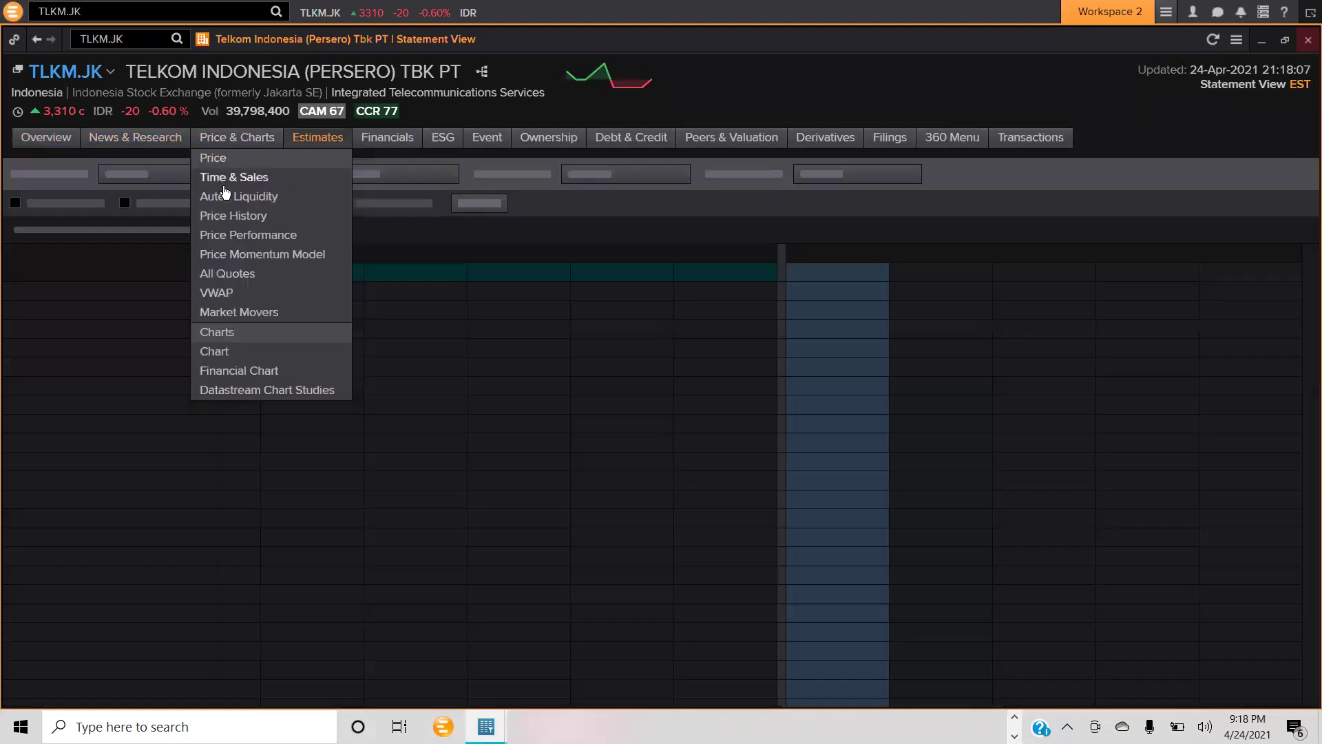
# Step: Open the company's balance sheet and examine its yearly columns and its assets, liabilities, equity and supplemental items
pyautogui.click(385, 144)
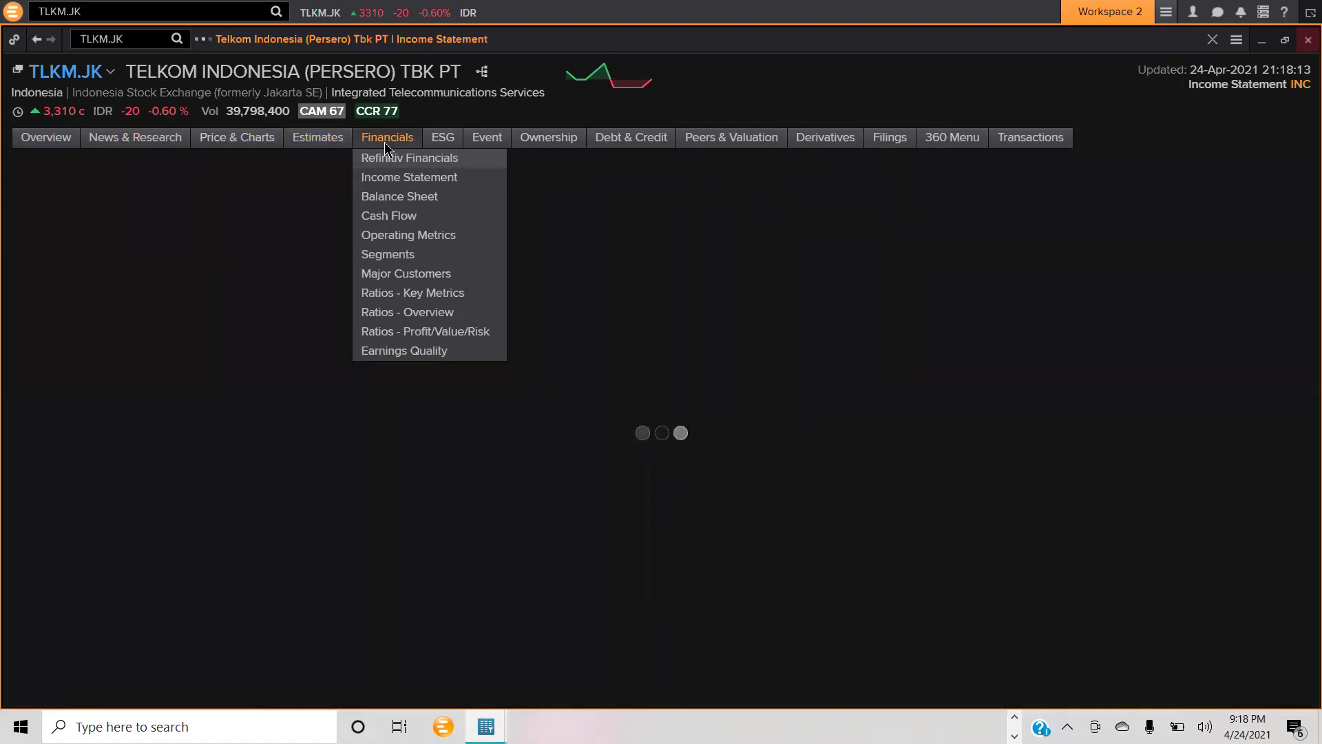
pyautogui.click(394, 197)
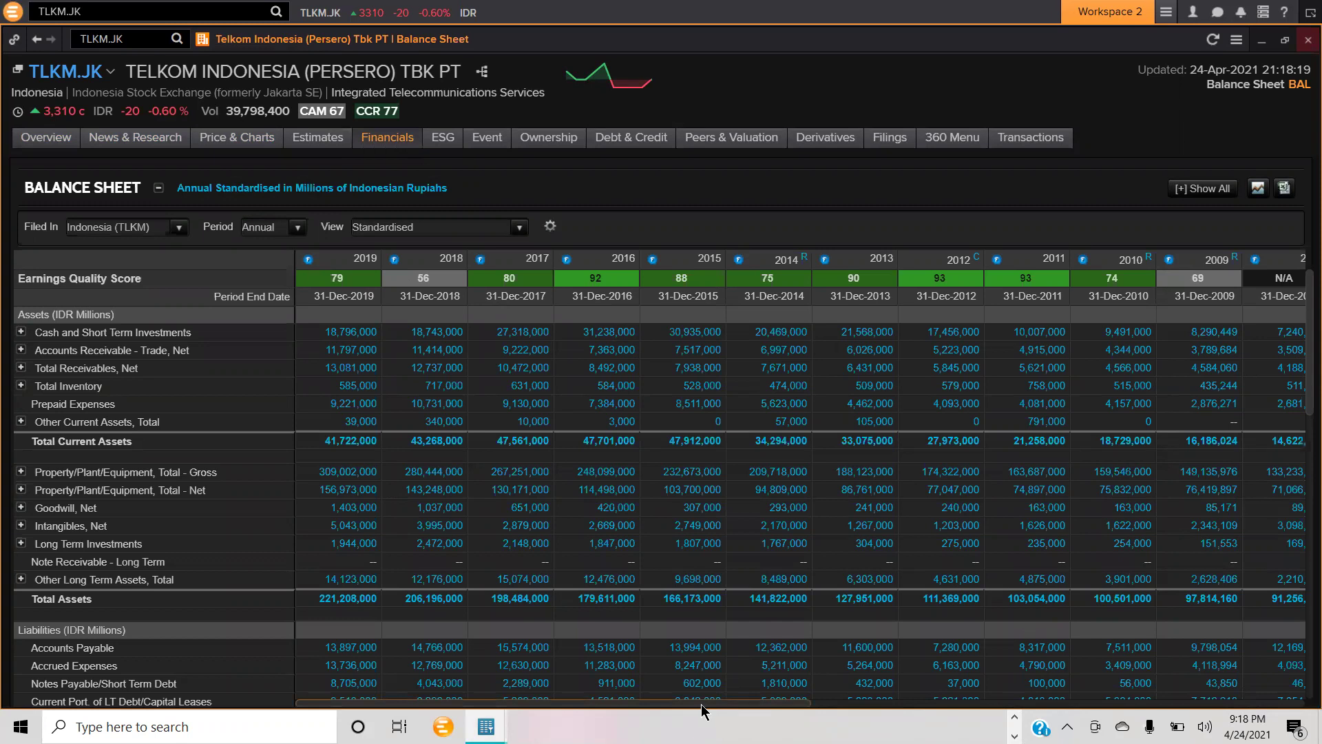
pyautogui.moveTo(706, 704); pyautogui.dragTo(1211, 716)
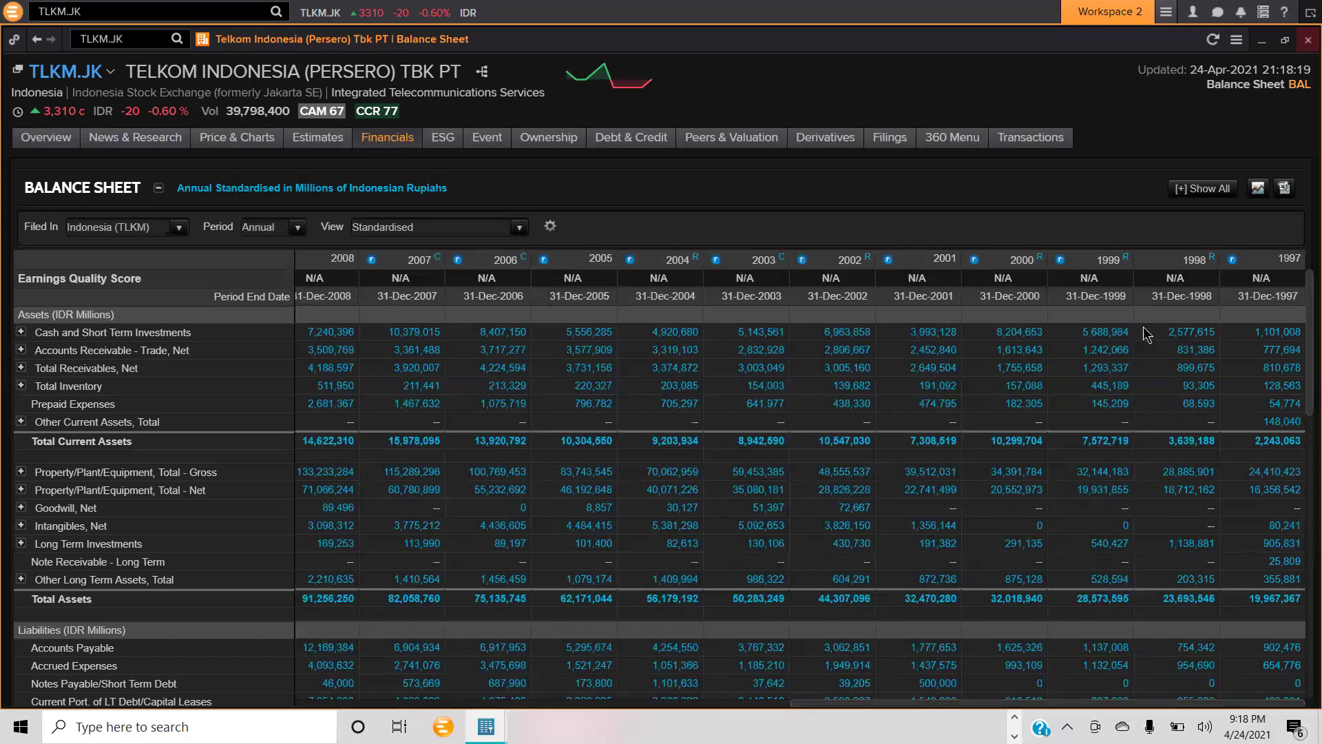
pyautogui.moveTo(1078, 701); pyautogui.dragTo(533, 705)
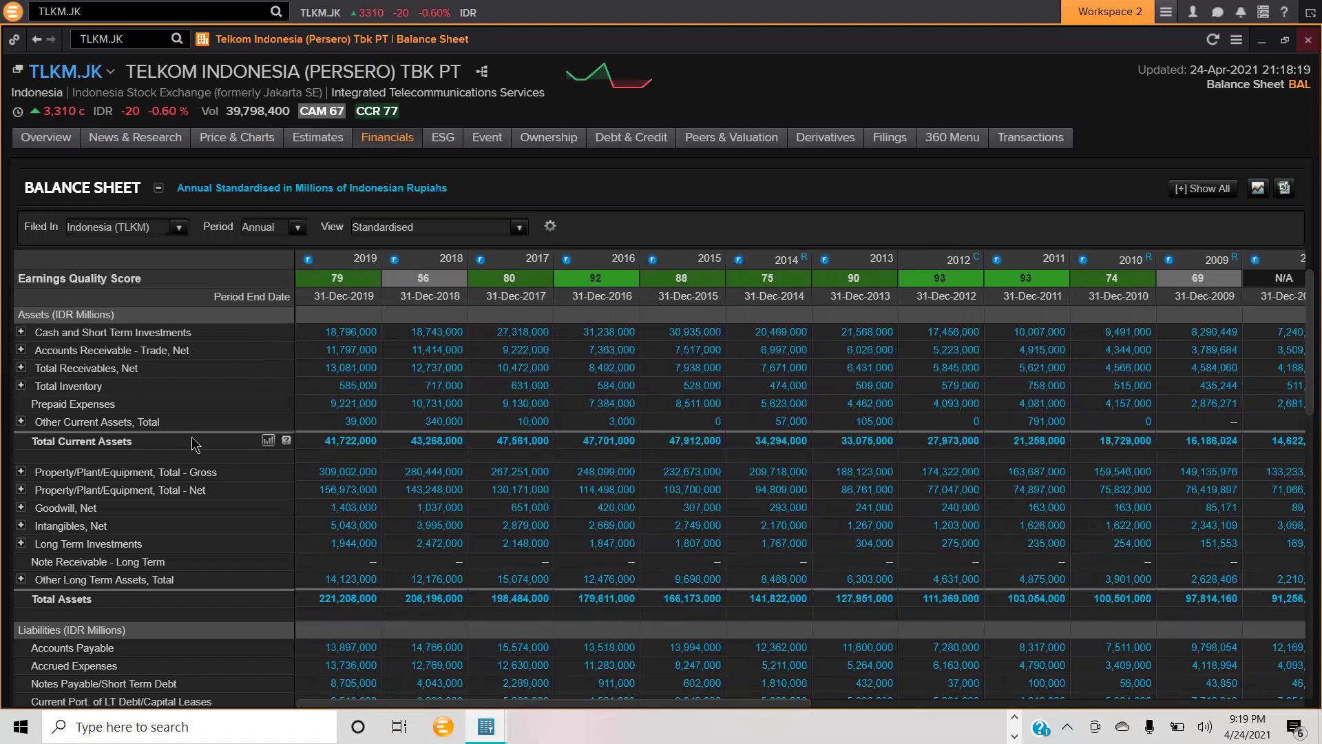
pyautogui.scroll(-5, 195, 435)
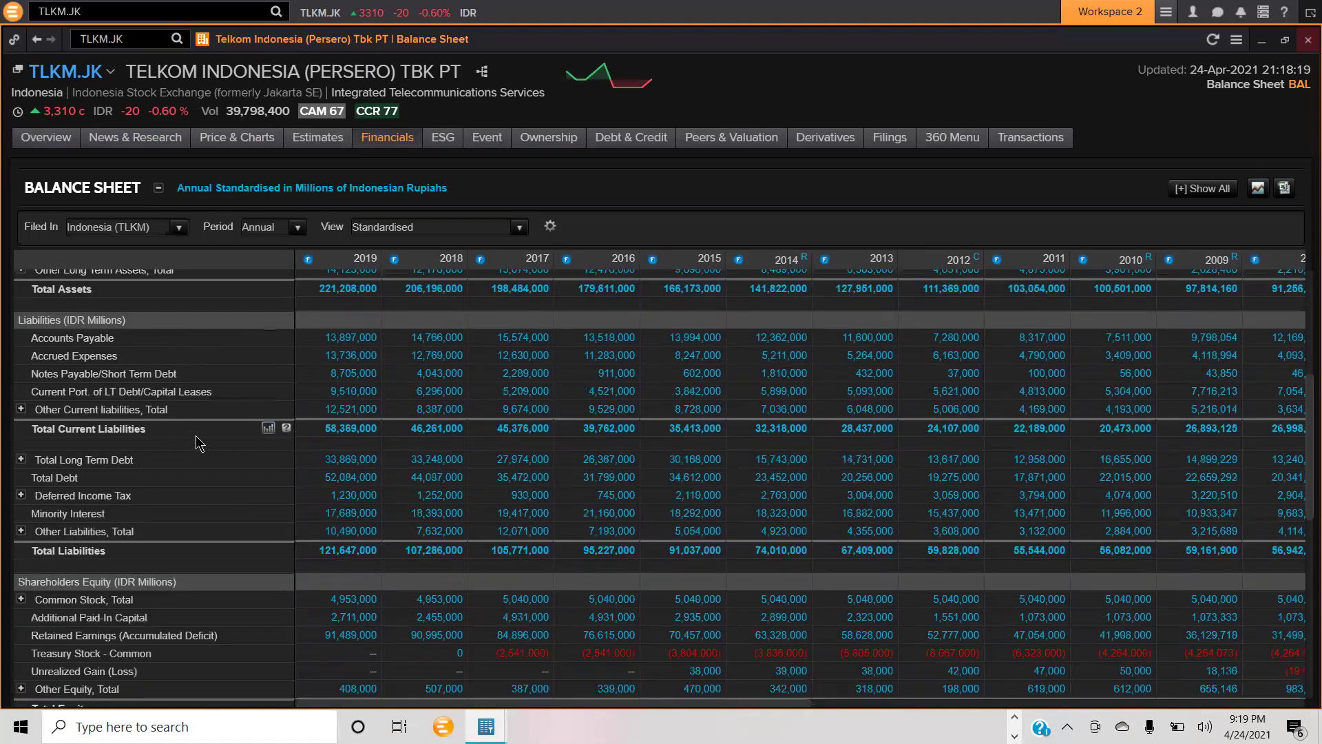
pyautogui.scroll(-7, 197, 442)
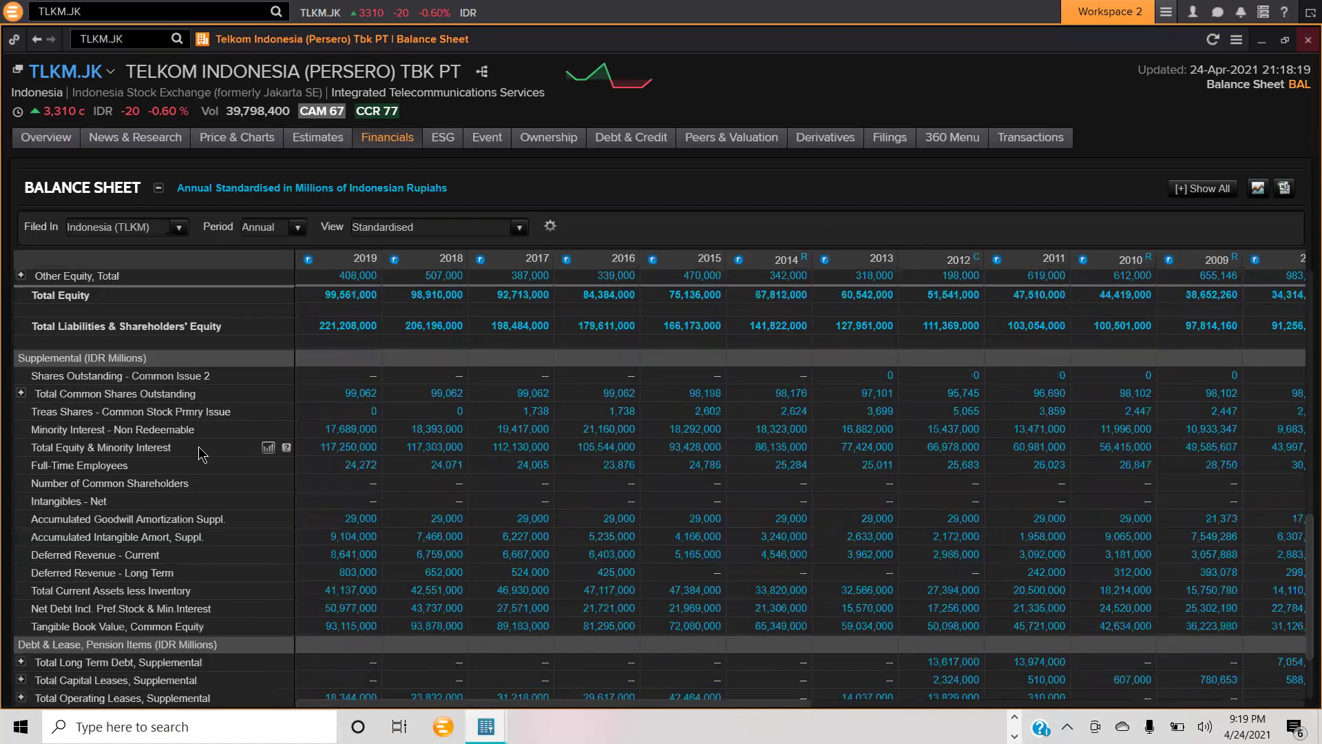
pyautogui.scroll(-2, 198, 446)
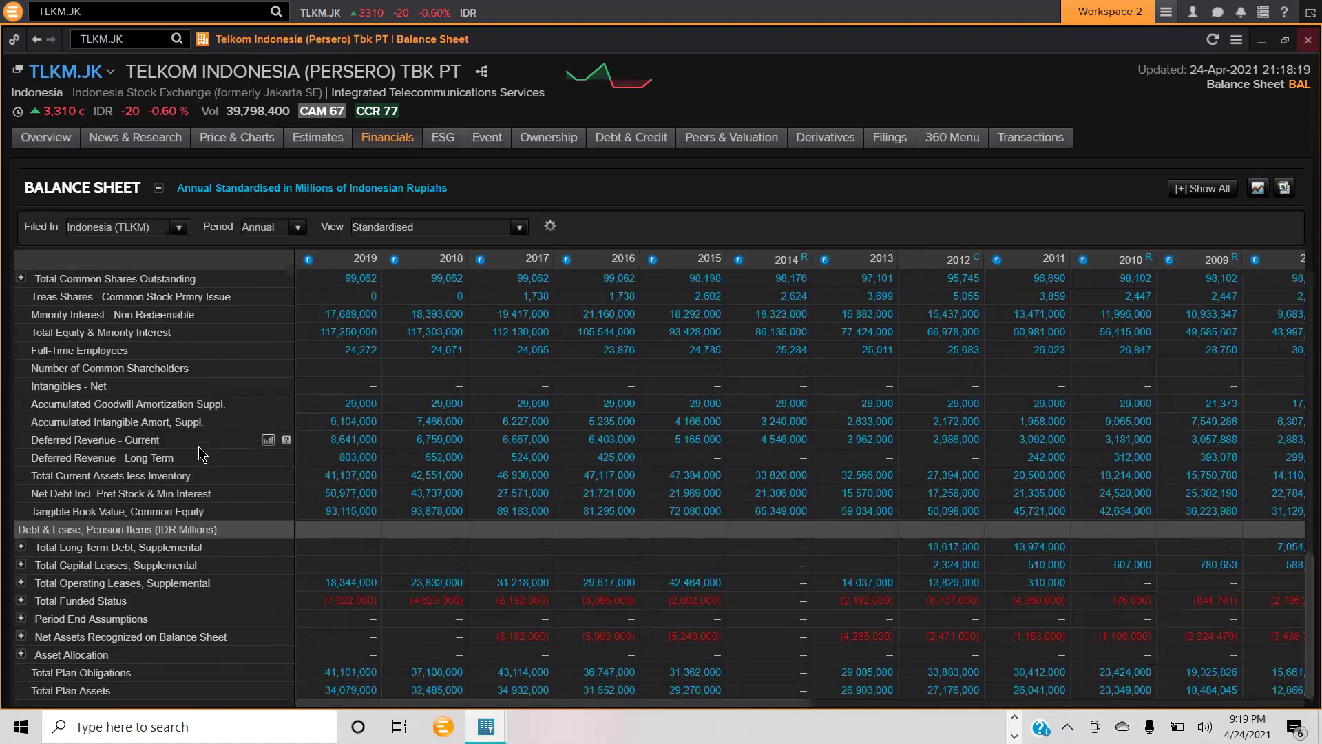
# Step: Open the company's annual standardised income statement
pyautogui.moveTo(389, 148)
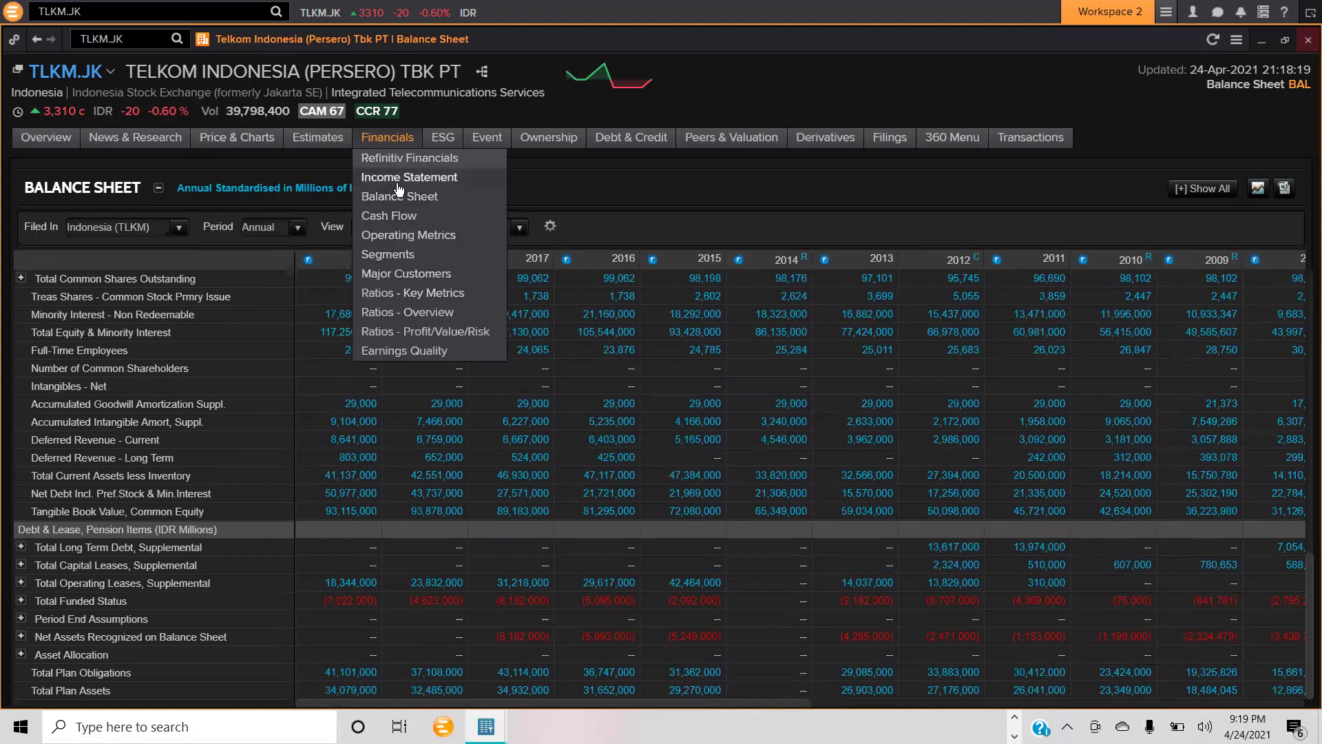
pyautogui.click(398, 179)
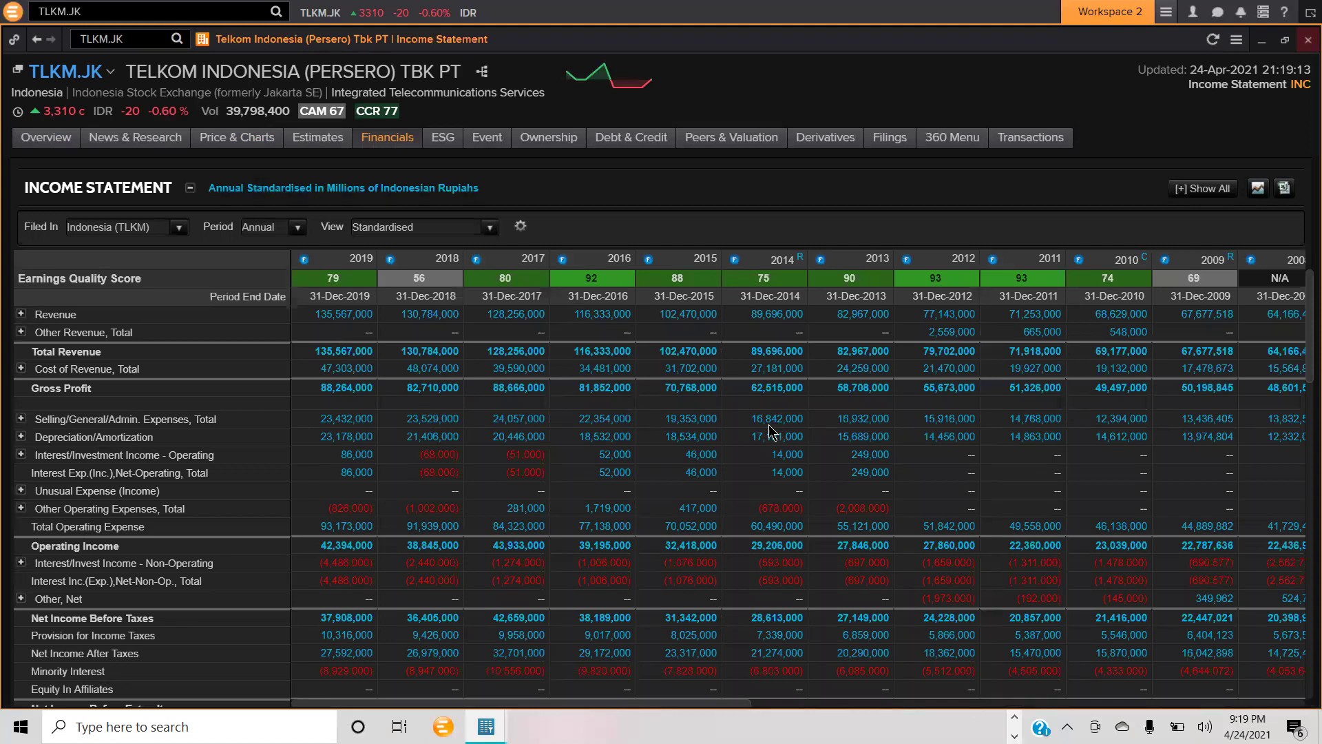
pyautogui.moveTo(387, 137)
# Step: Export the income statement to Excel, open the downloaded file despite the format mismatch, maximize it and enable editing
pyautogui.click(1285, 189)
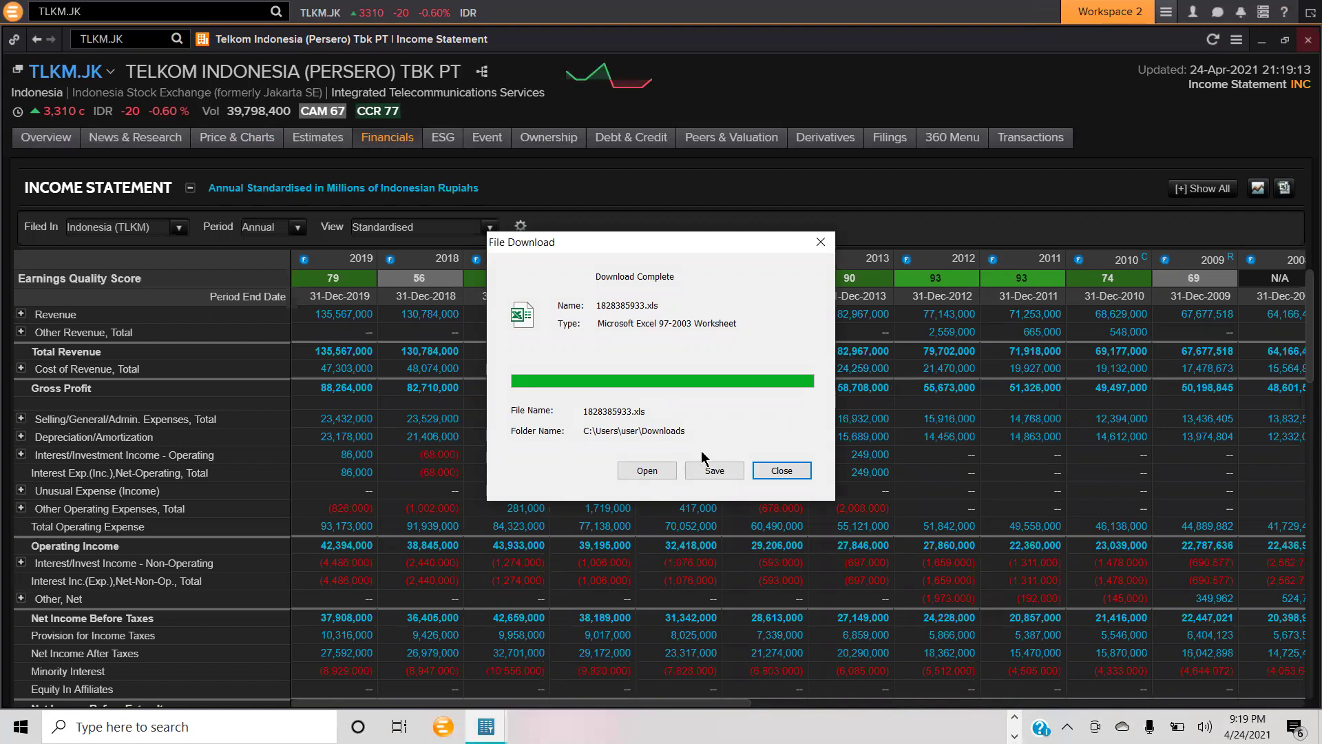
pyautogui.click(646, 472)
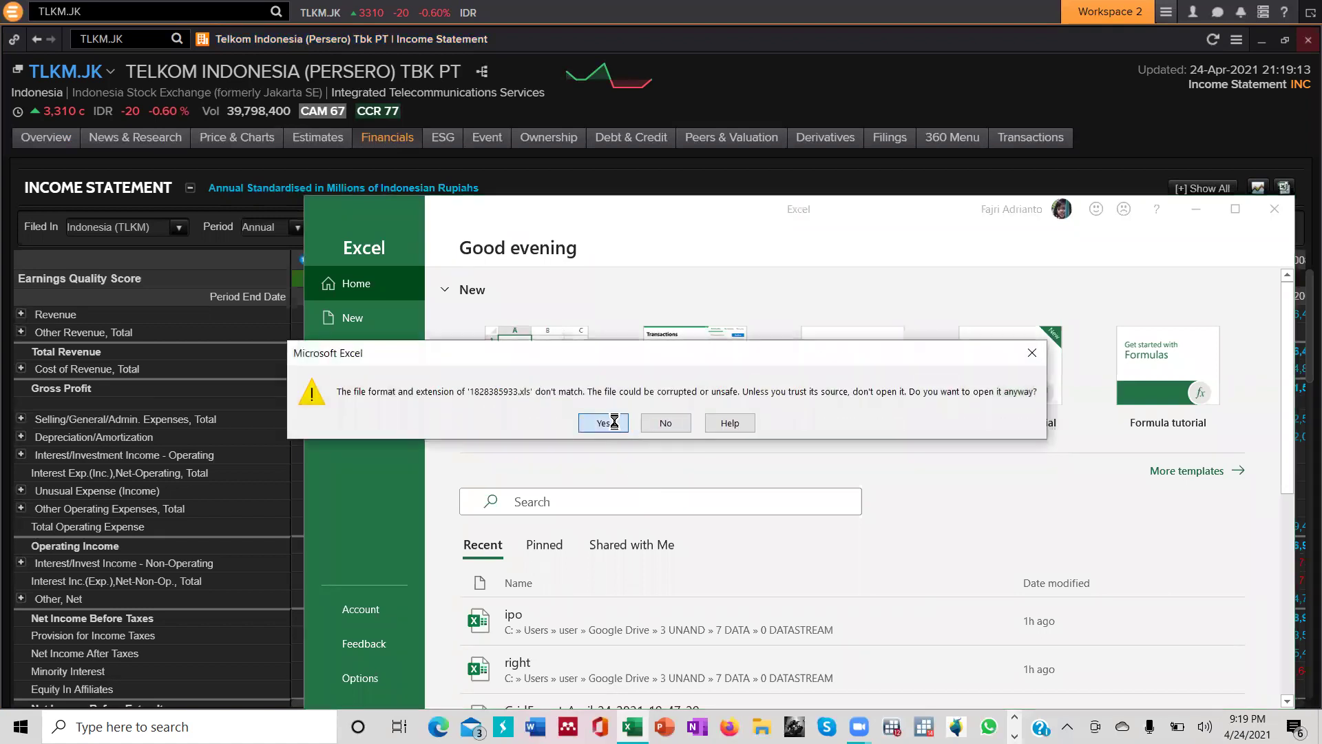
pyautogui.click(602, 422)
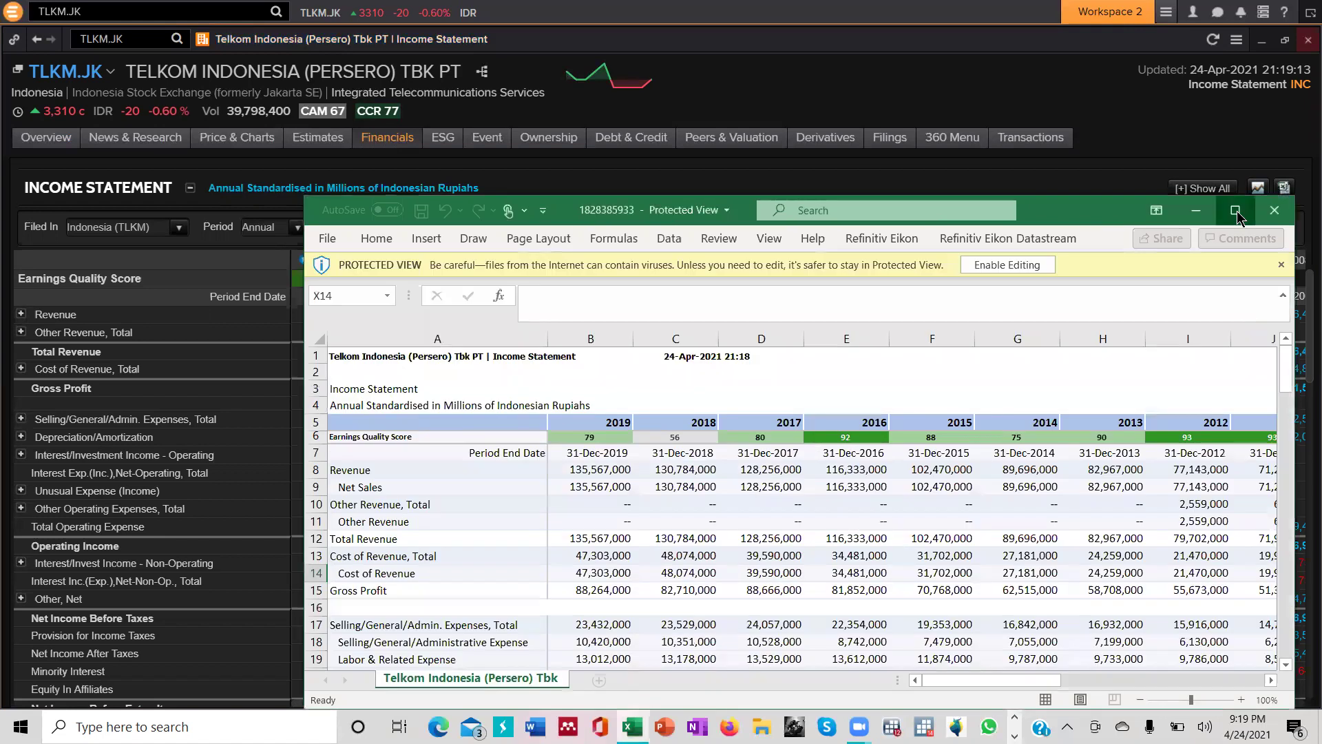
pyautogui.click(1235, 218)
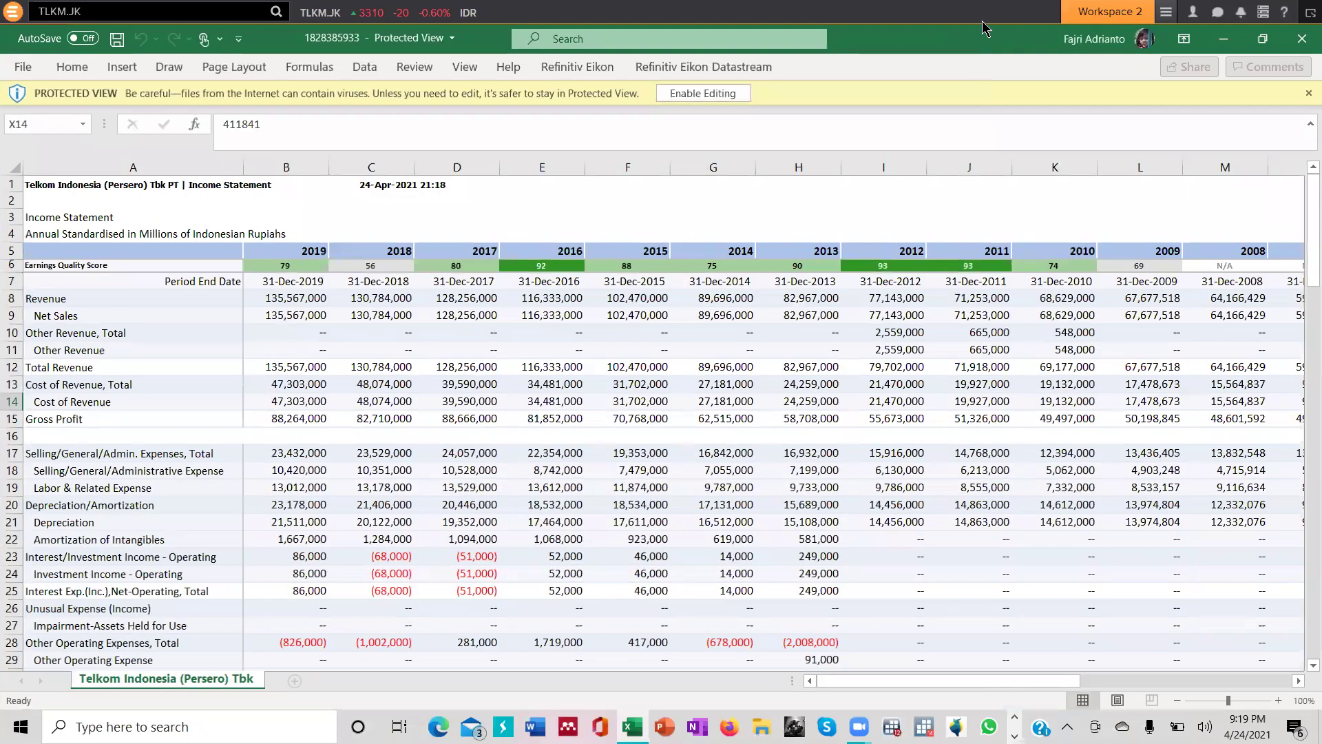
pyautogui.click(708, 94)
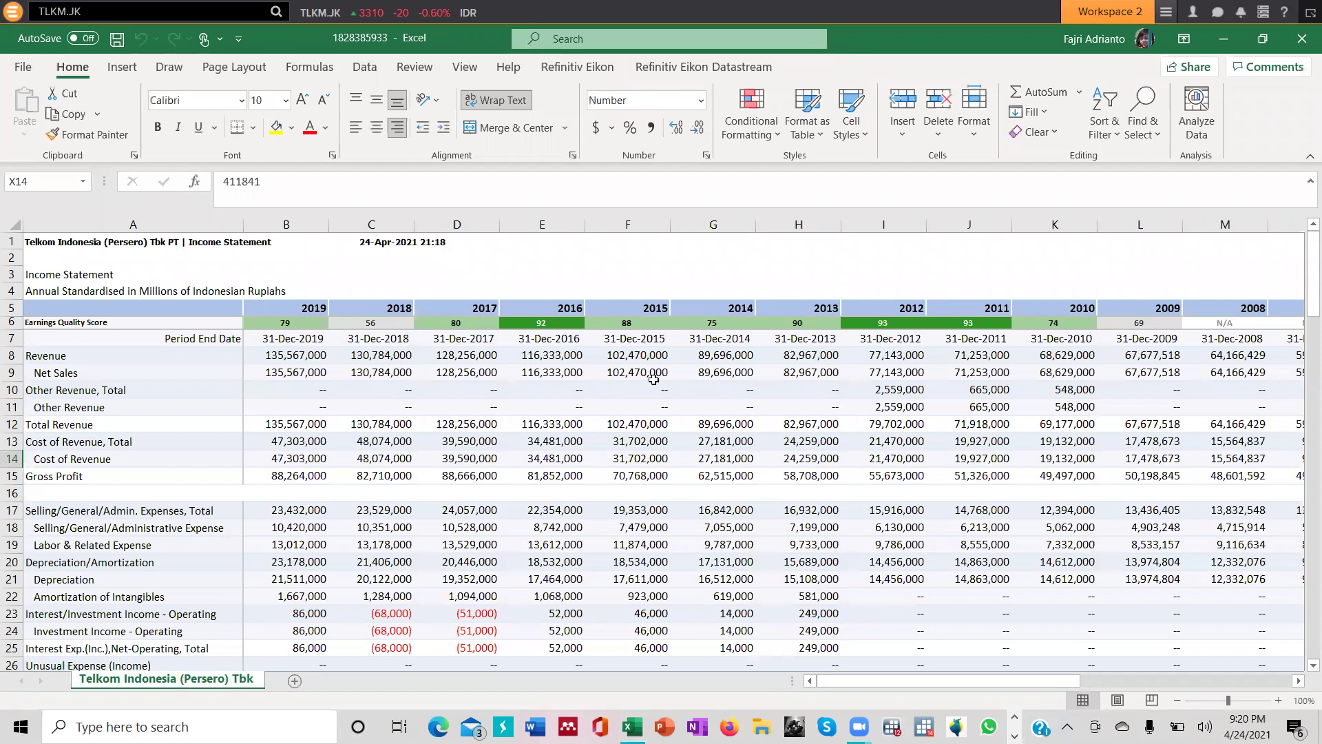
# Step: Examine the exported workbook's 2019 revenue, its currency and unit description, and the line items further down
pyautogui.click(308, 358)
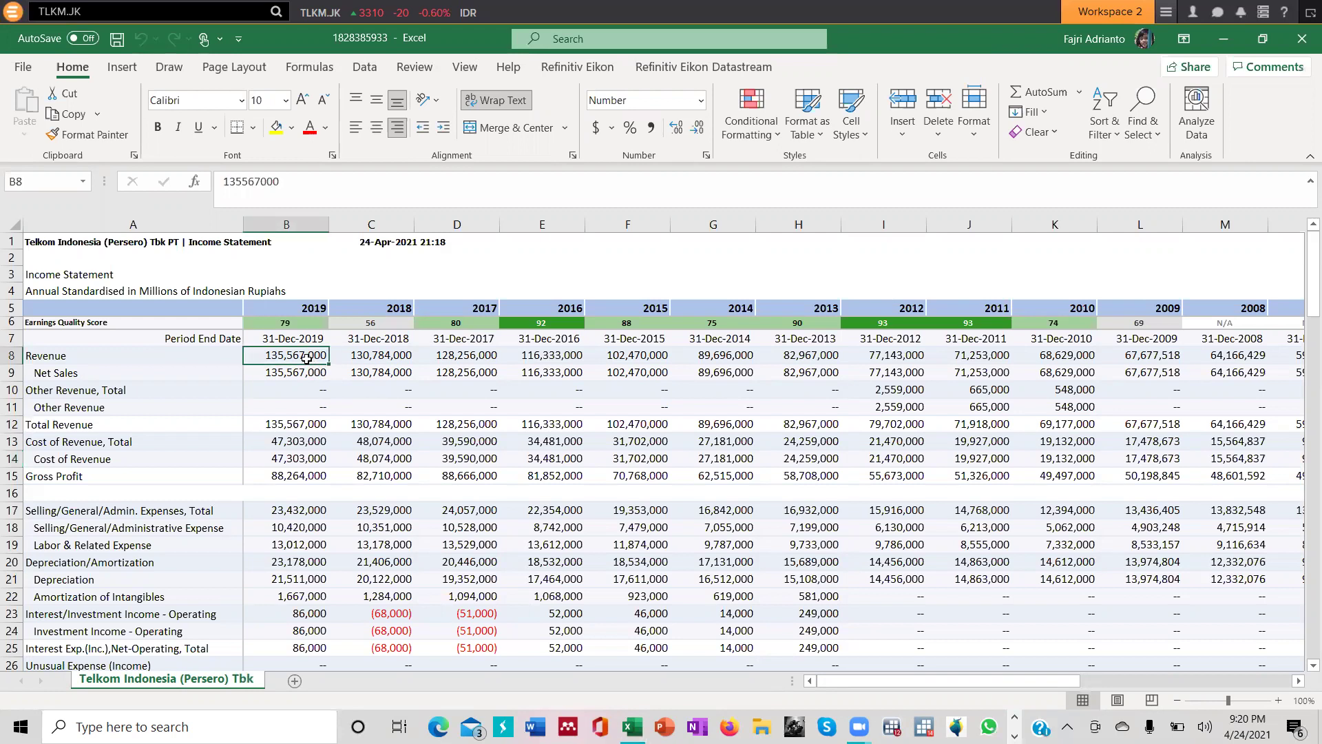
pyautogui.click(155, 292)
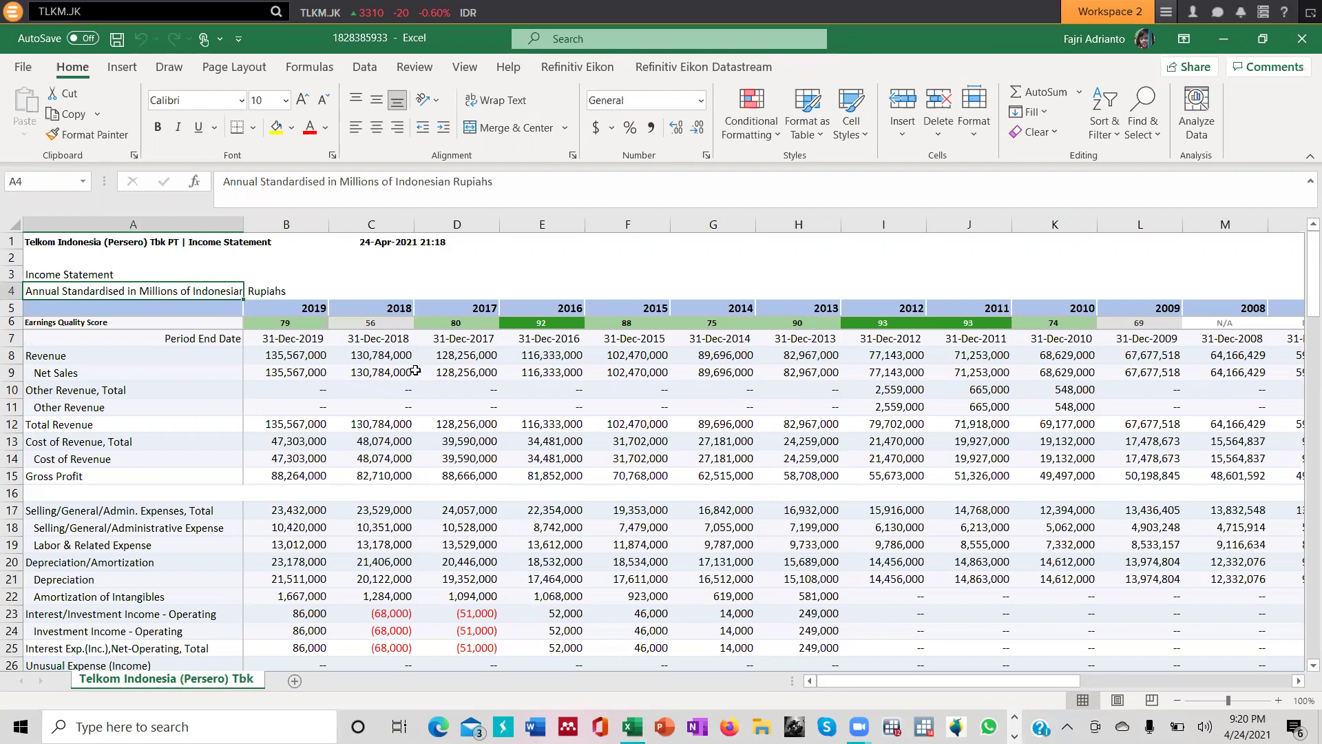
pyautogui.scroll(-15, 770, 417)
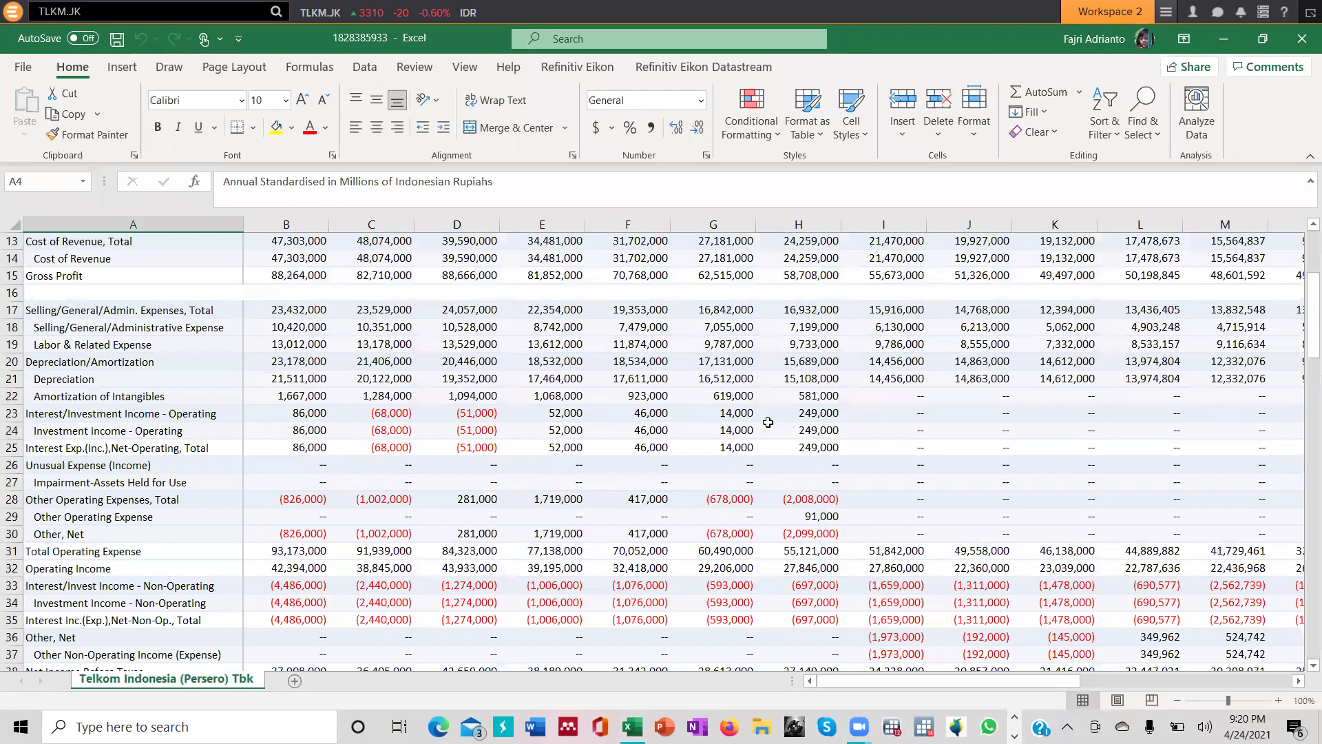
# Step: Examine the exported income statement's lower line items and its yearly columns back to the earliest year
pyautogui.scroll(-12, 767, 428)
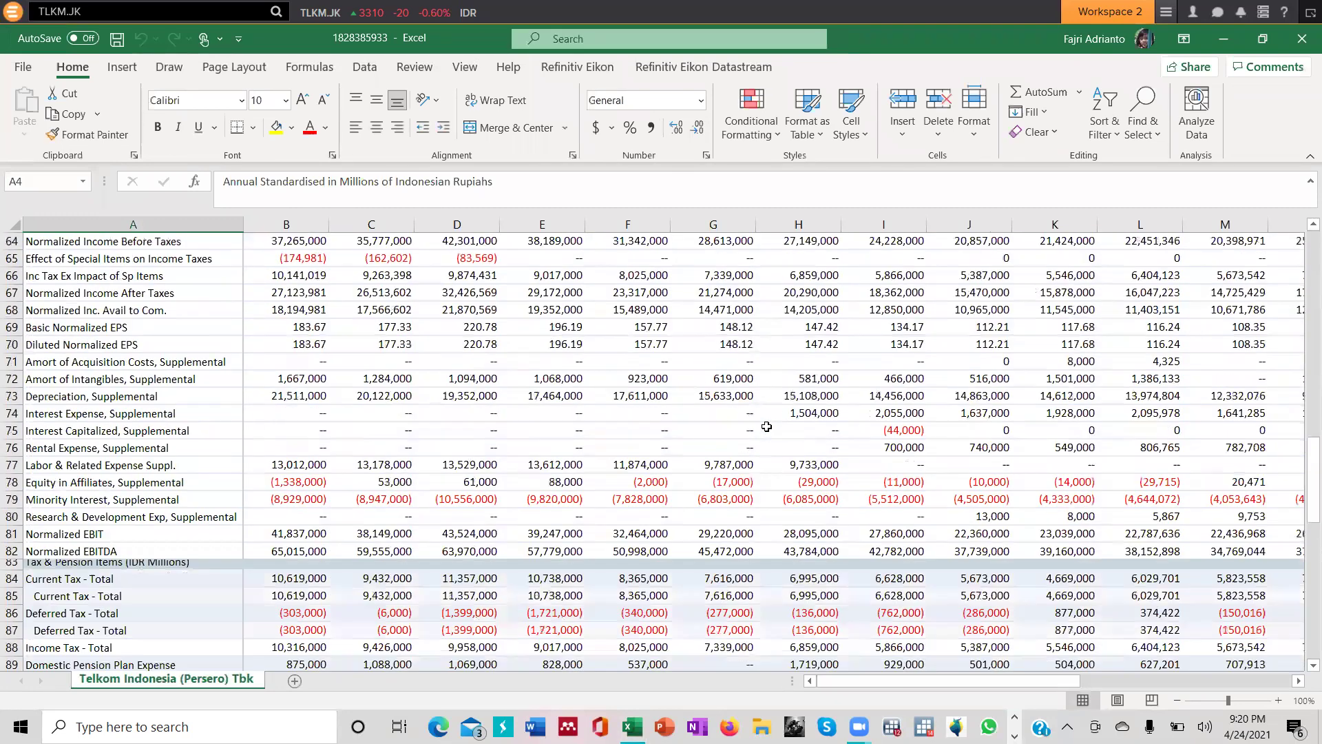
pyautogui.scroll(13, 776, 423)
pyautogui.scroll(15, 776, 422)
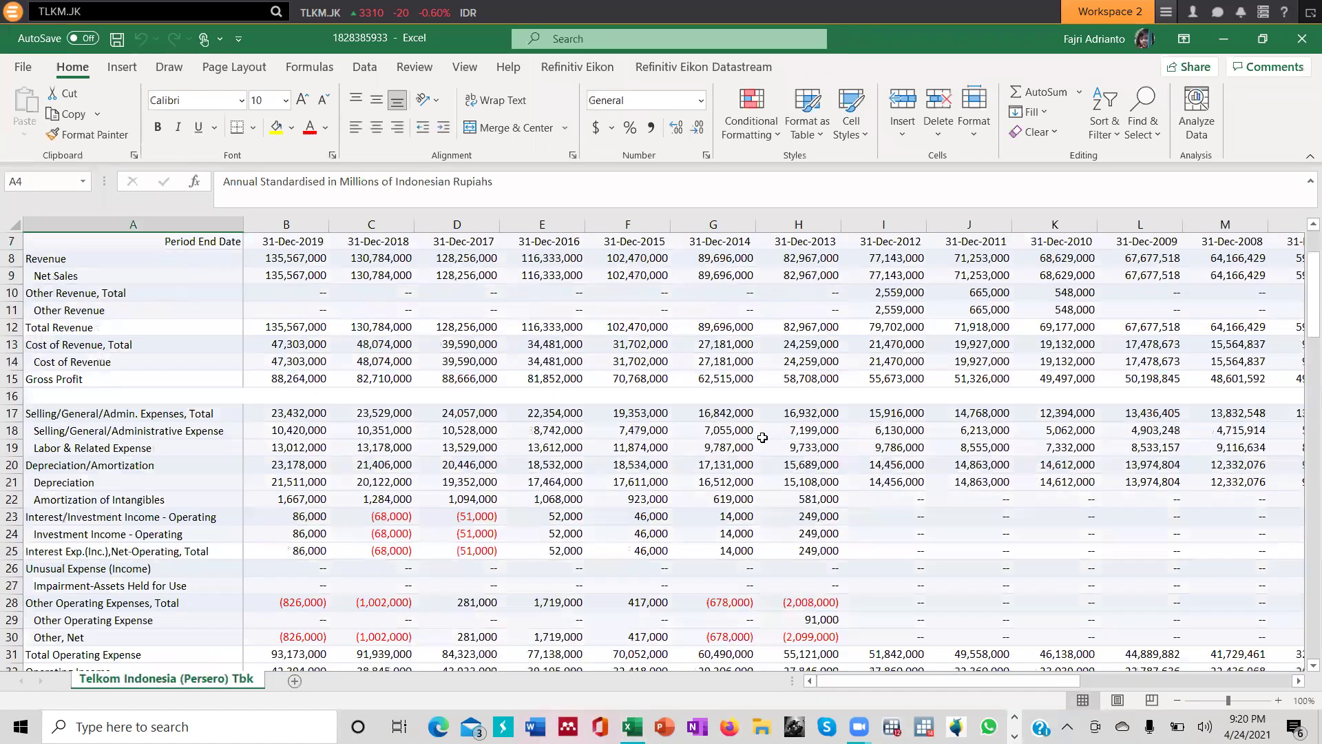
pyautogui.moveTo(918, 687)
pyautogui.mouseDown()
pyautogui.moveTo(1155, 699)
pyautogui.moveTo(909, 682)
pyautogui.mouseUp()
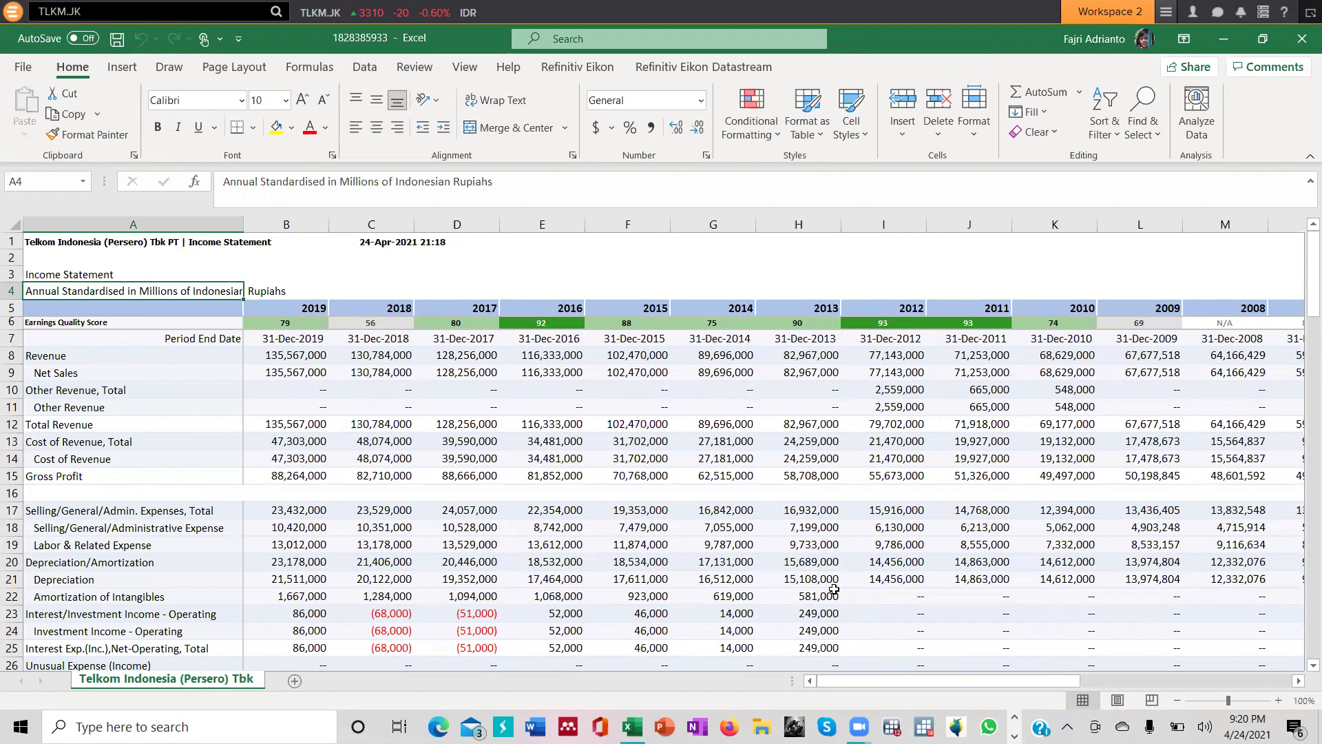
pyautogui.moveTo(883, 685); pyautogui.dragTo(1124, 683)
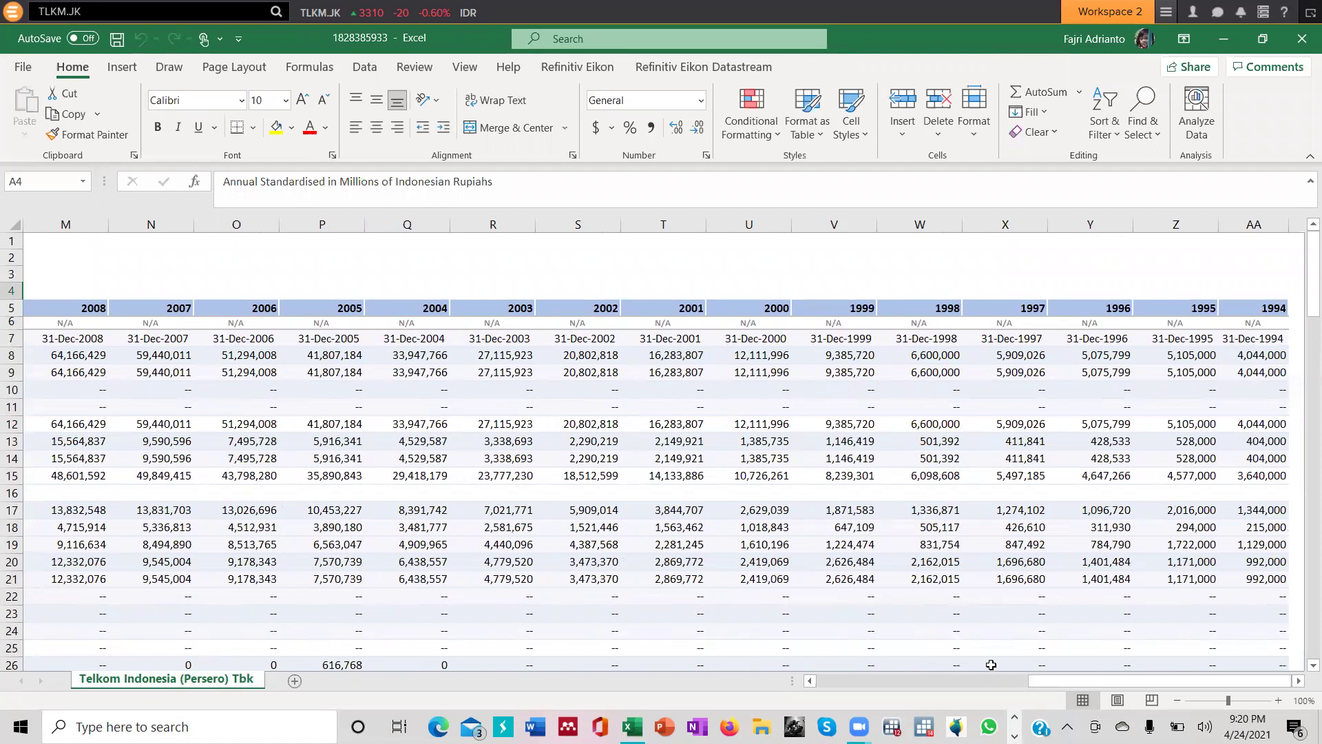
pyautogui.moveTo(1063, 677); pyautogui.dragTo(843, 678)
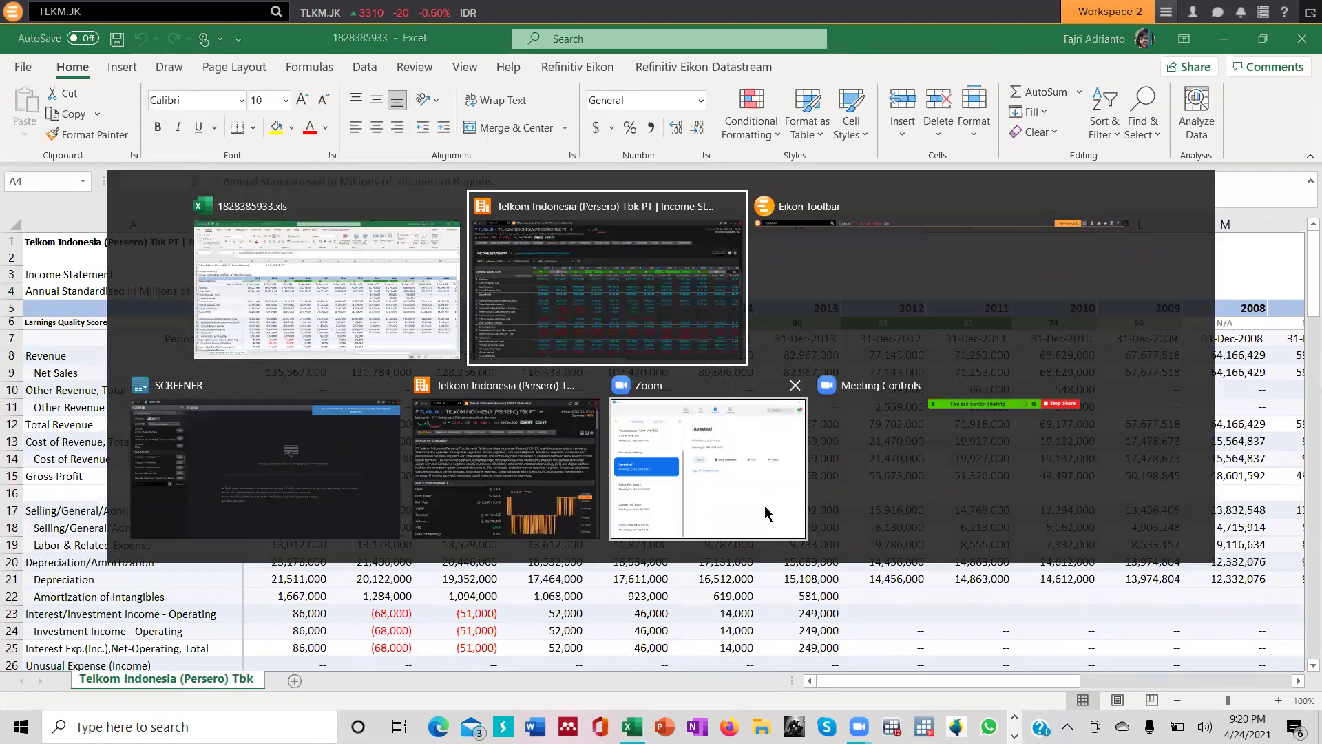
# Step: Switch back to the company's income statement in Refinitiv Eikon and view its ESG and corporate events pages
pyautogui.hotkey('alt', 'Tab')
pyautogui.click(551, 340)
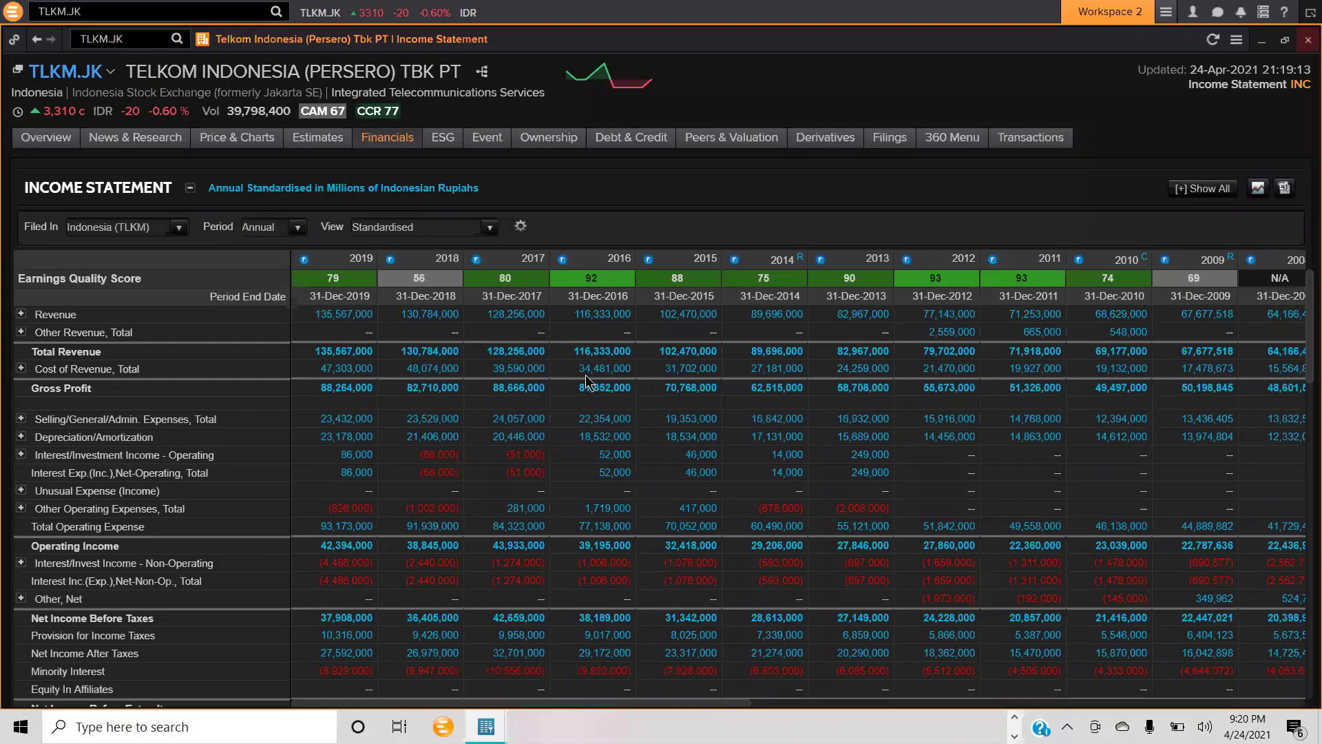
pyautogui.moveTo(444, 143)
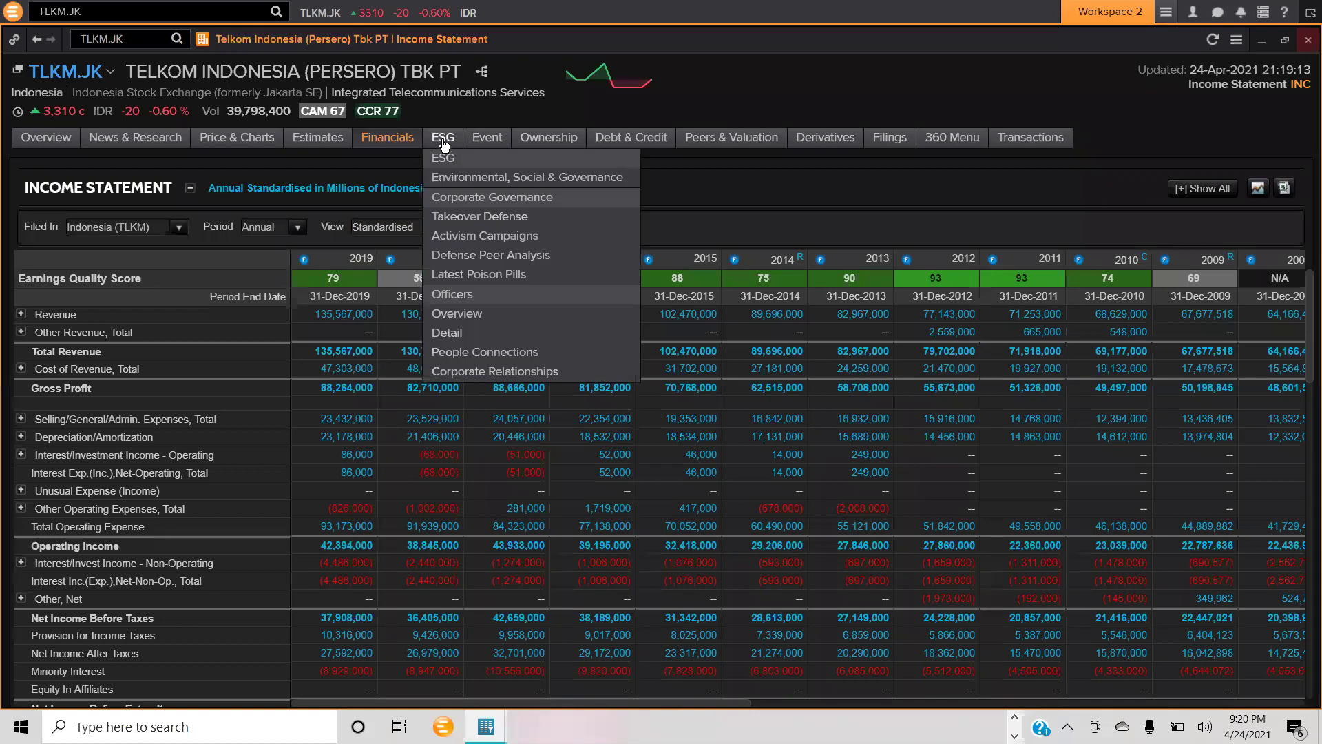
pyautogui.click(443, 140)
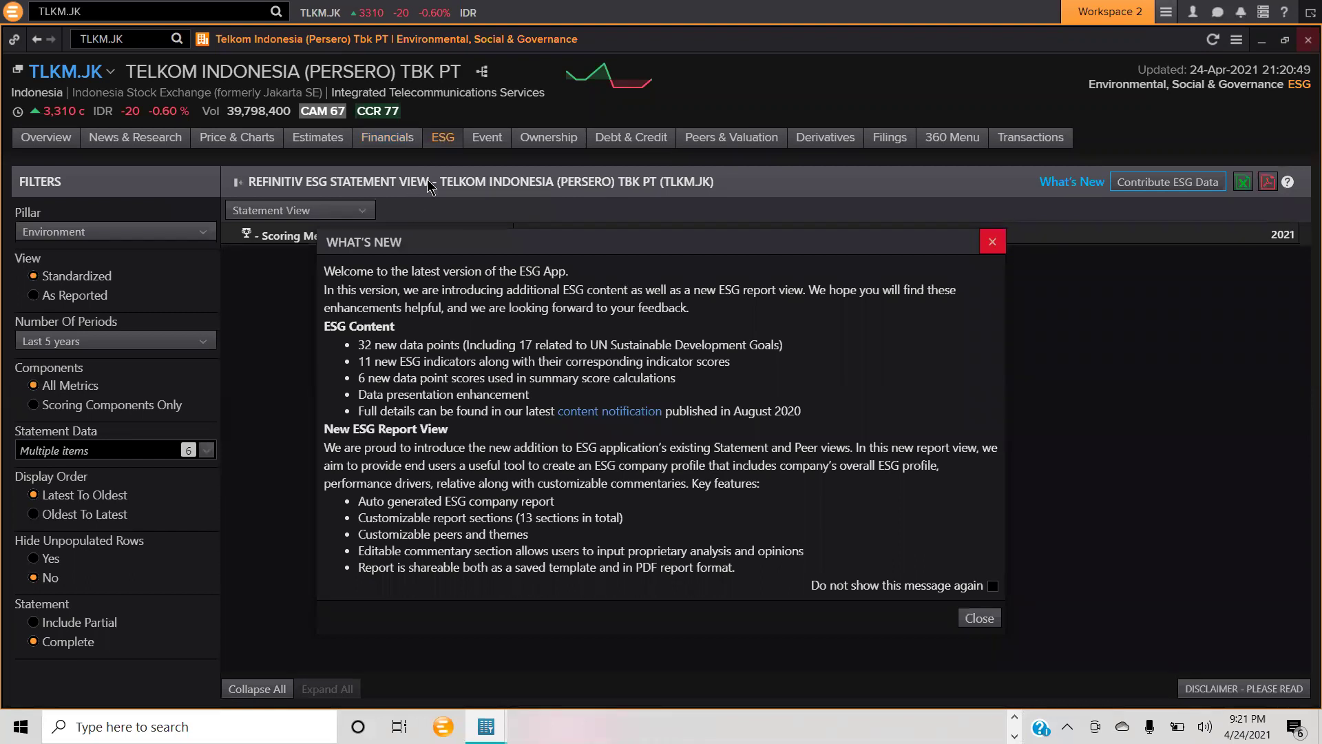
pyautogui.click(490, 137)
# Step: View the company's ownership summary and debt structure, and look over the available peers, valuation and filings reports
pyautogui.moveTo(553, 147)
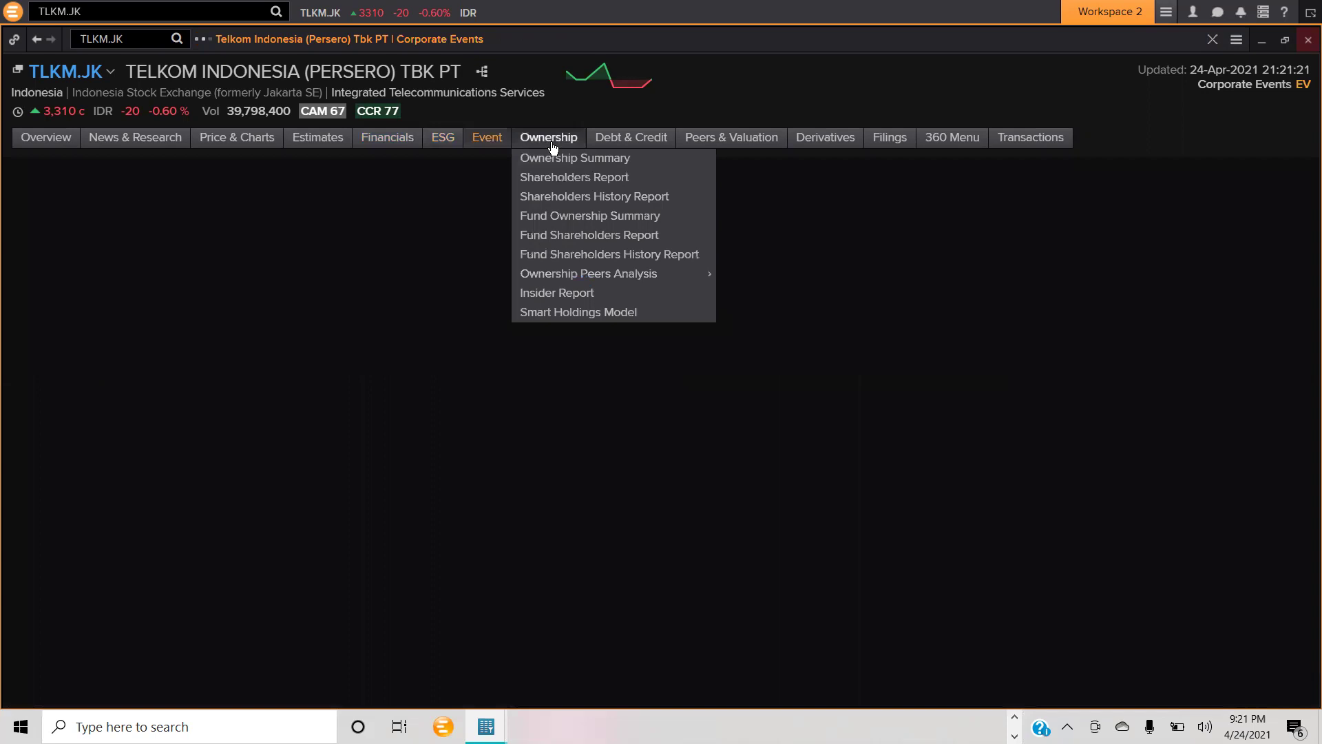
pyautogui.click(551, 142)
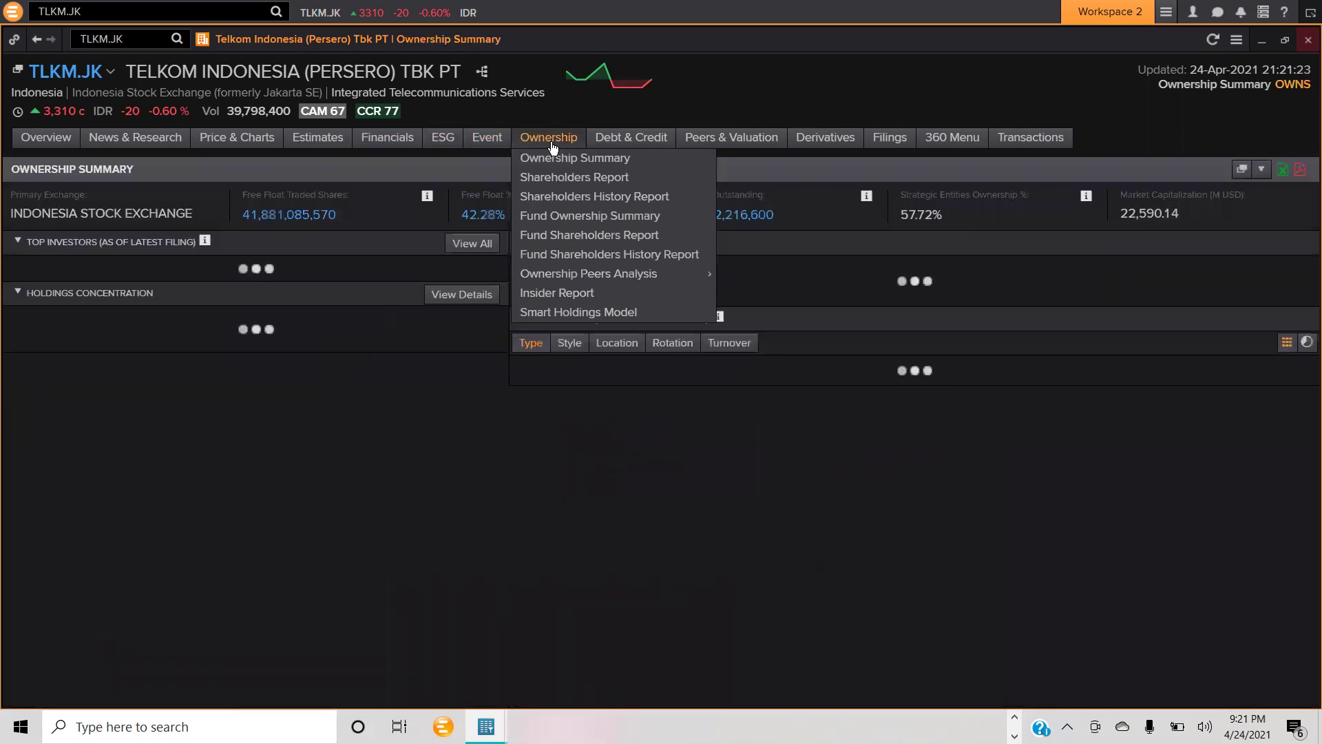
pyautogui.moveTo(606, 141)
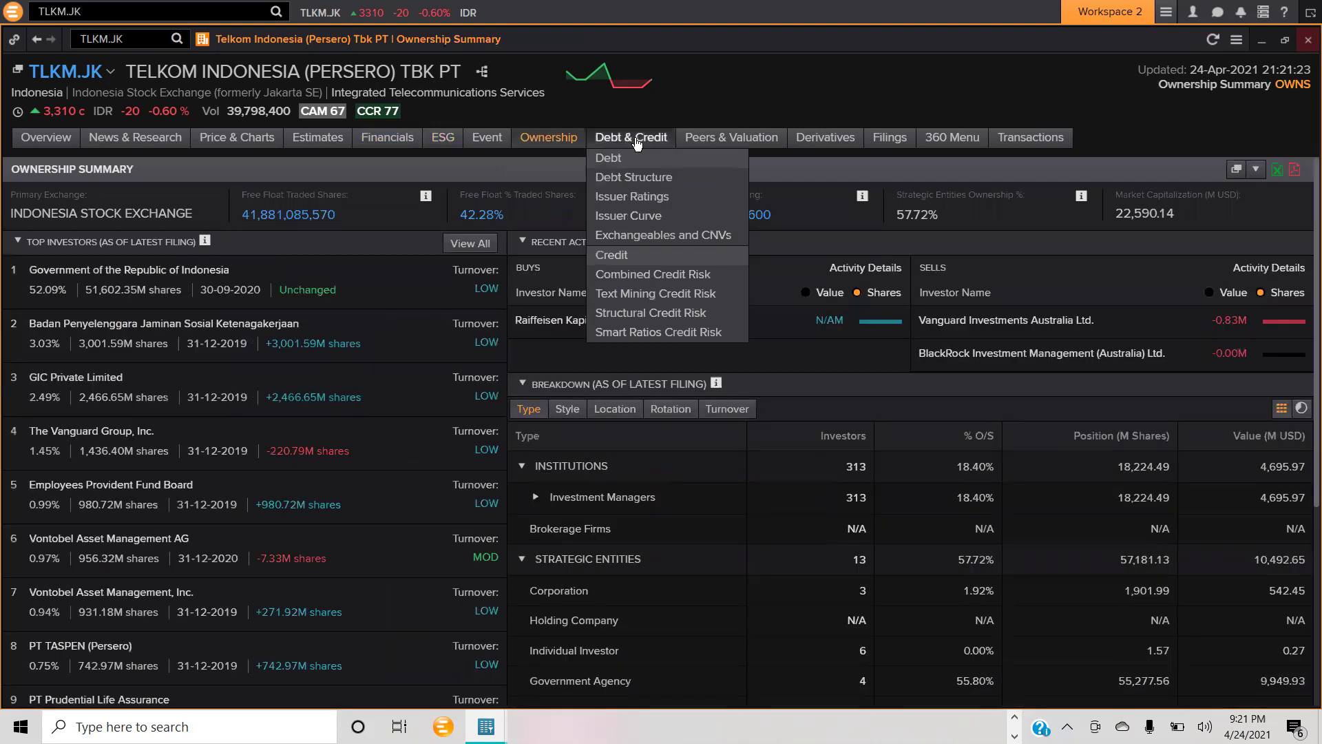
pyautogui.click(637, 140)
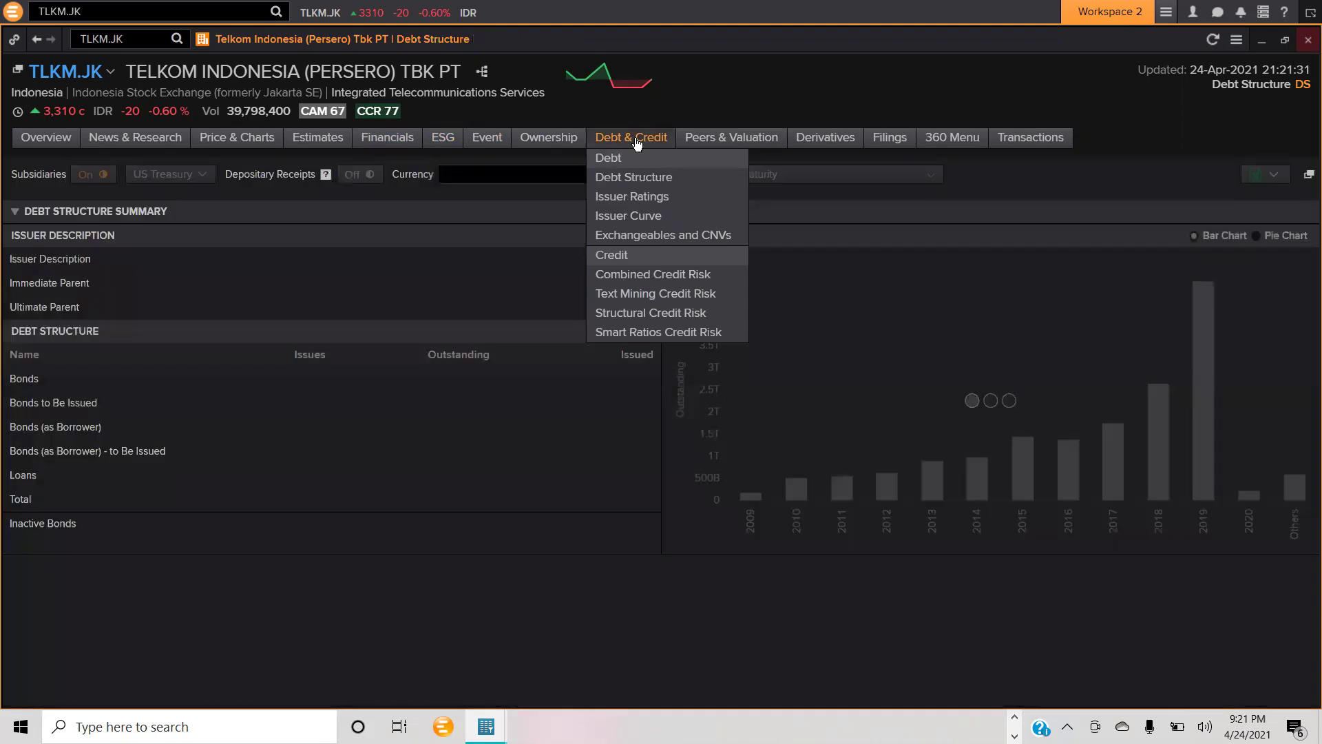
pyautogui.moveTo(698, 142)
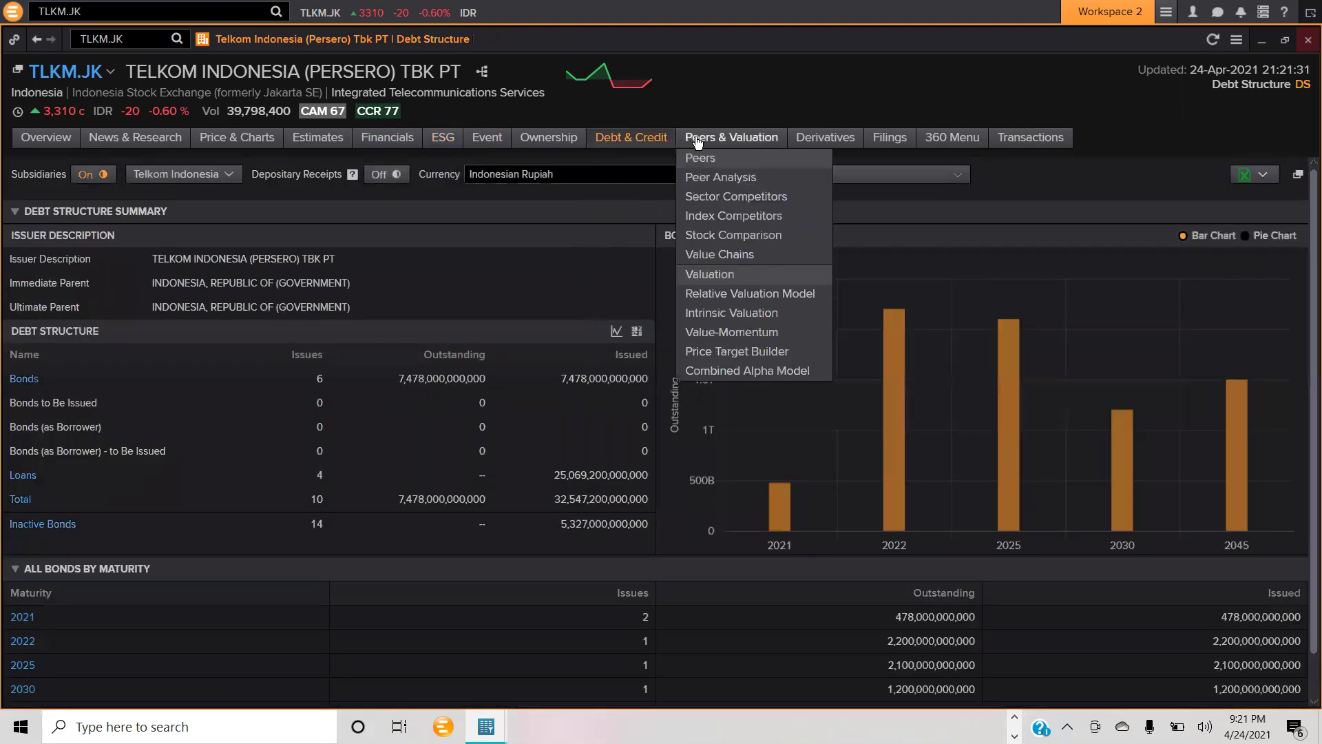
pyautogui.moveTo(1042, 147)
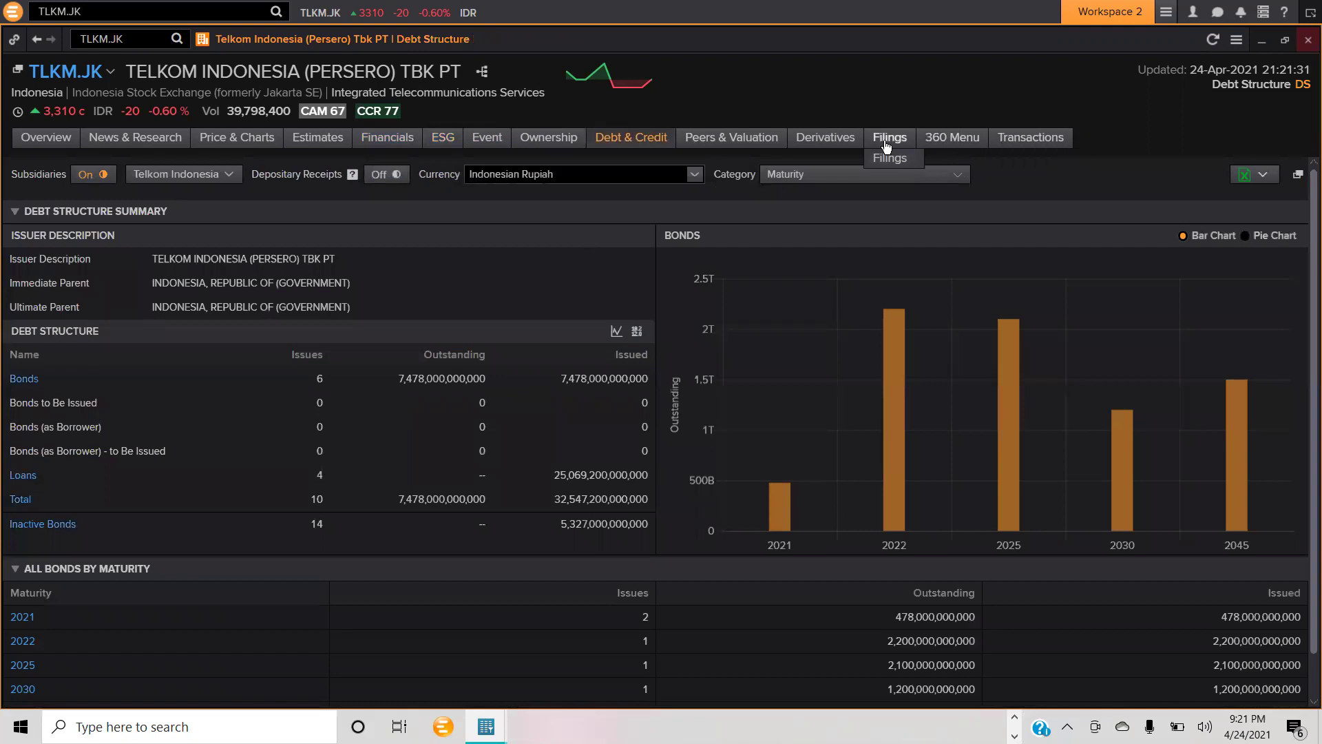
pyautogui.moveTo(851, 155)
# Step: Open the Screener app and maximize its window
pyautogui.click(14, 19)
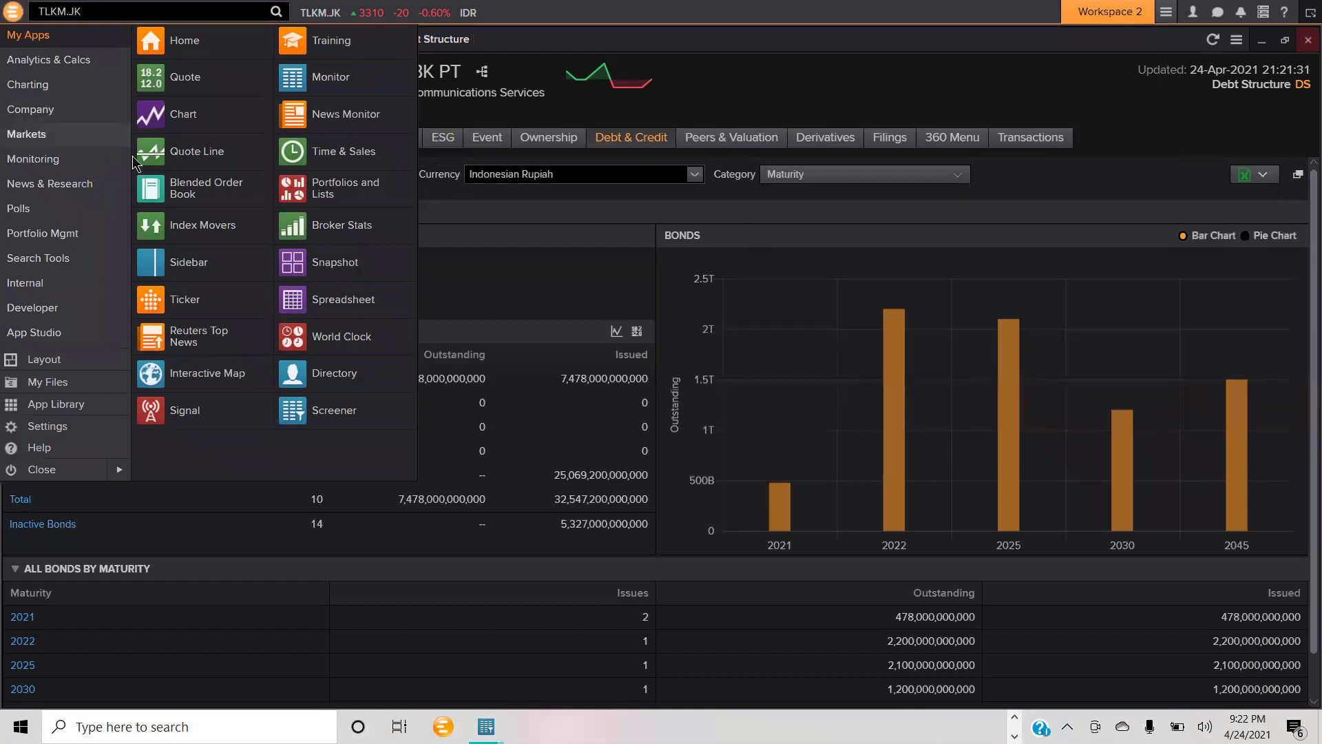
pyautogui.click(335, 415)
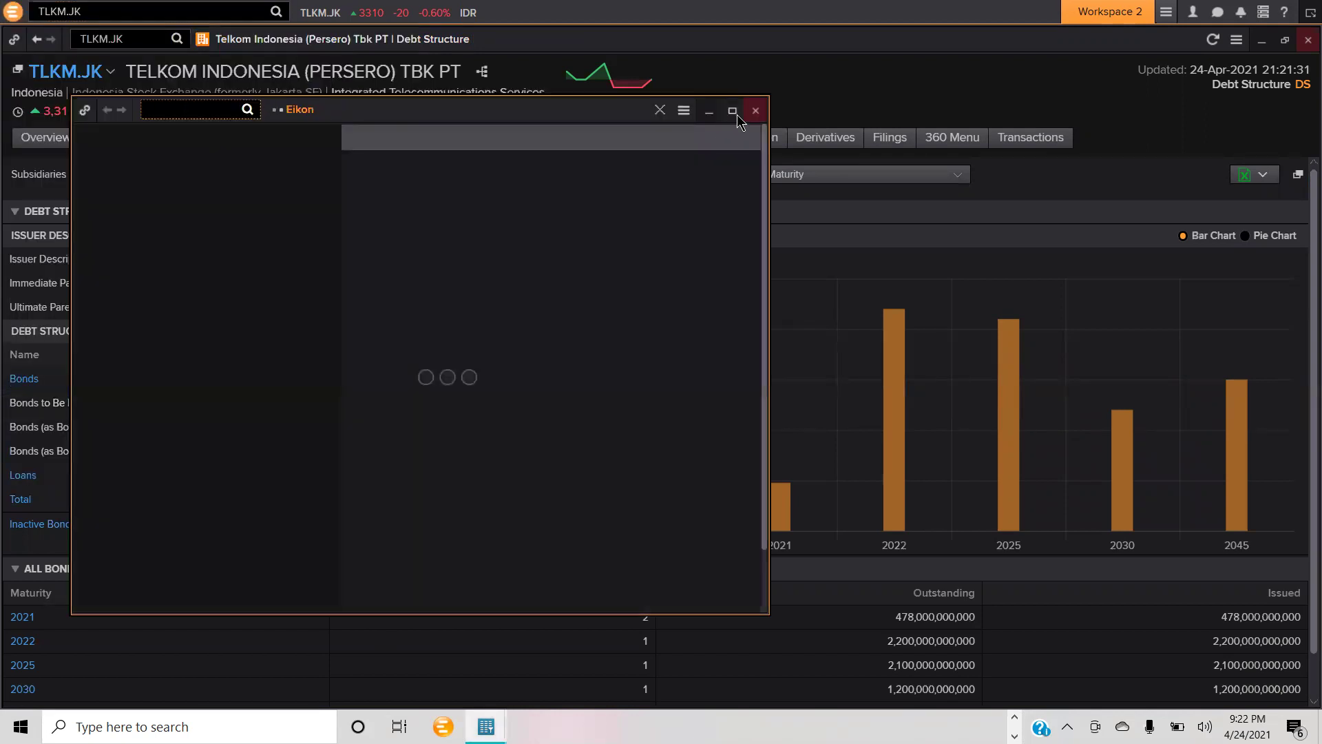
pyautogui.click(733, 111)
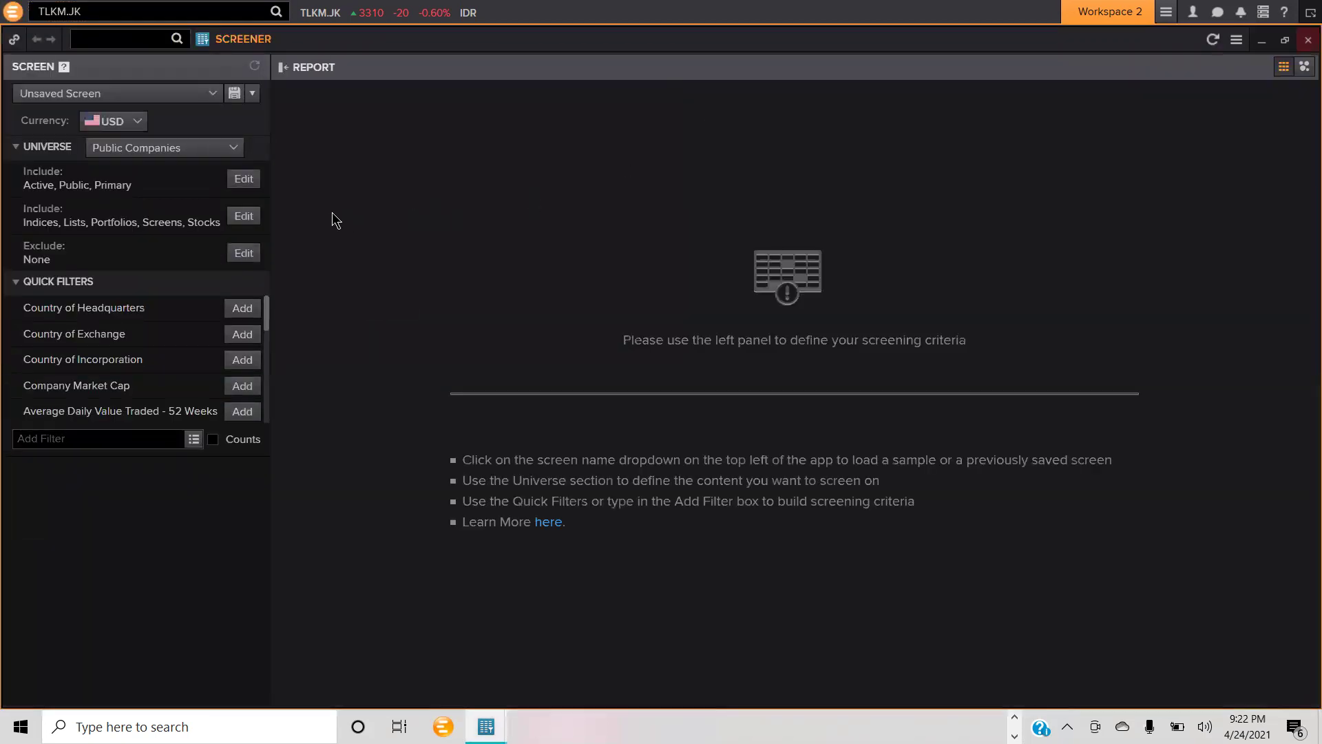
# Step: Set the screening currency to Indonesia Rupiah (IDR) and review the universe options, keeping Public Companies
pyautogui.click(136, 128)
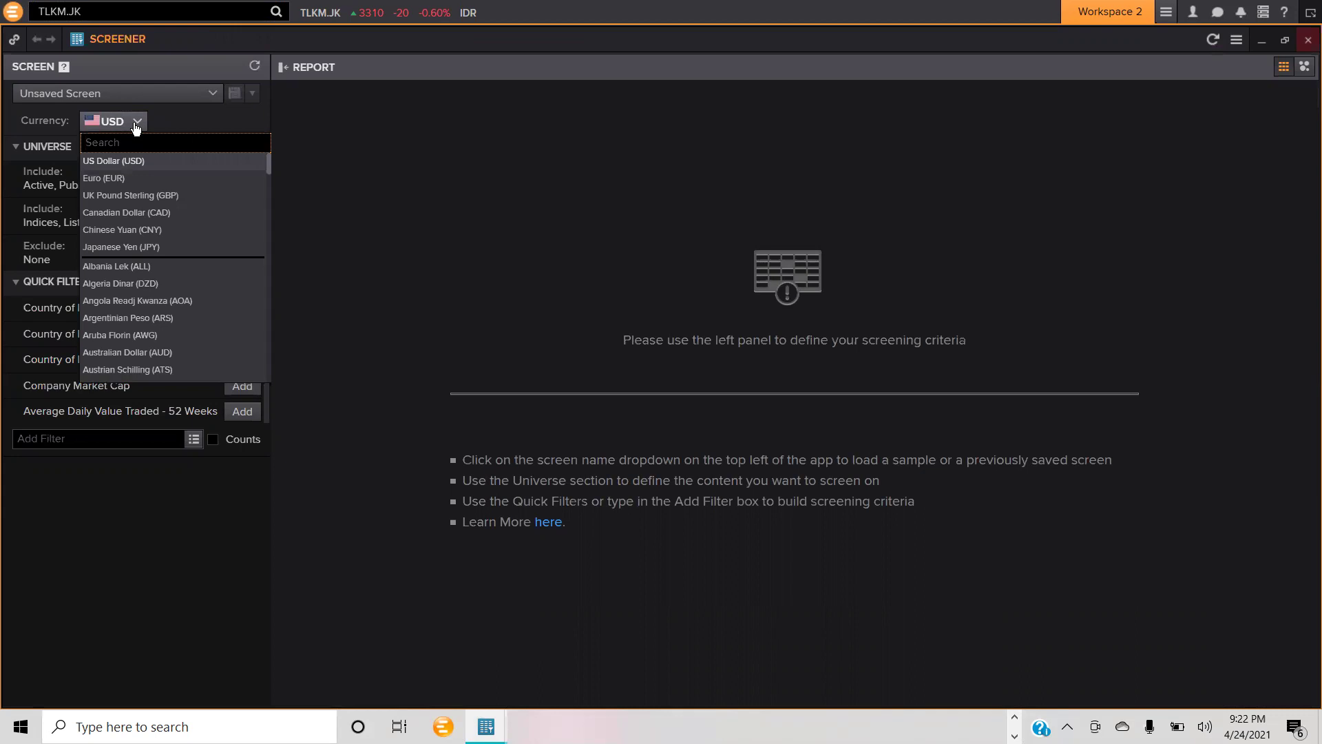
pyautogui.write('indo')
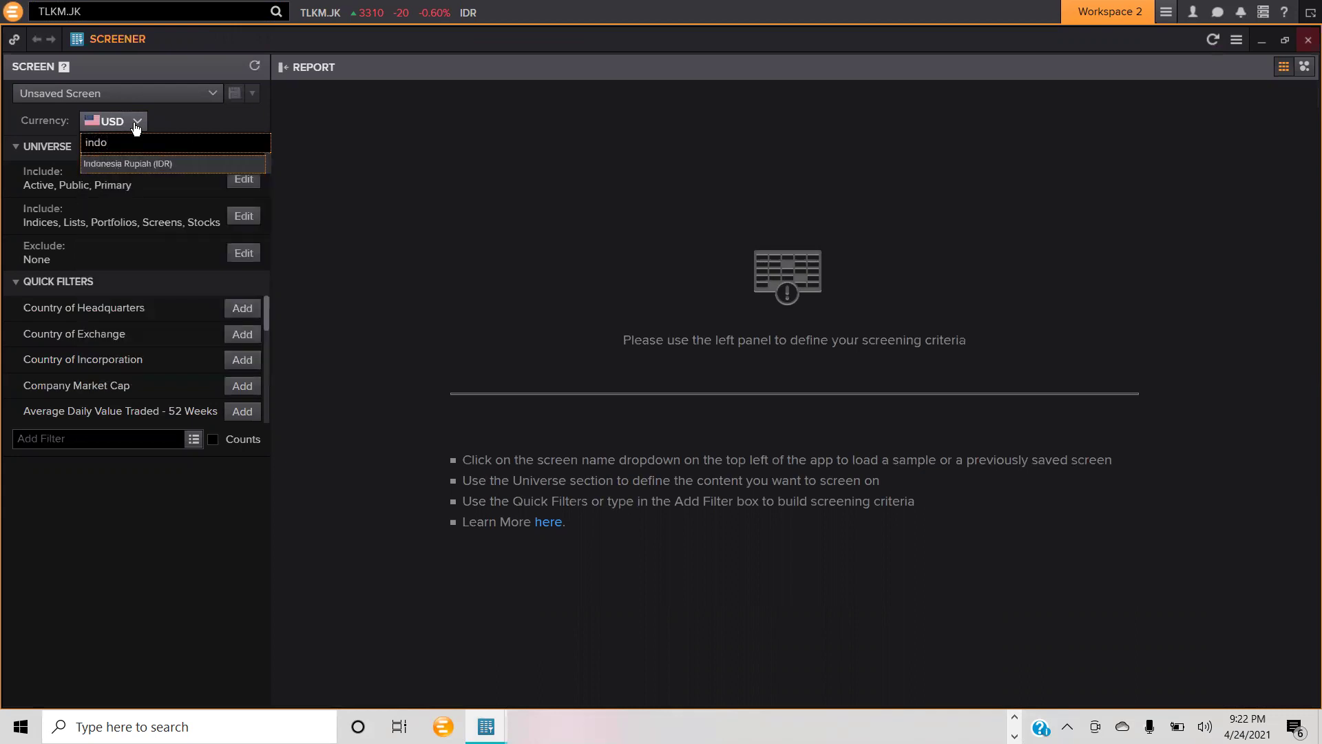
pyautogui.click(142, 164)
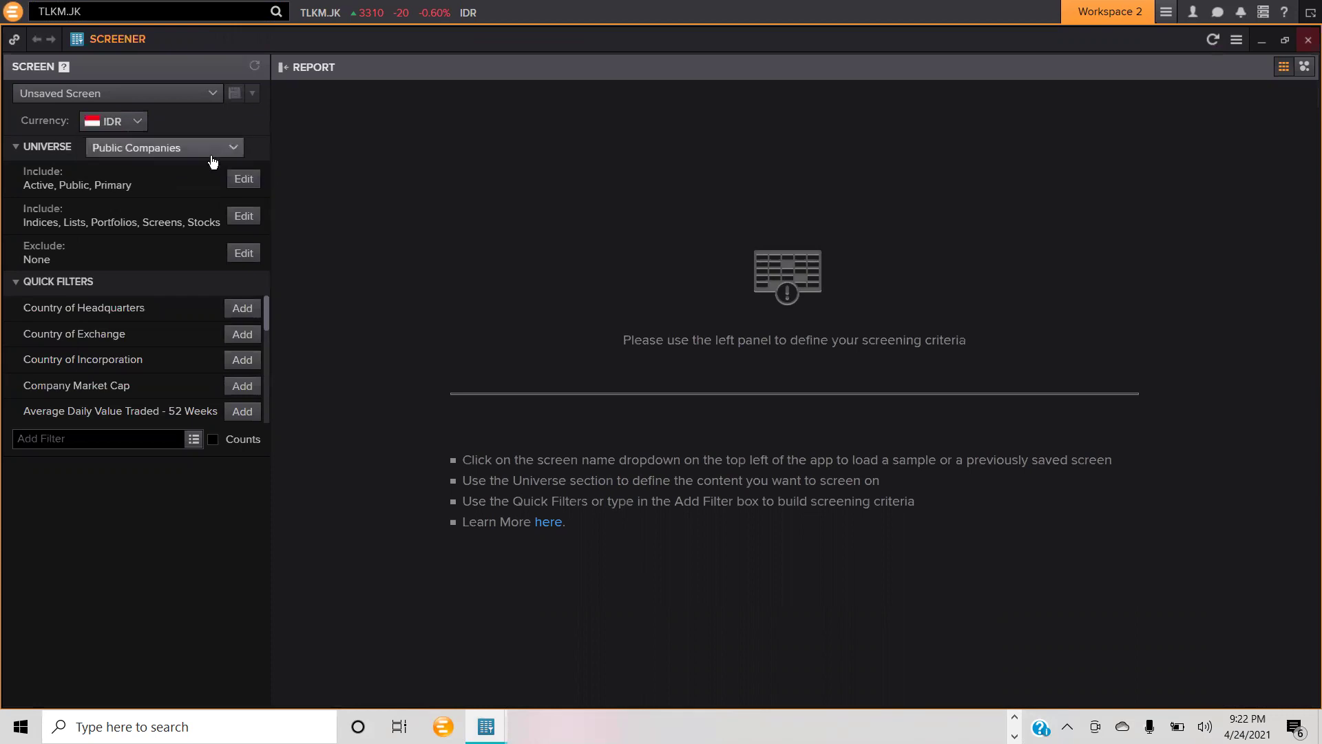
pyautogui.click(182, 156)
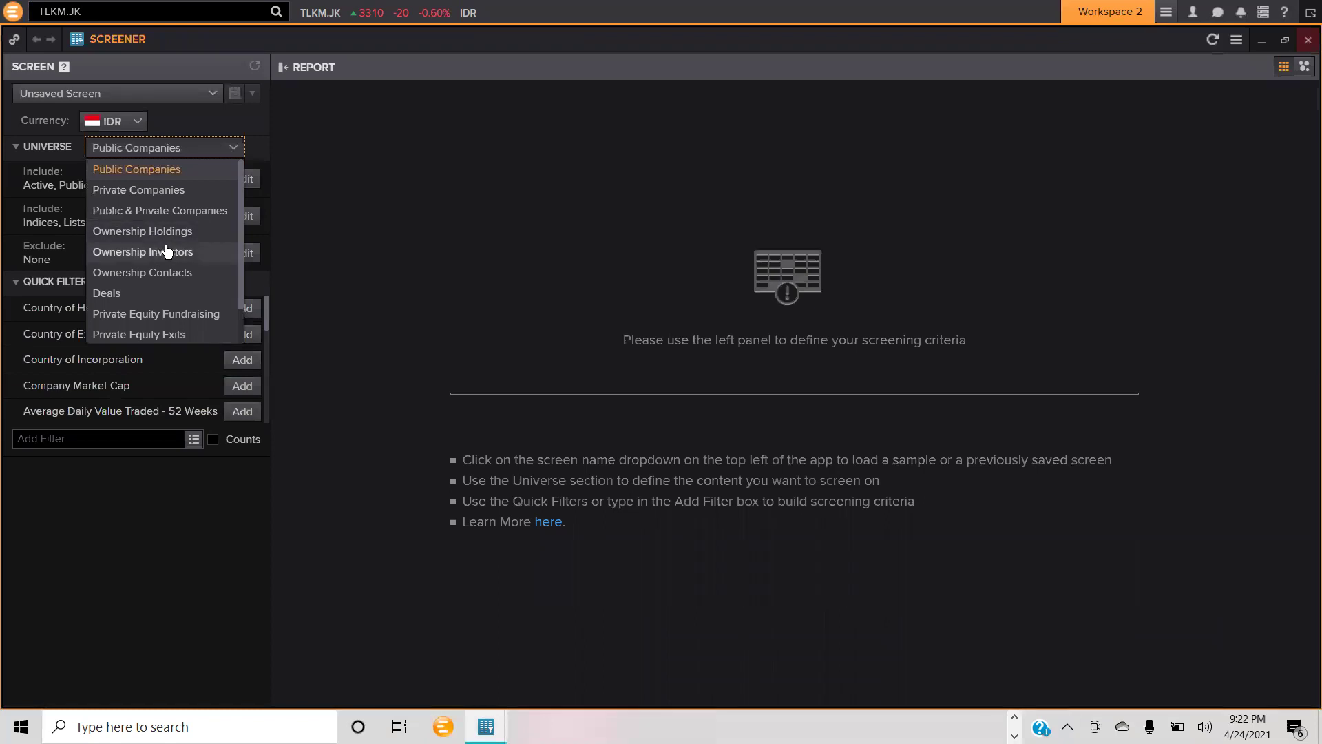
pyautogui.click(205, 152)
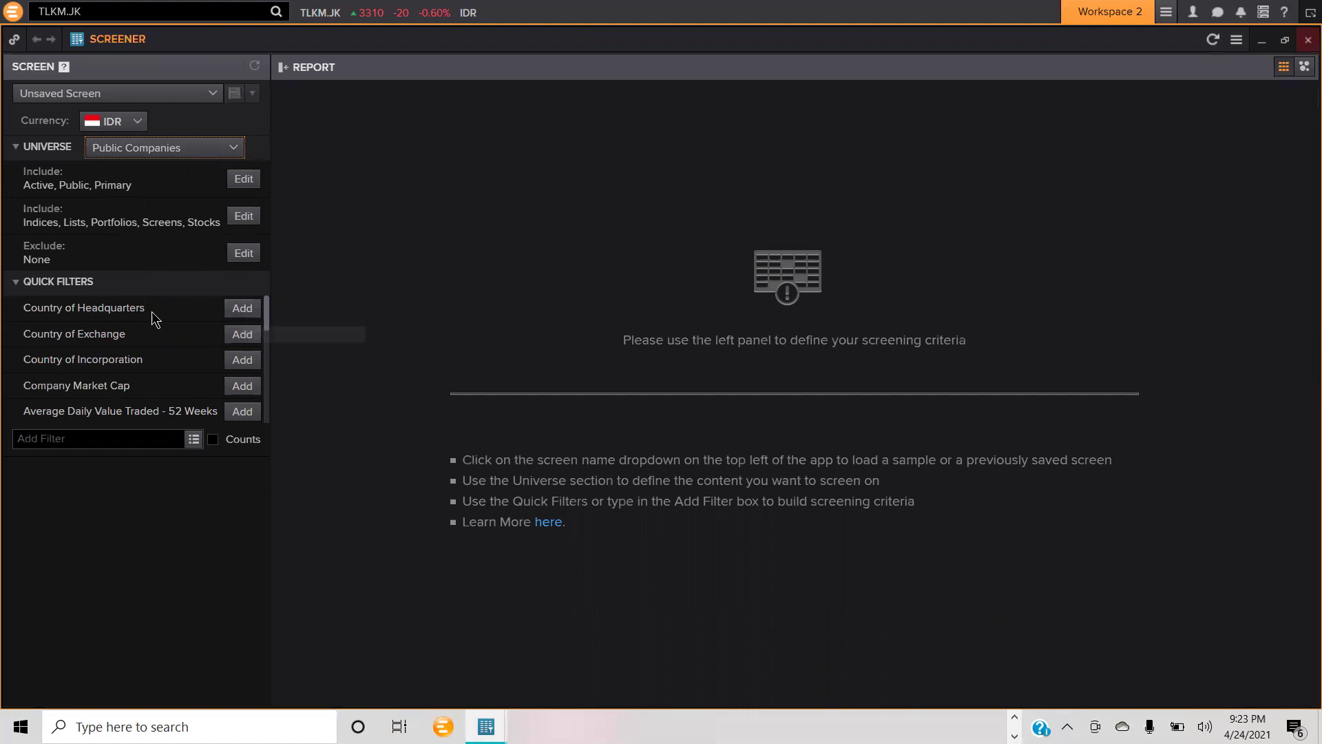
# Step: Try a Country of Headquarters filter that includes Indonesia, and remove it again
pyautogui.click(246, 311)
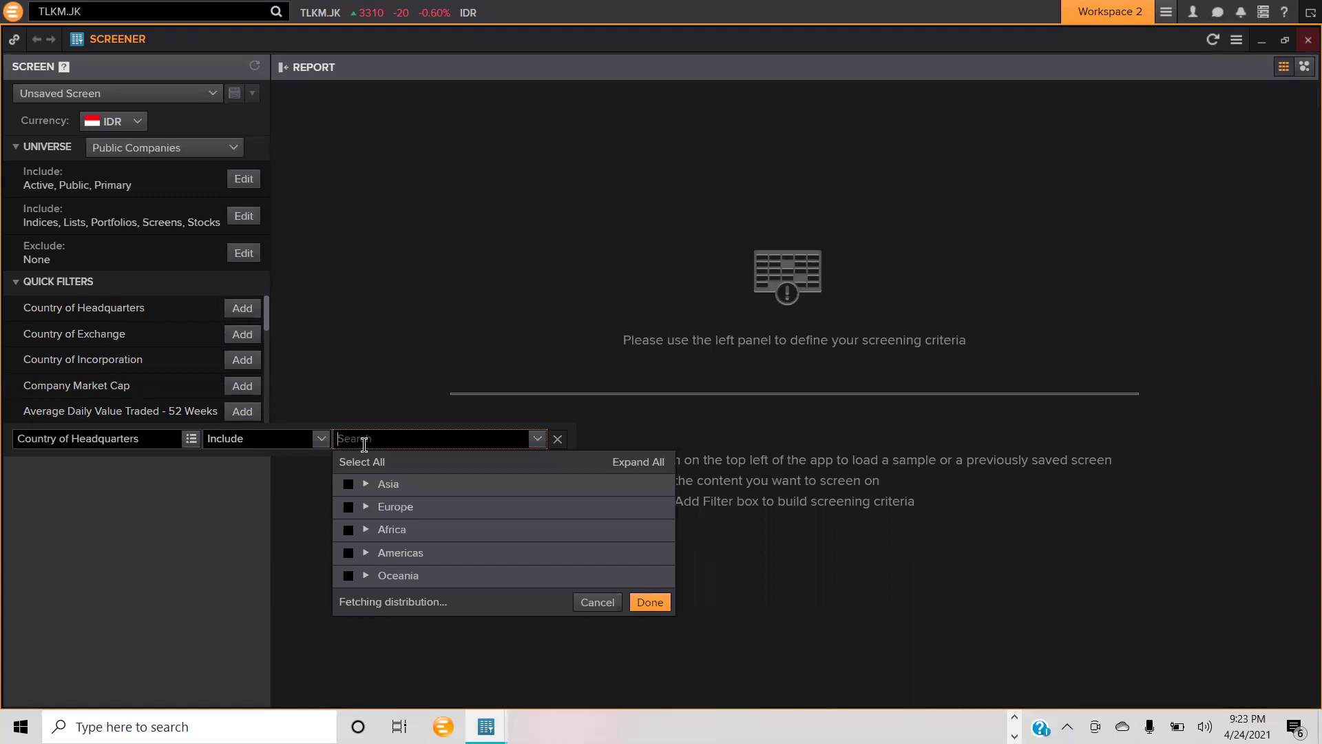
pyautogui.write('indone')
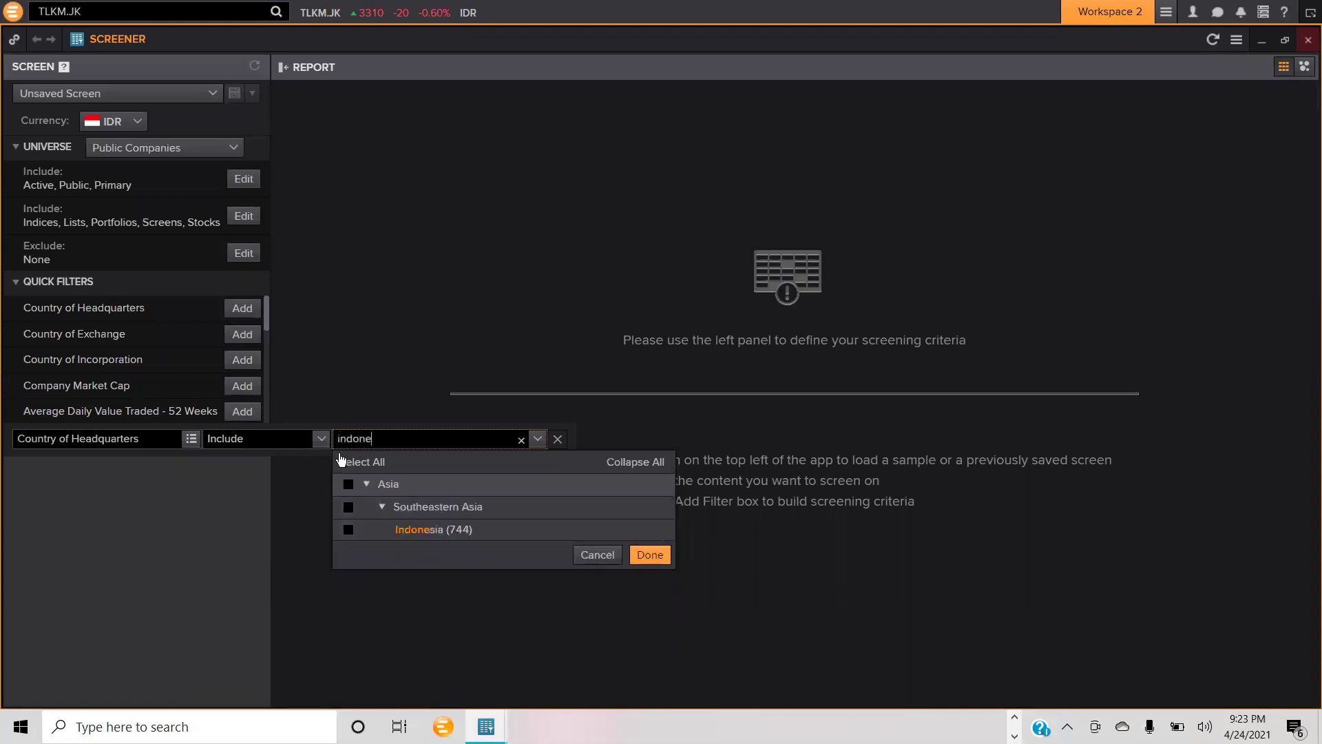
pyautogui.click(460, 536)
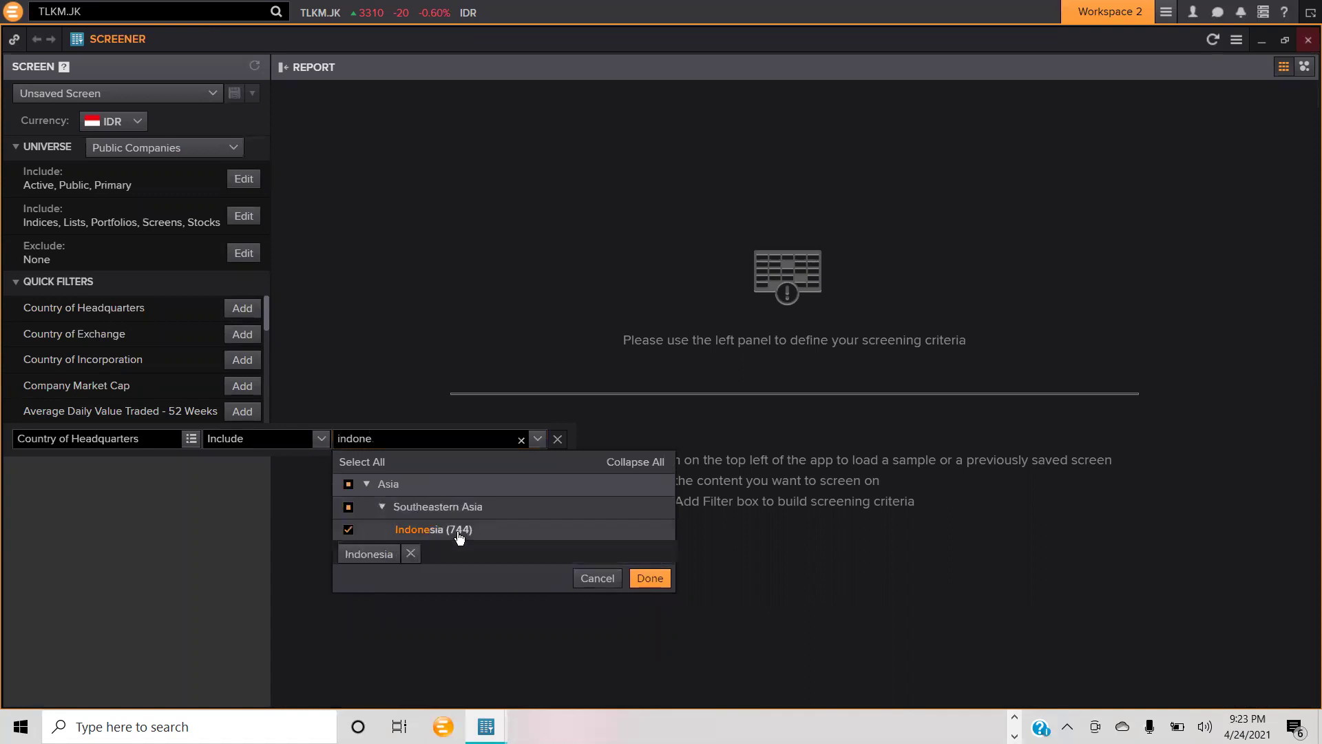
pyautogui.click(658, 581)
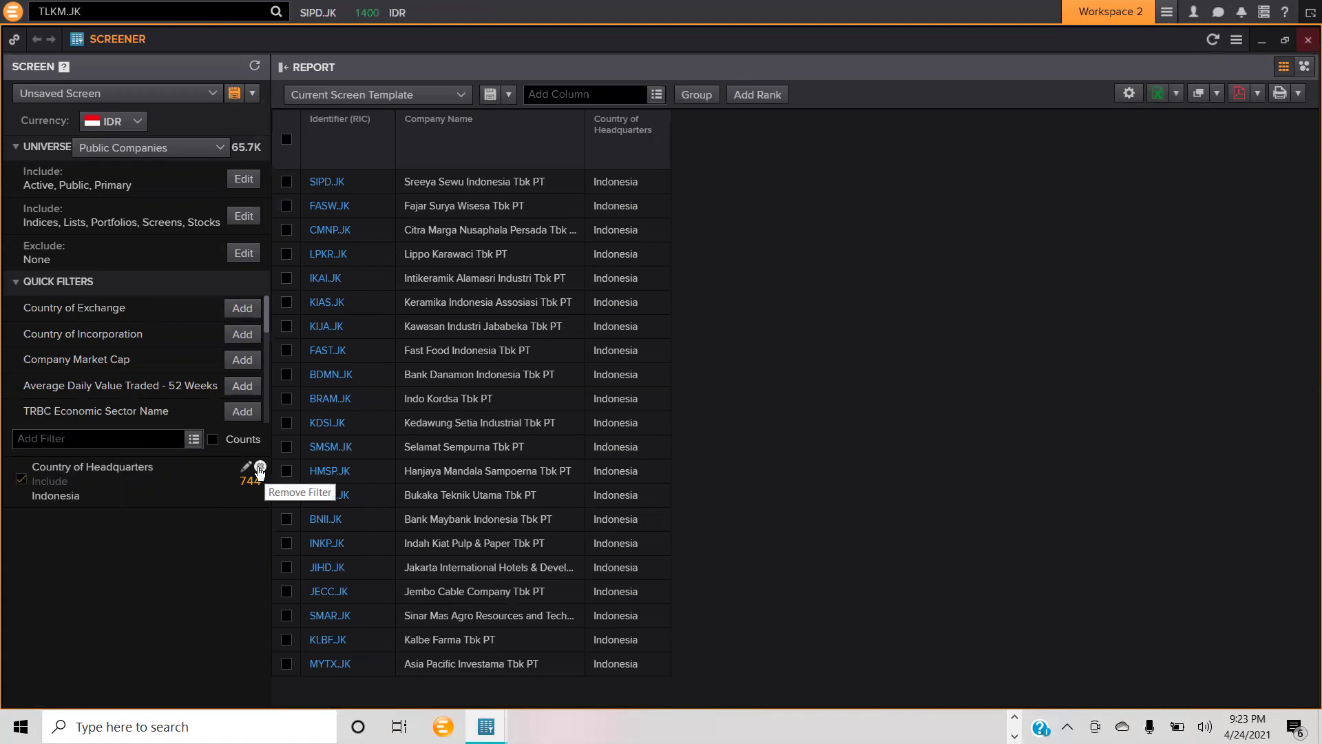
pyautogui.click(260, 468)
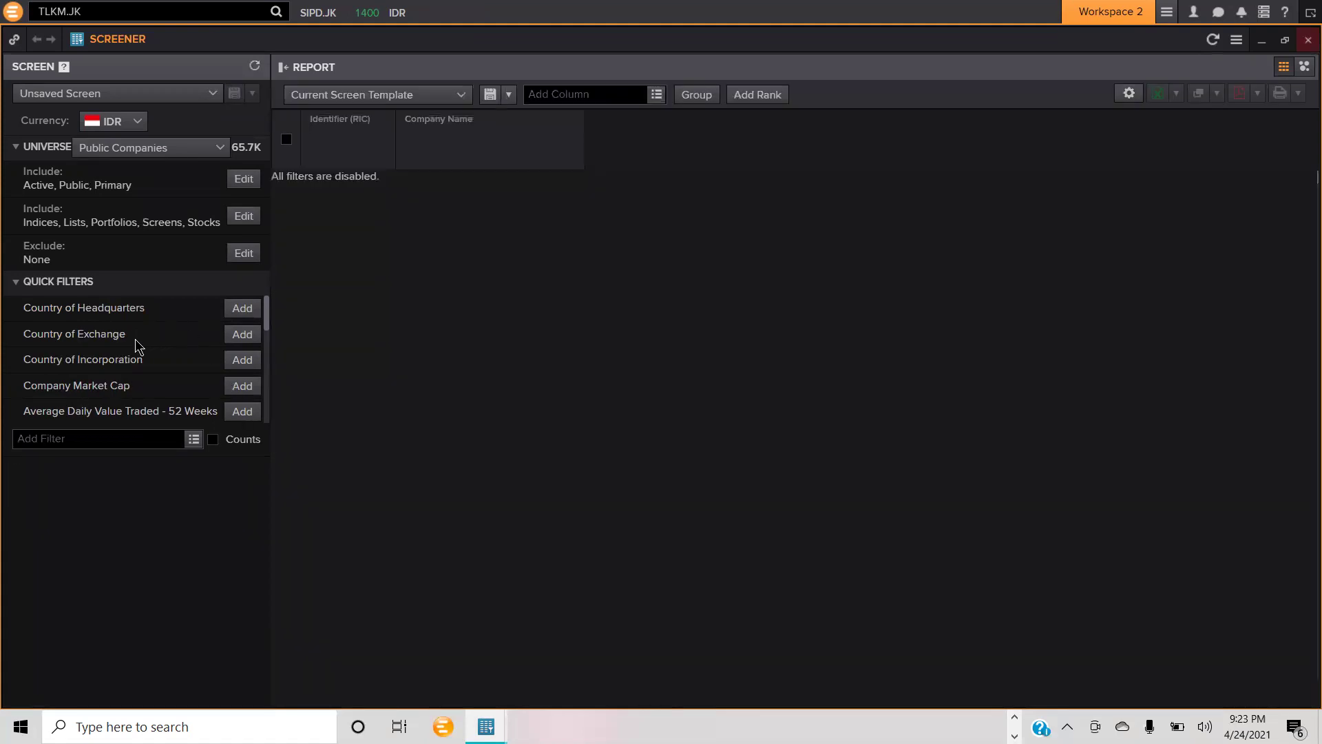
# Step: Add a Country of Exchange filter that includes Indonesia and look through the listed companies
pyautogui.click(246, 340)
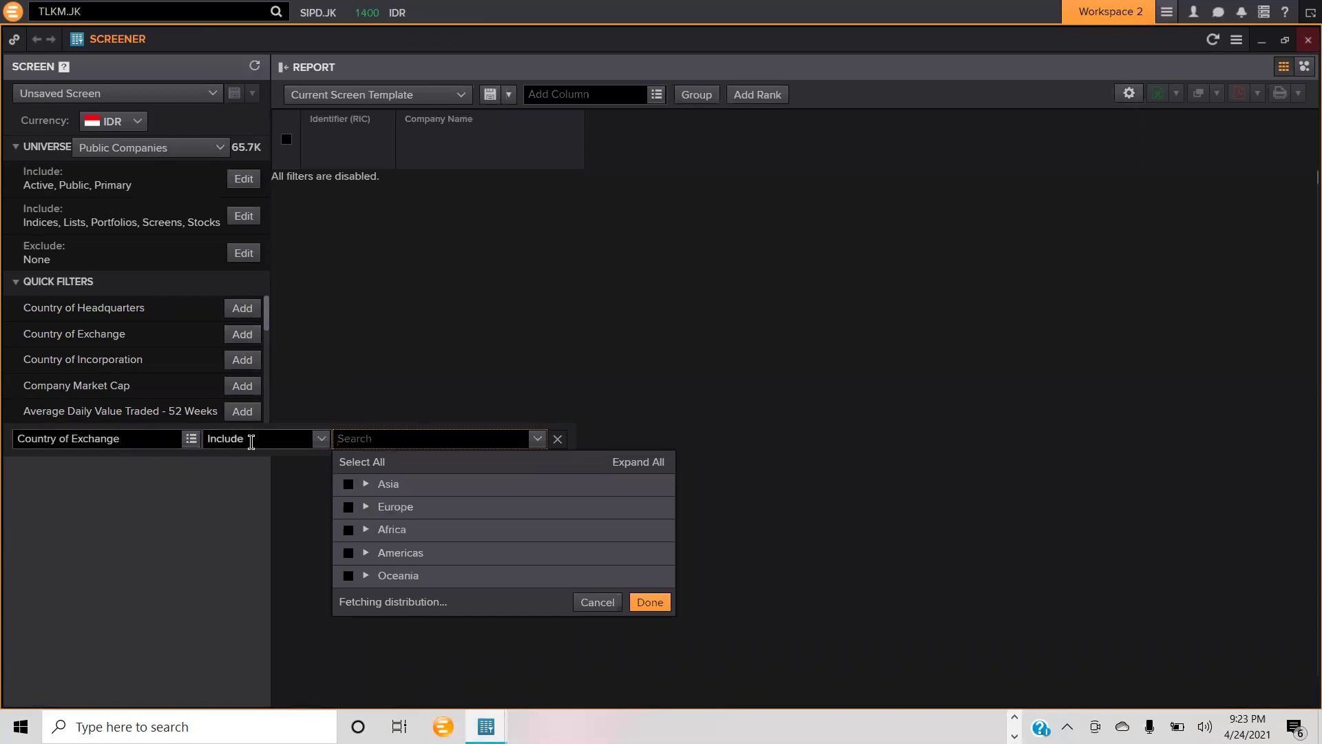
pyautogui.click(320, 439)
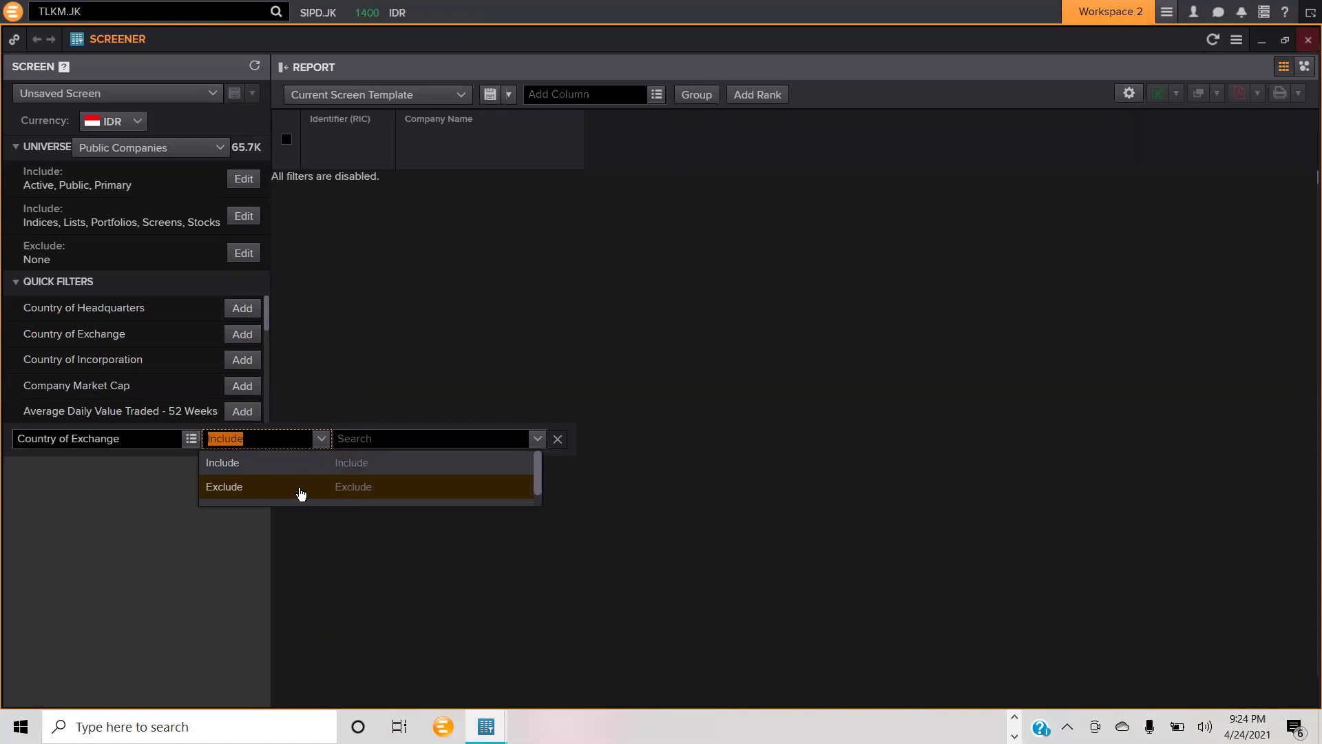
pyautogui.click(330, 464)
pyautogui.click(381, 440)
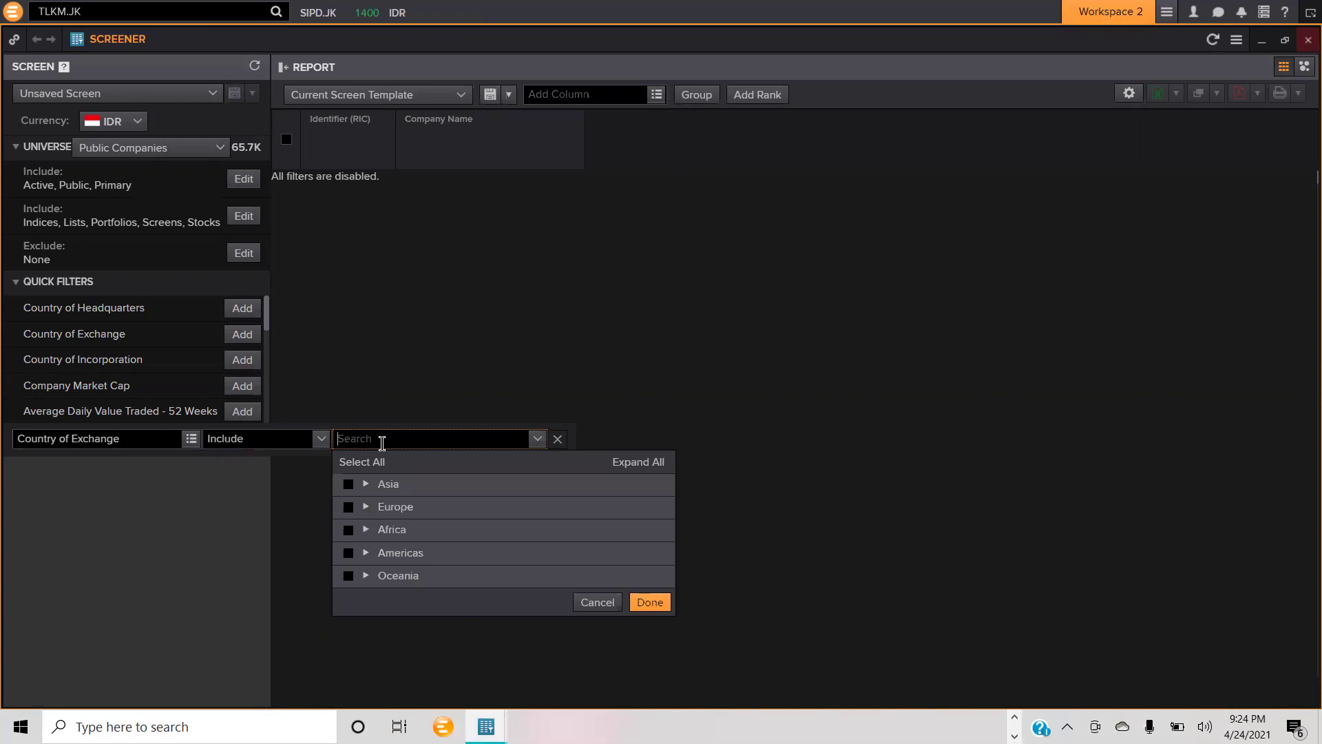
pyautogui.write('indone')
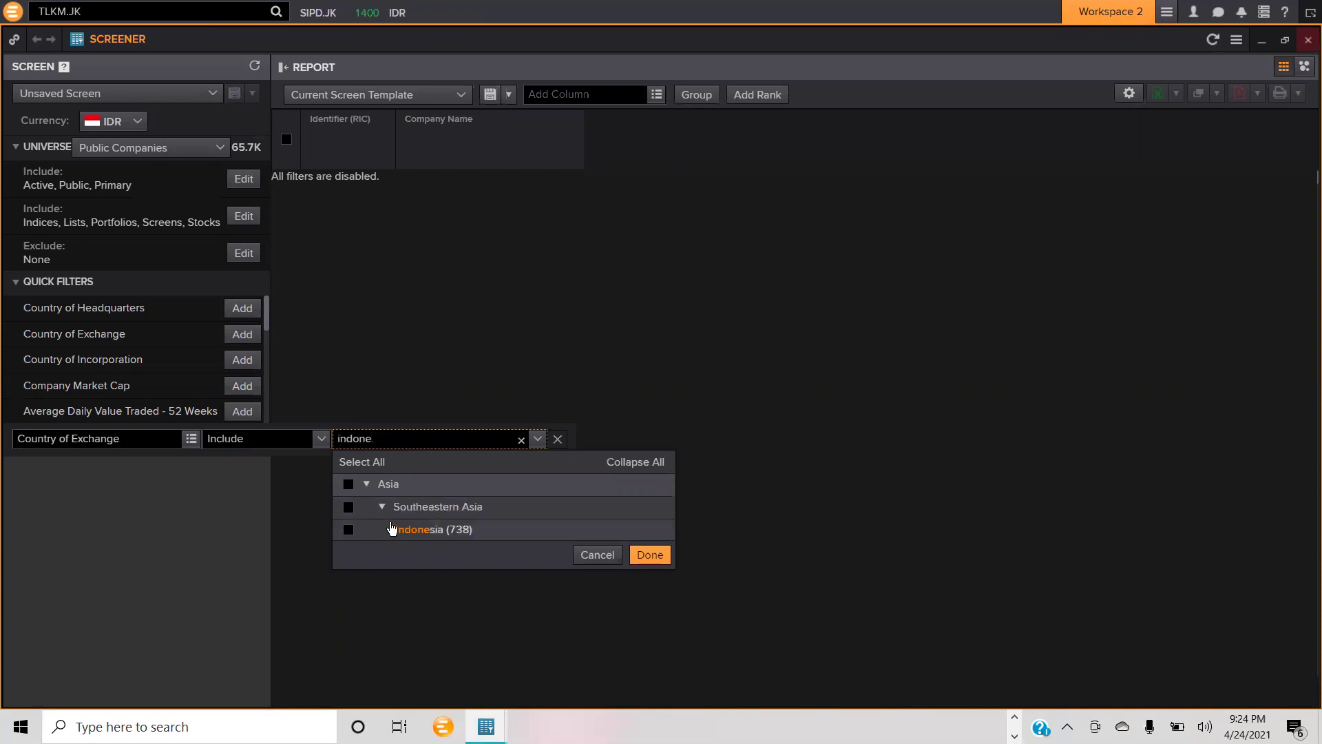
pyautogui.click(347, 531)
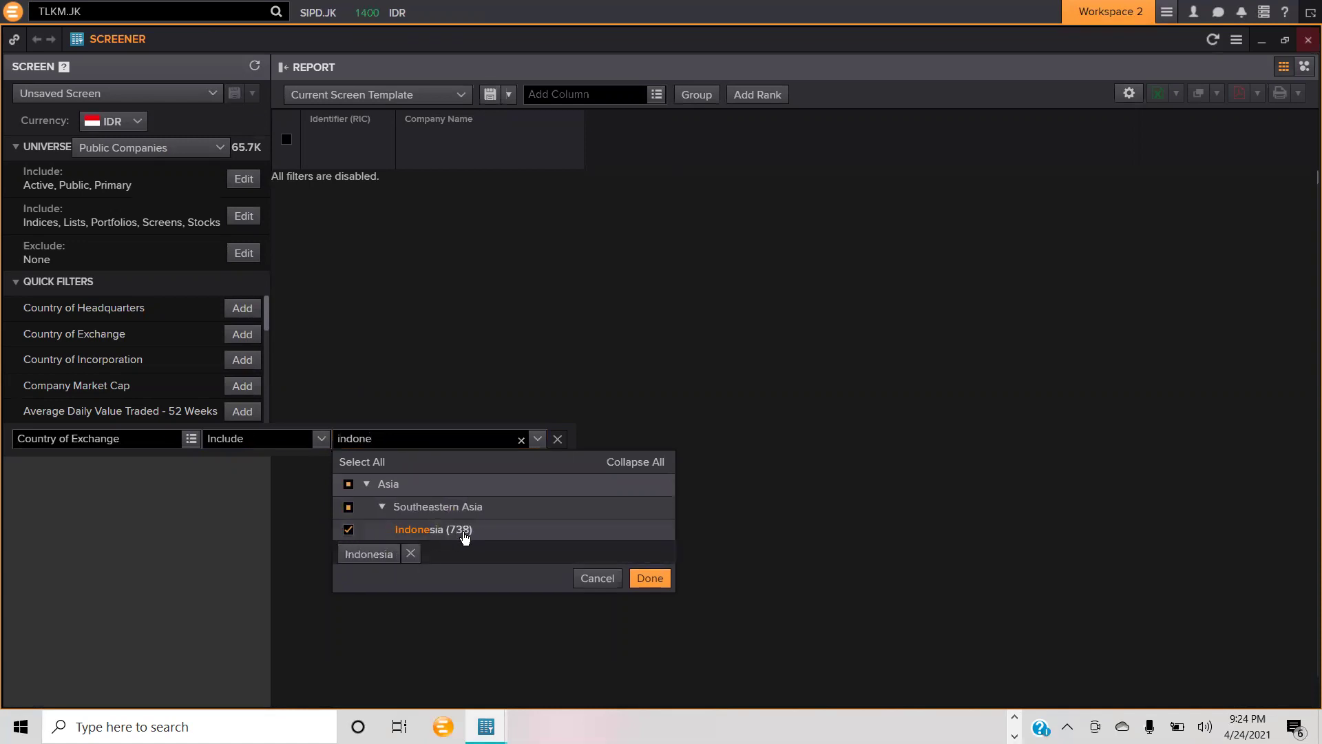
pyautogui.click(652, 584)
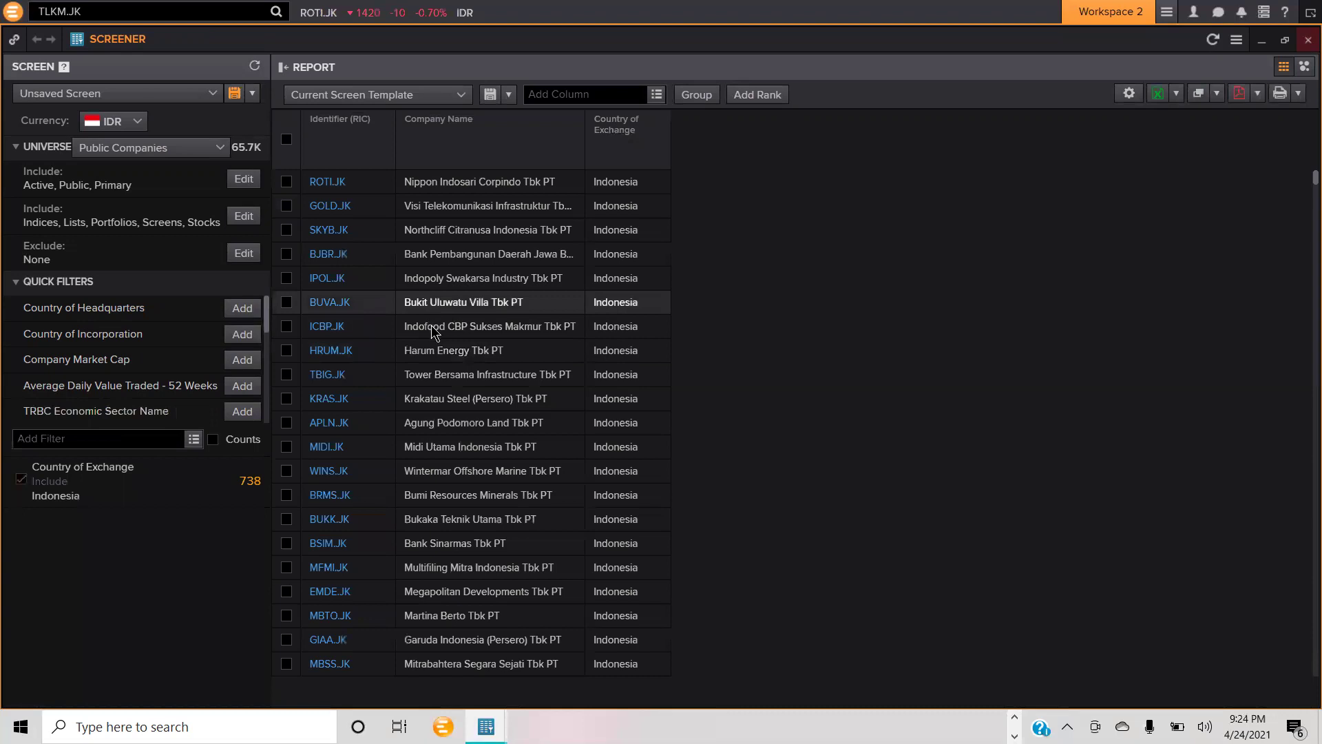
pyautogui.scroll(-10, 454, 376)
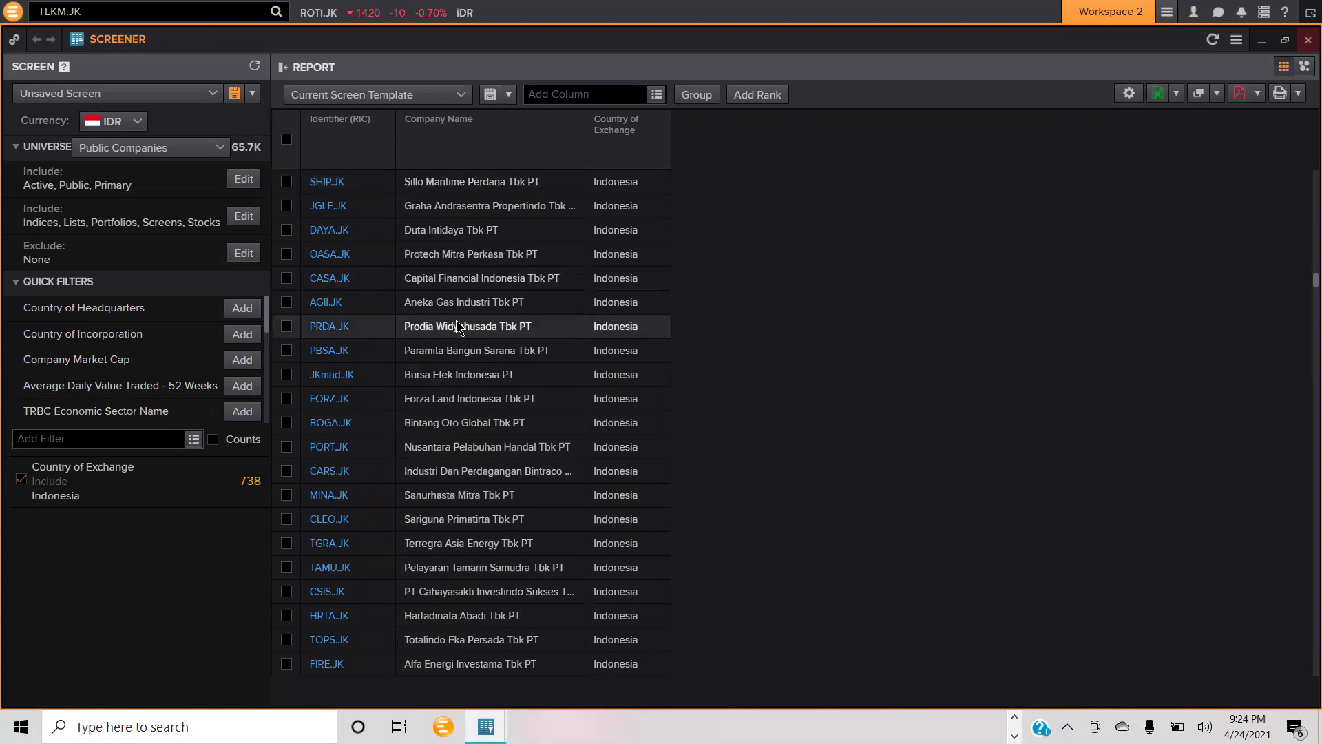
pyautogui.scroll(10, 496, 310)
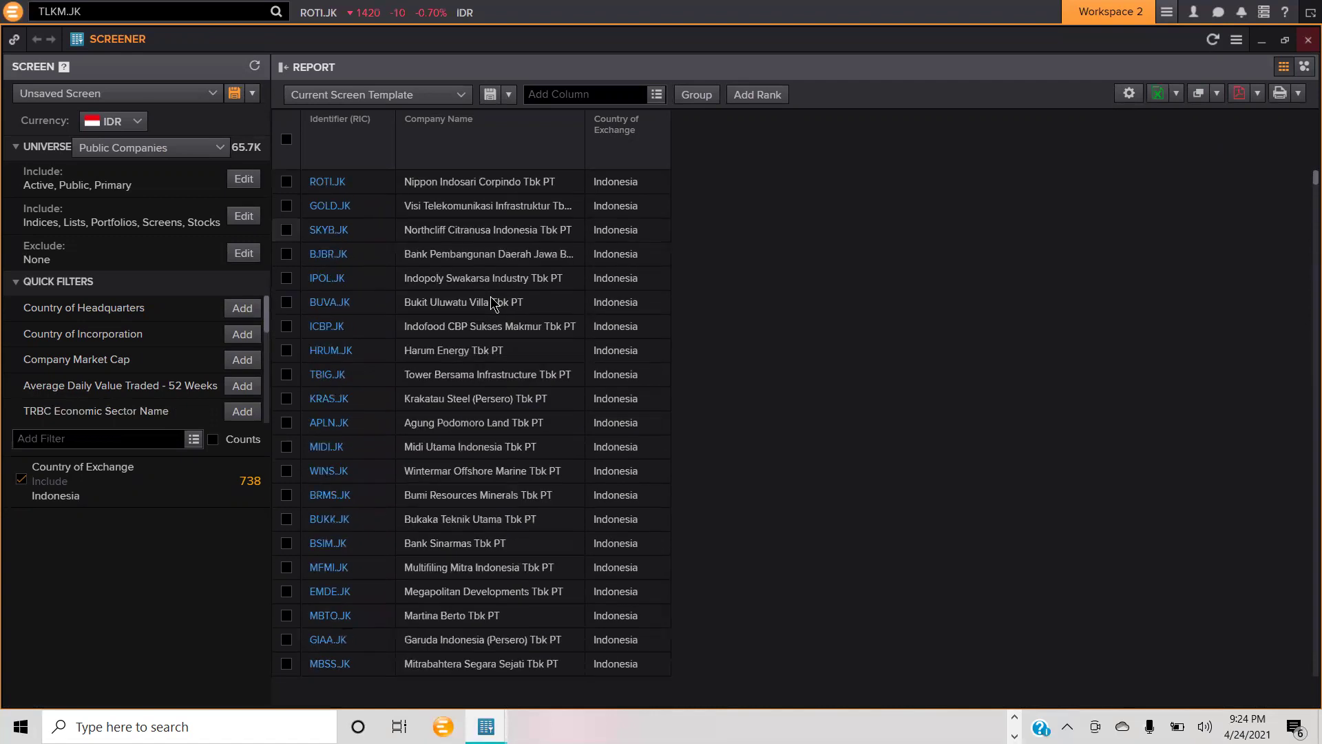
# Step: Open the library of data items for report columns and browse its categories, including Activism and Defense and Corporate Actions
pyautogui.click(658, 96)
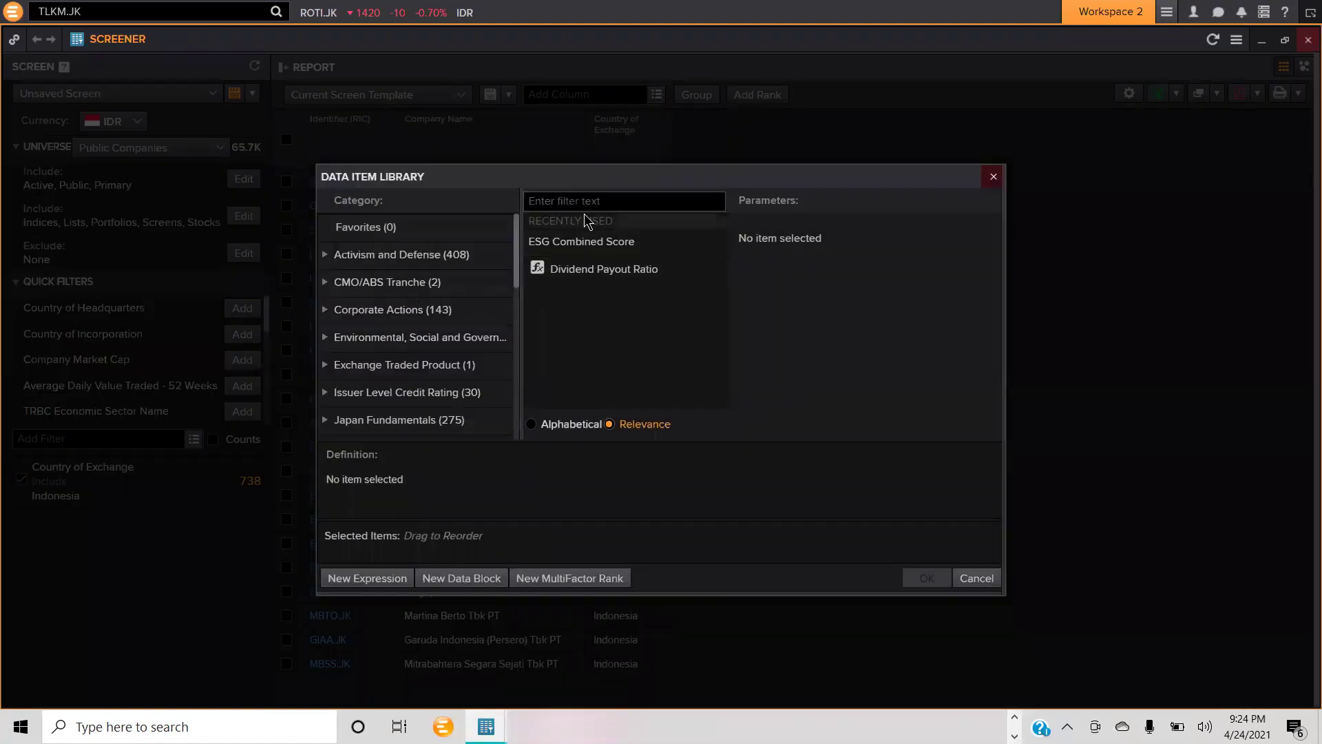
pyautogui.scroll(-3, 422, 333)
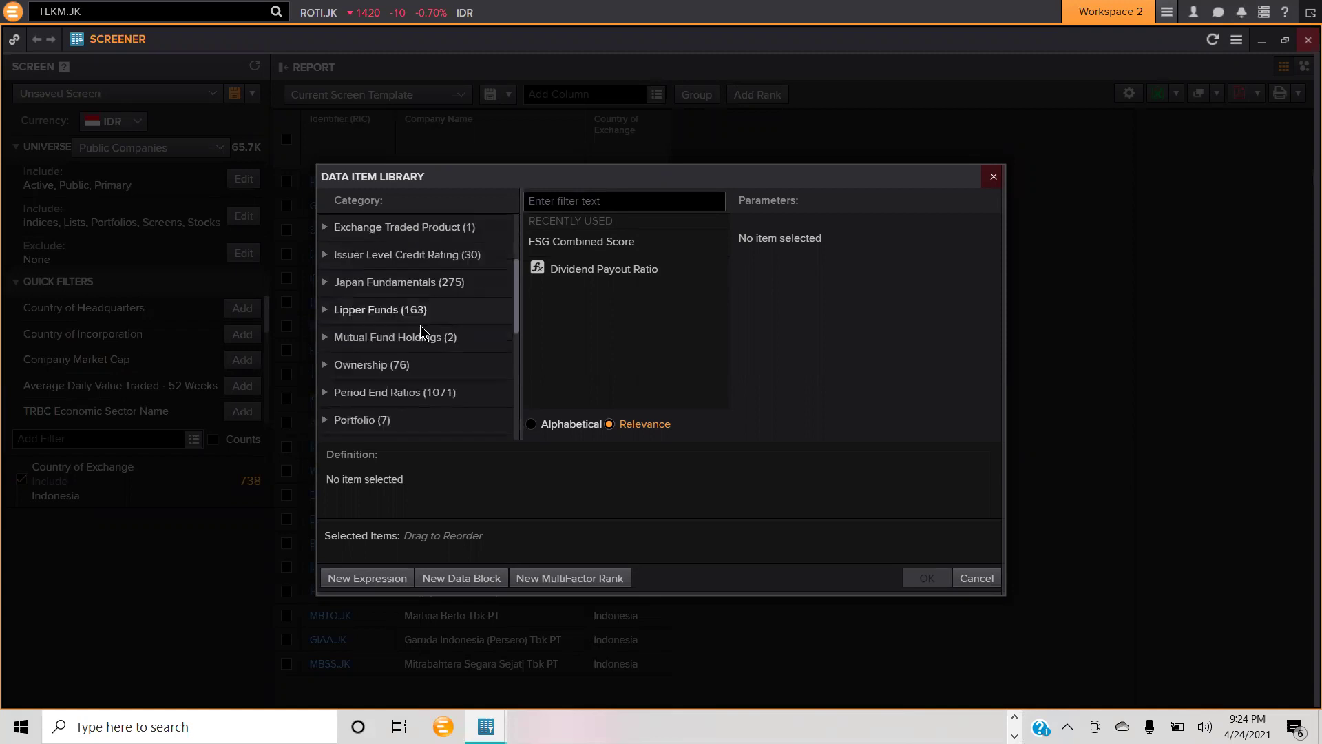
pyautogui.scroll(-2, 422, 333)
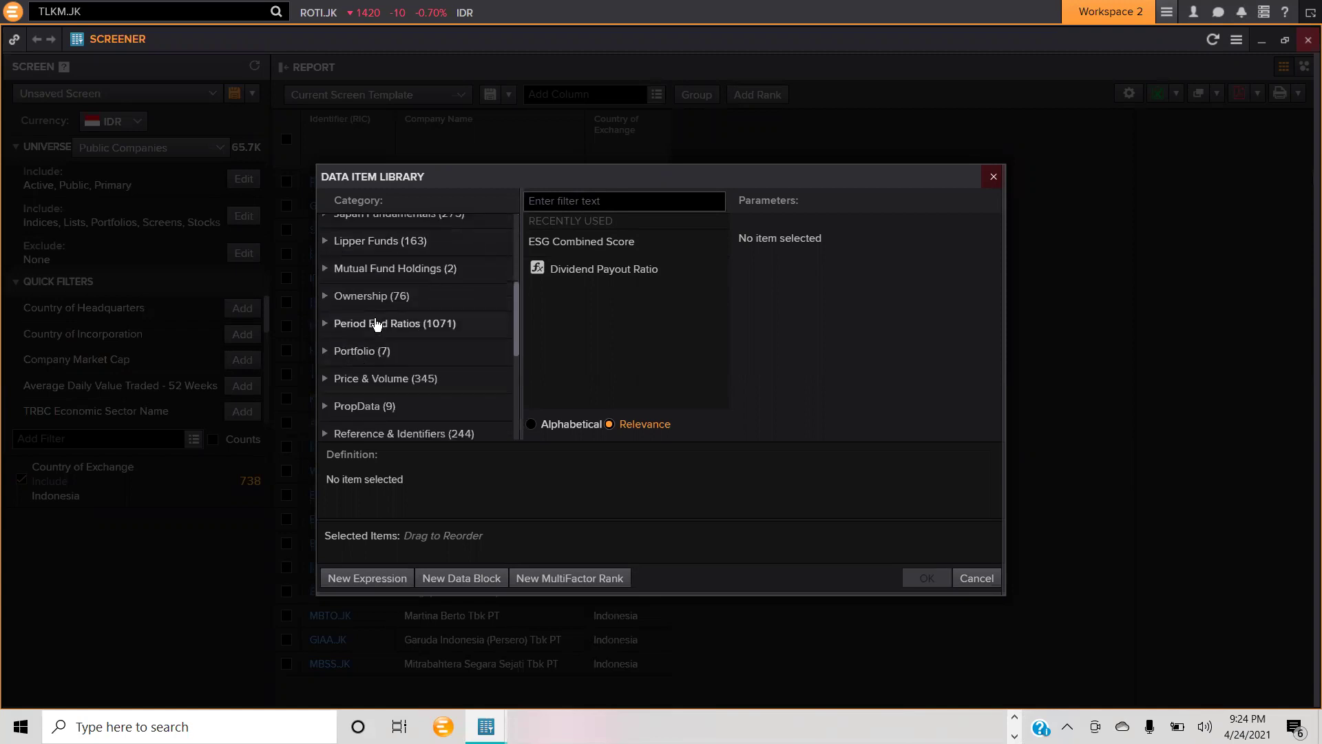
pyautogui.scroll(5, 376, 323)
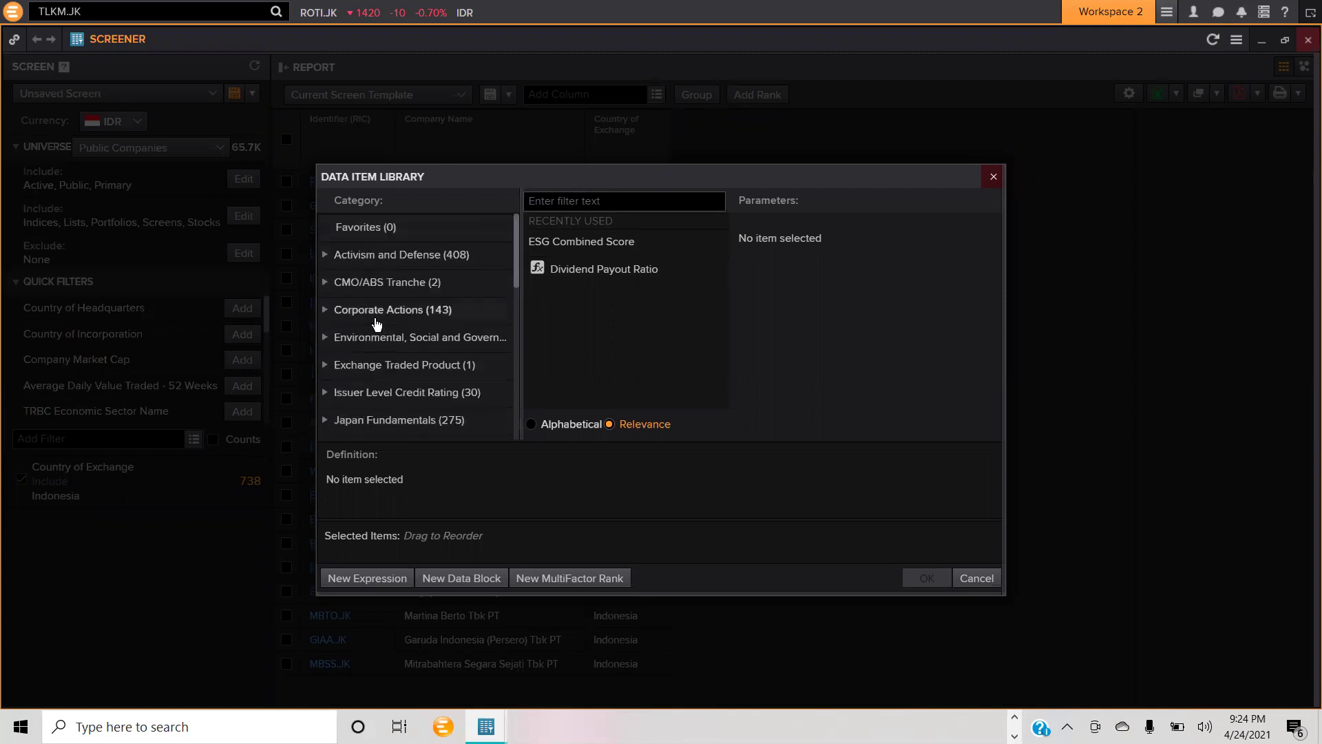
pyautogui.click(412, 266)
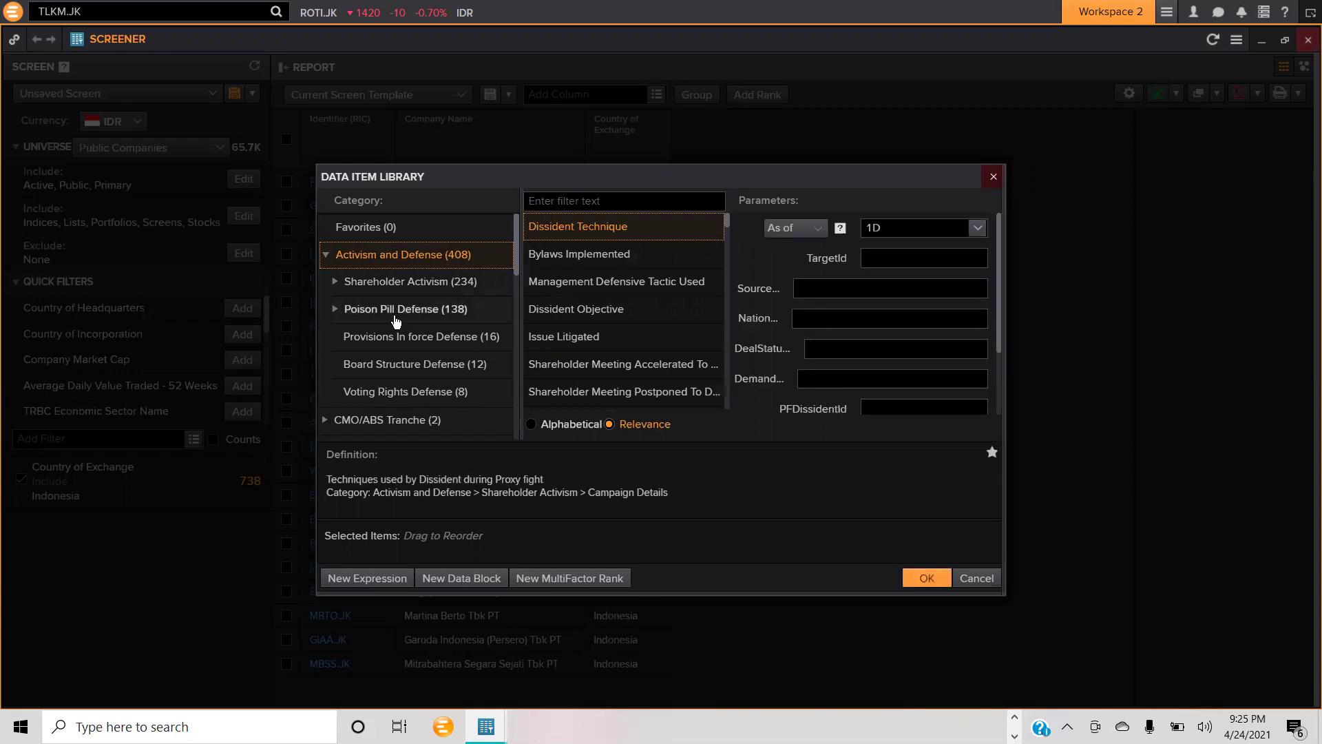
pyautogui.scroll(-3, 396, 320)
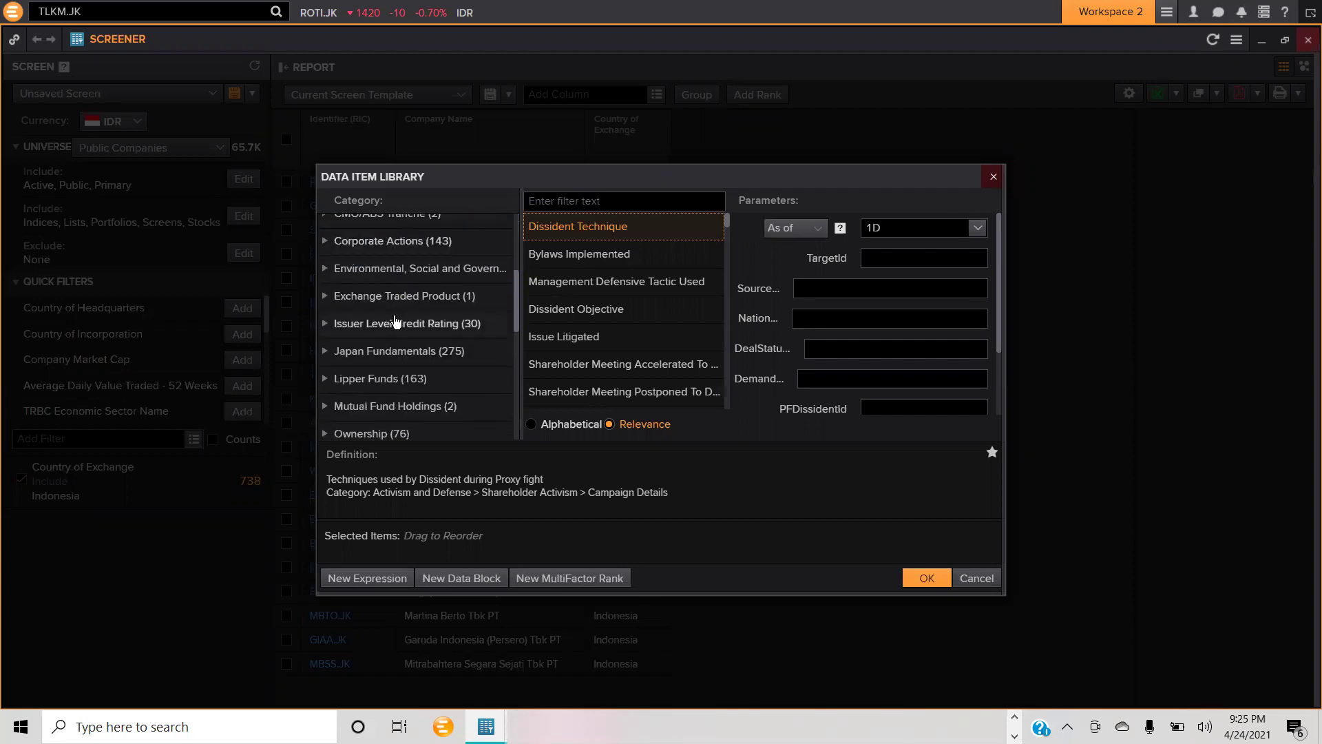
pyautogui.click(365, 241)
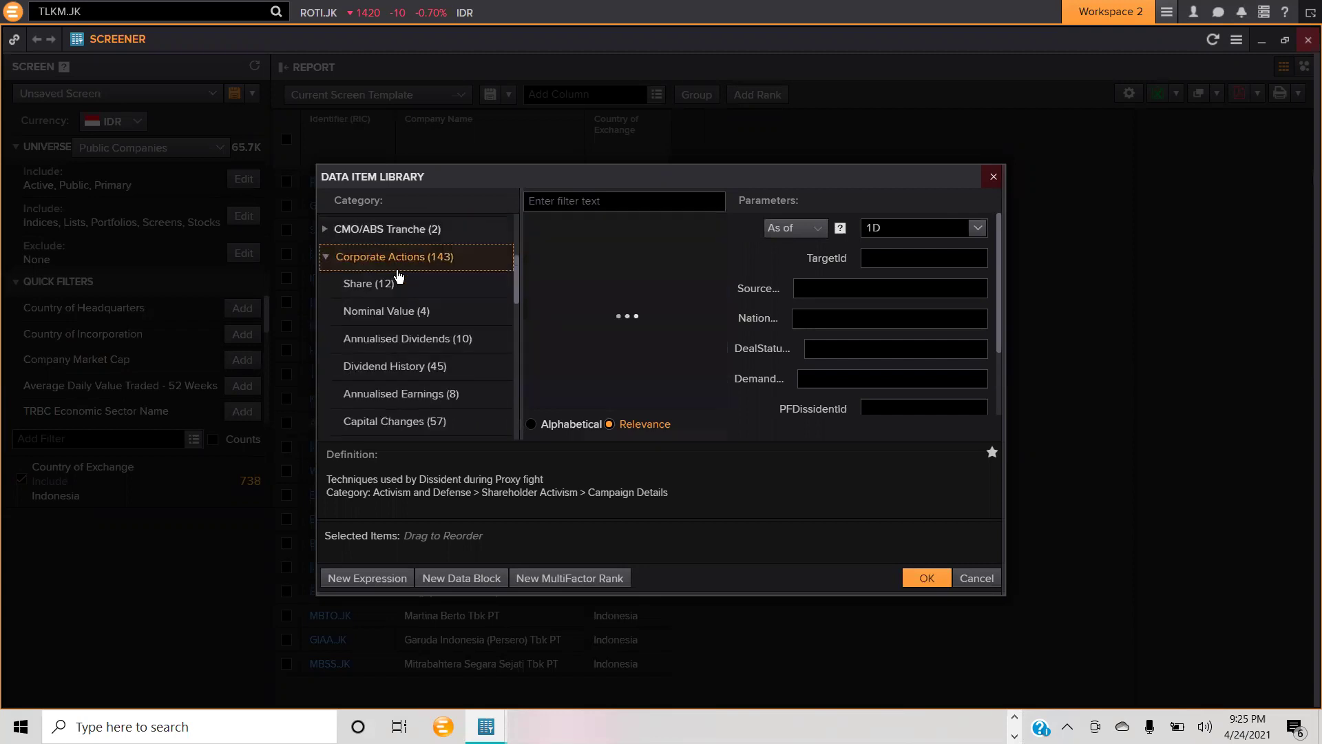
pyautogui.scroll(-3, 426, 326)
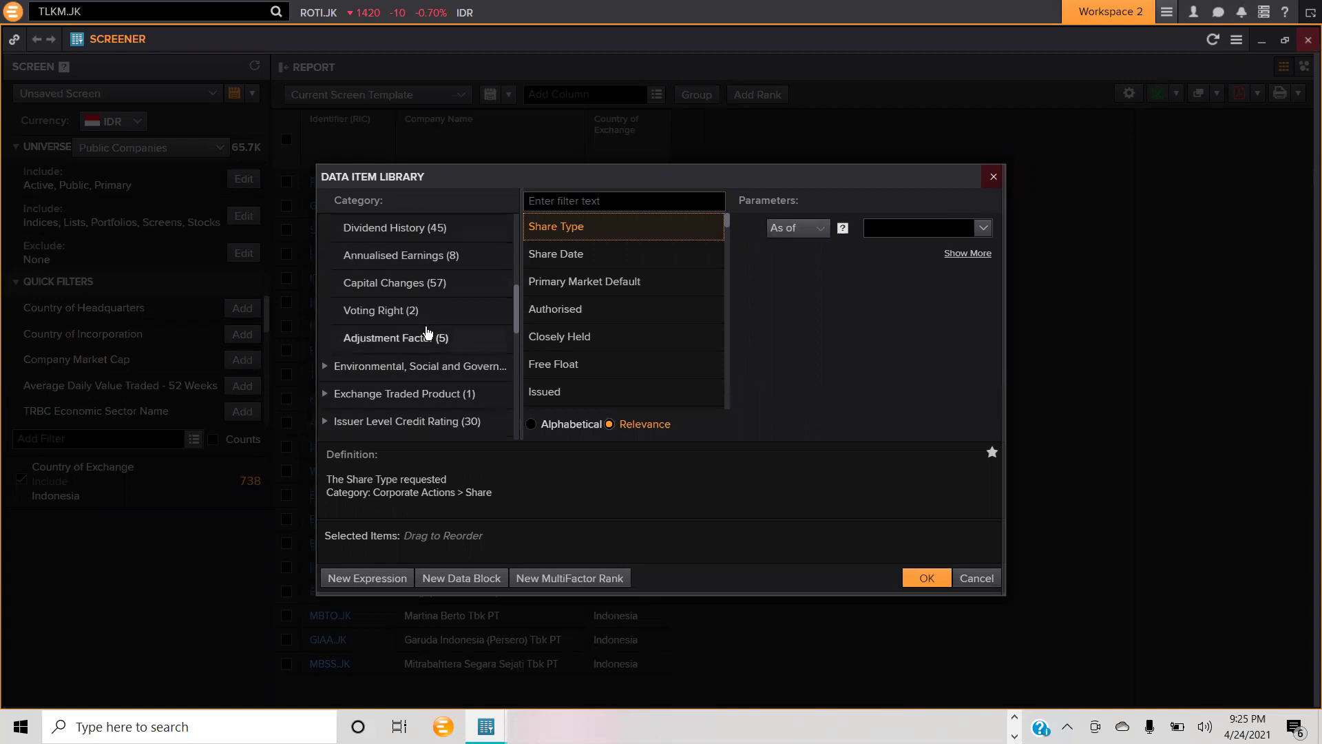
pyautogui.scroll(-1, 394, 332)
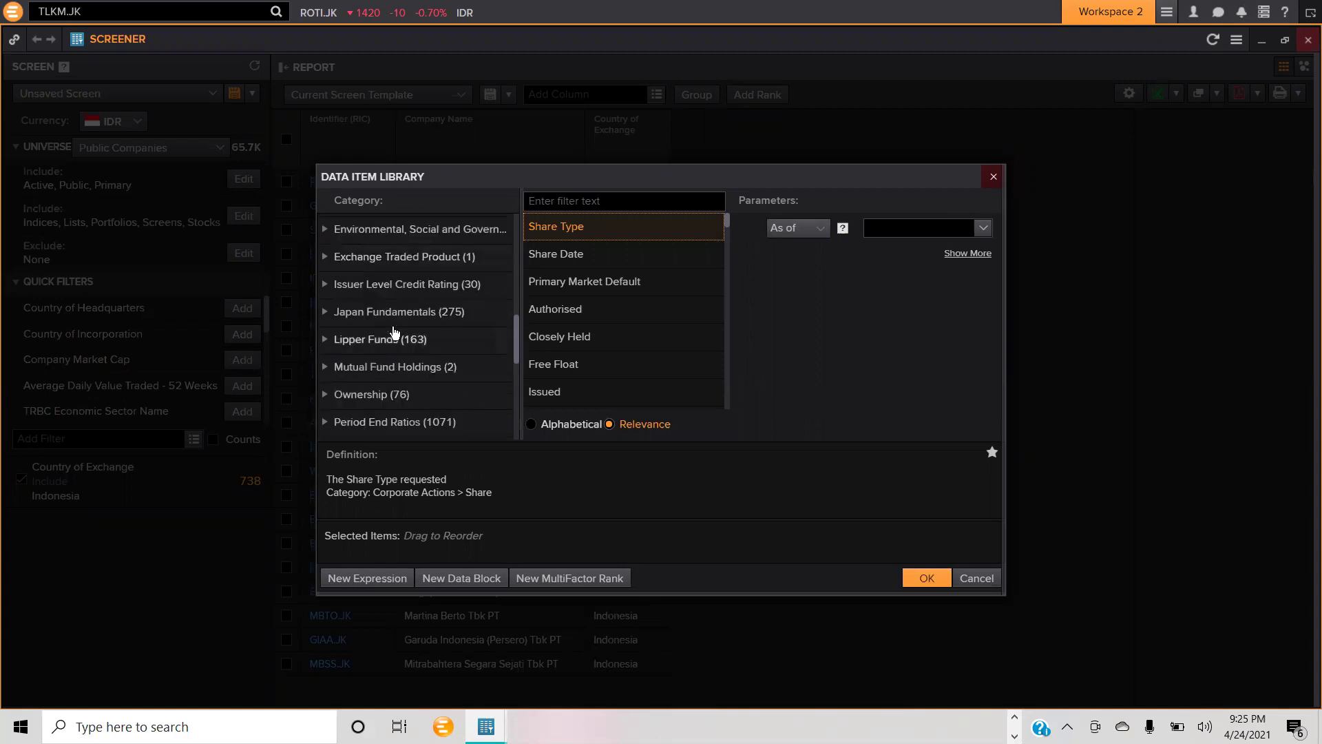
pyautogui.scroll(-1, 394, 371)
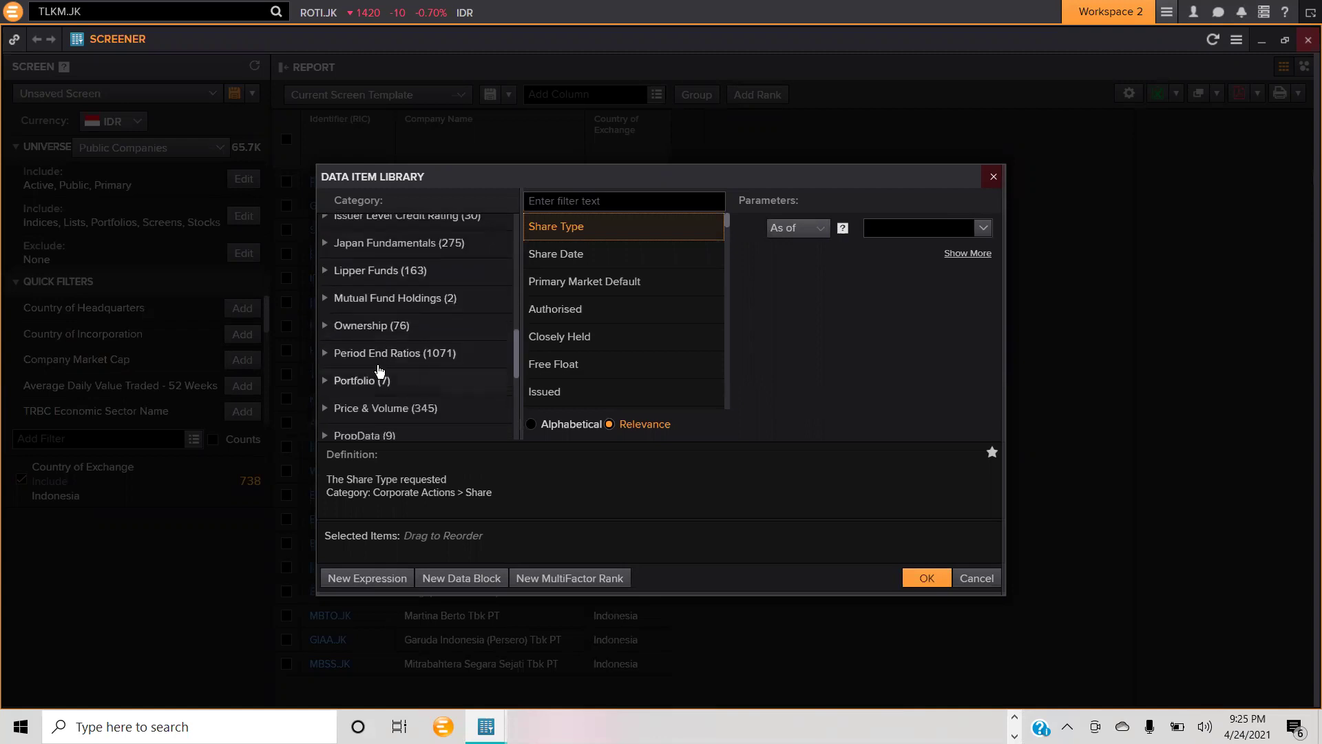
# Step: Expand the Period End Ratios category and look through its subcategories, from Airlines to Trading
pyautogui.click(388, 354)
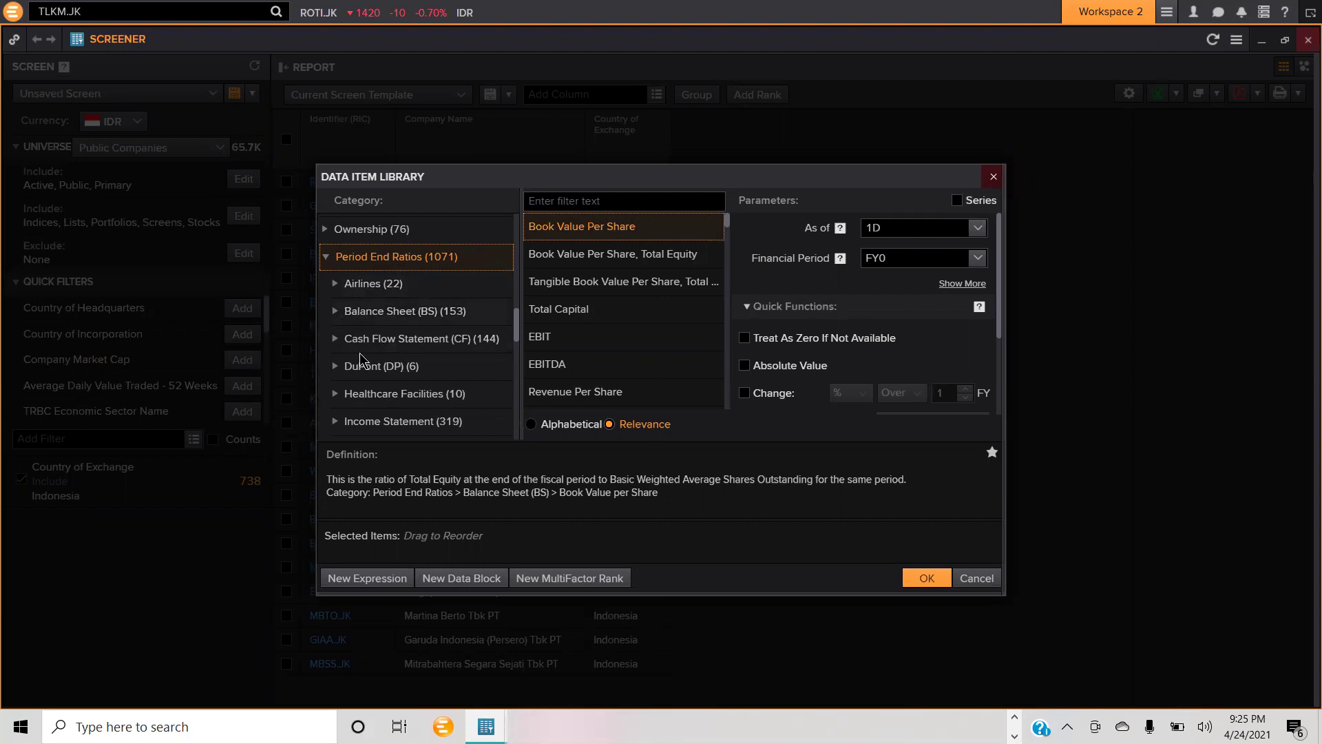
pyautogui.scroll(-2, 393, 375)
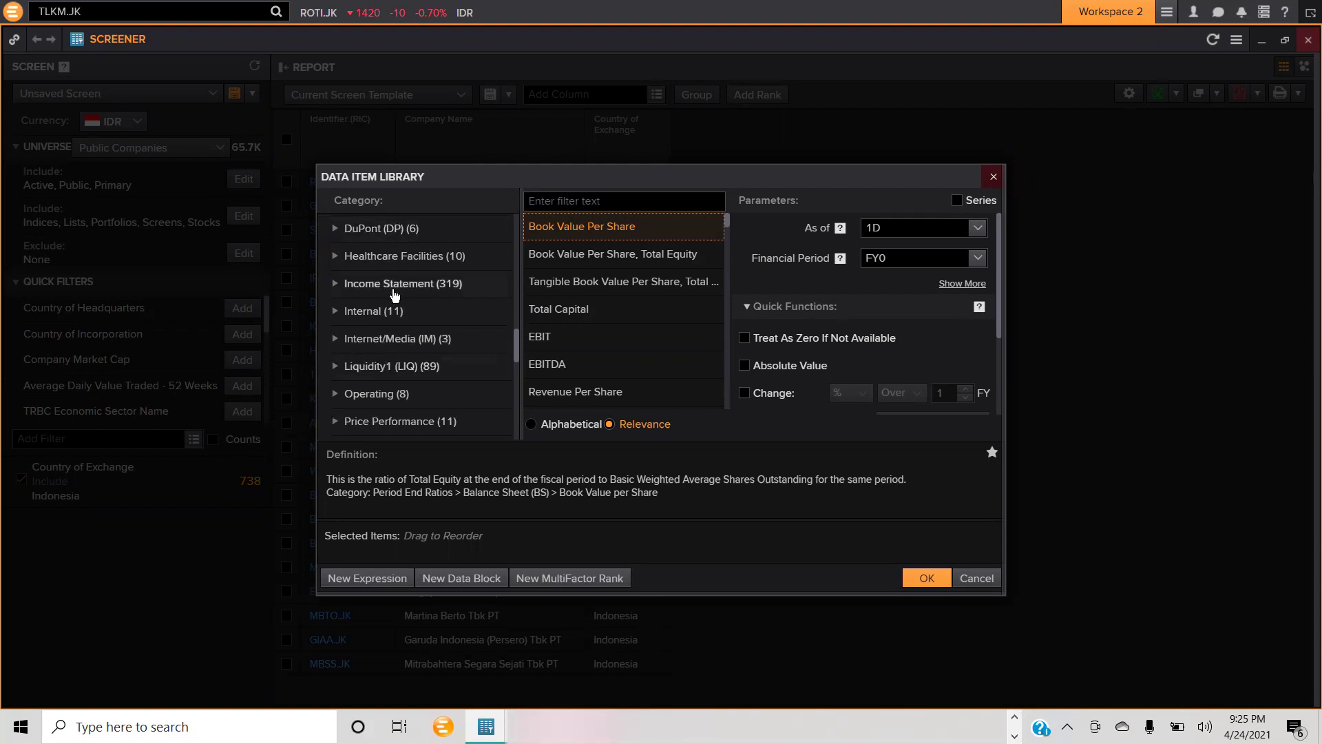
pyautogui.scroll(-1, 402, 331)
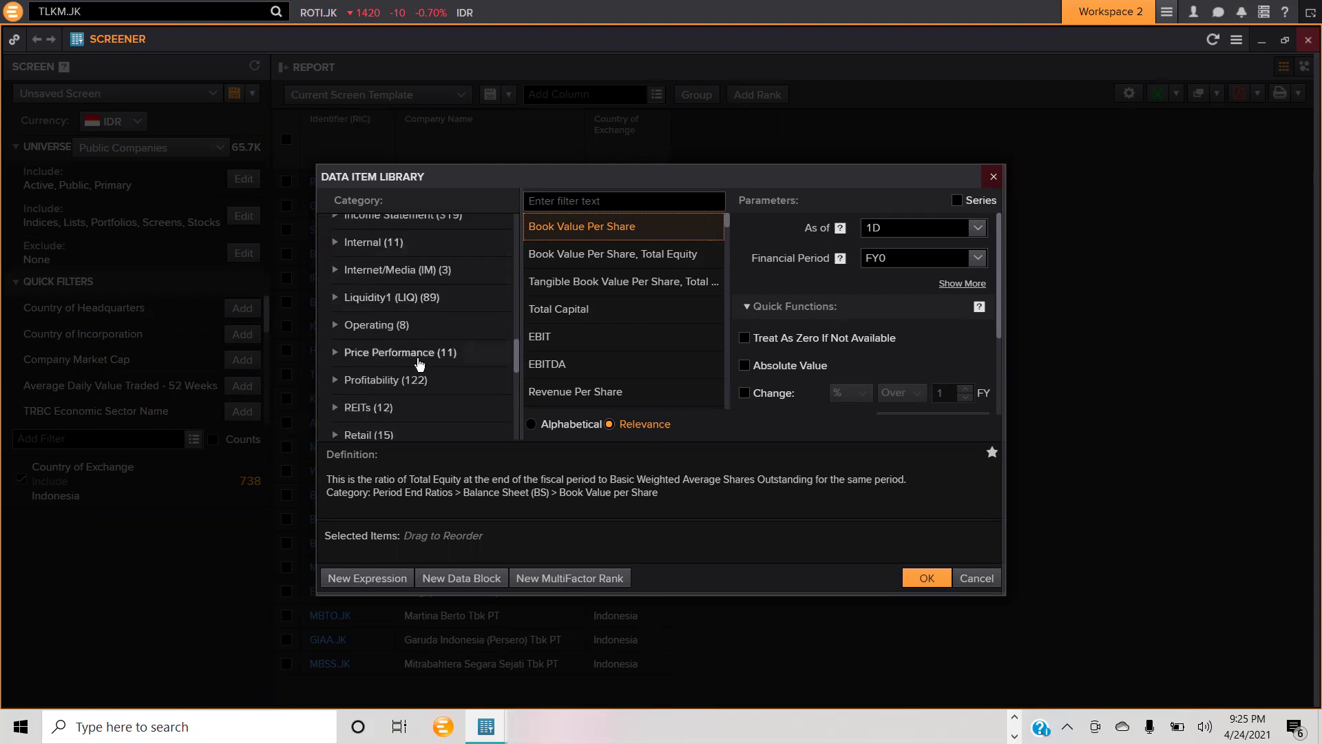
pyautogui.scroll(-1, 423, 378)
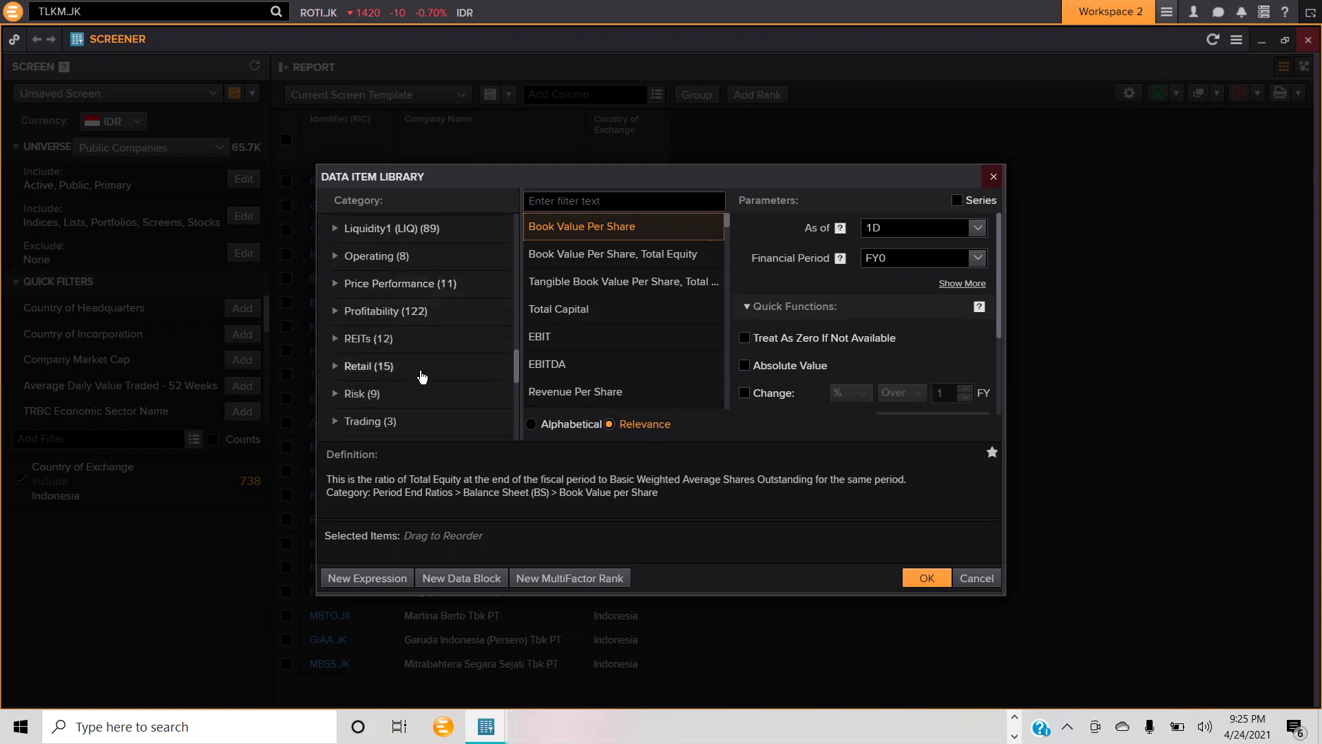
pyautogui.scroll(4, 395, 314)
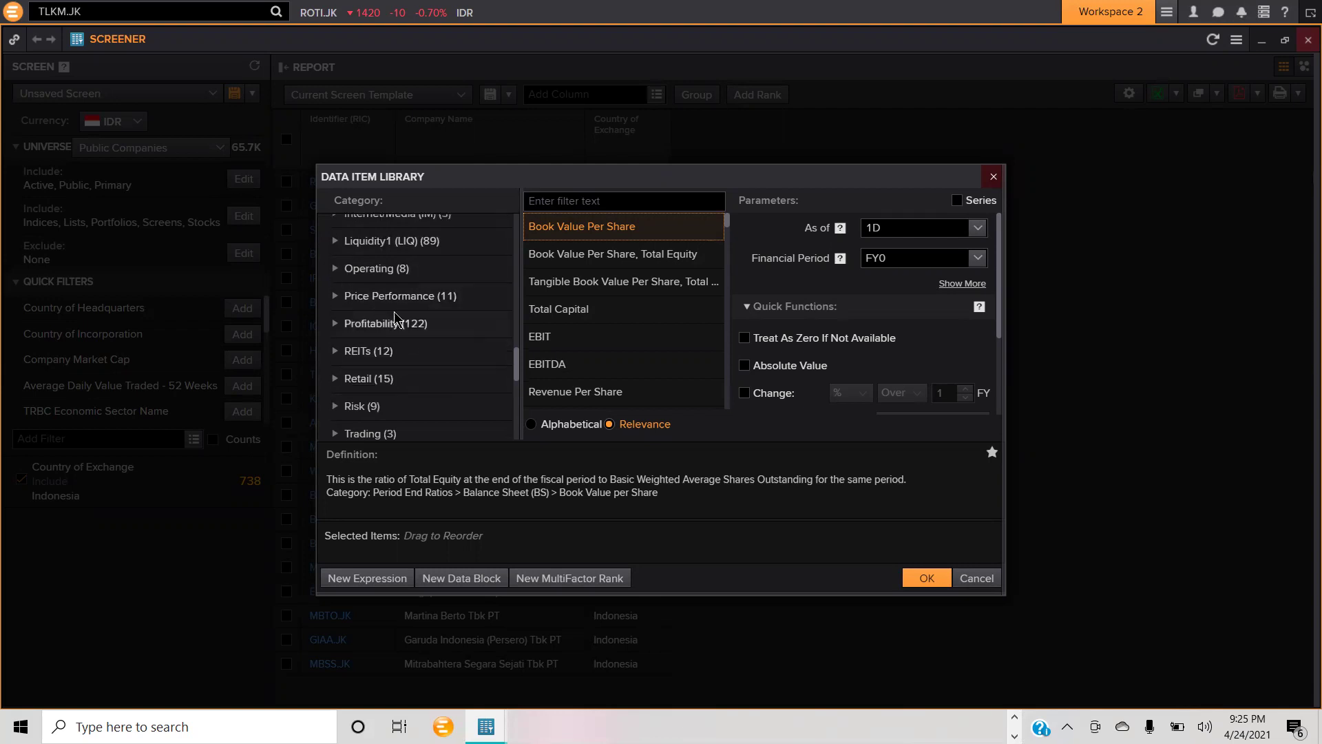
pyautogui.scroll(5, 399, 327)
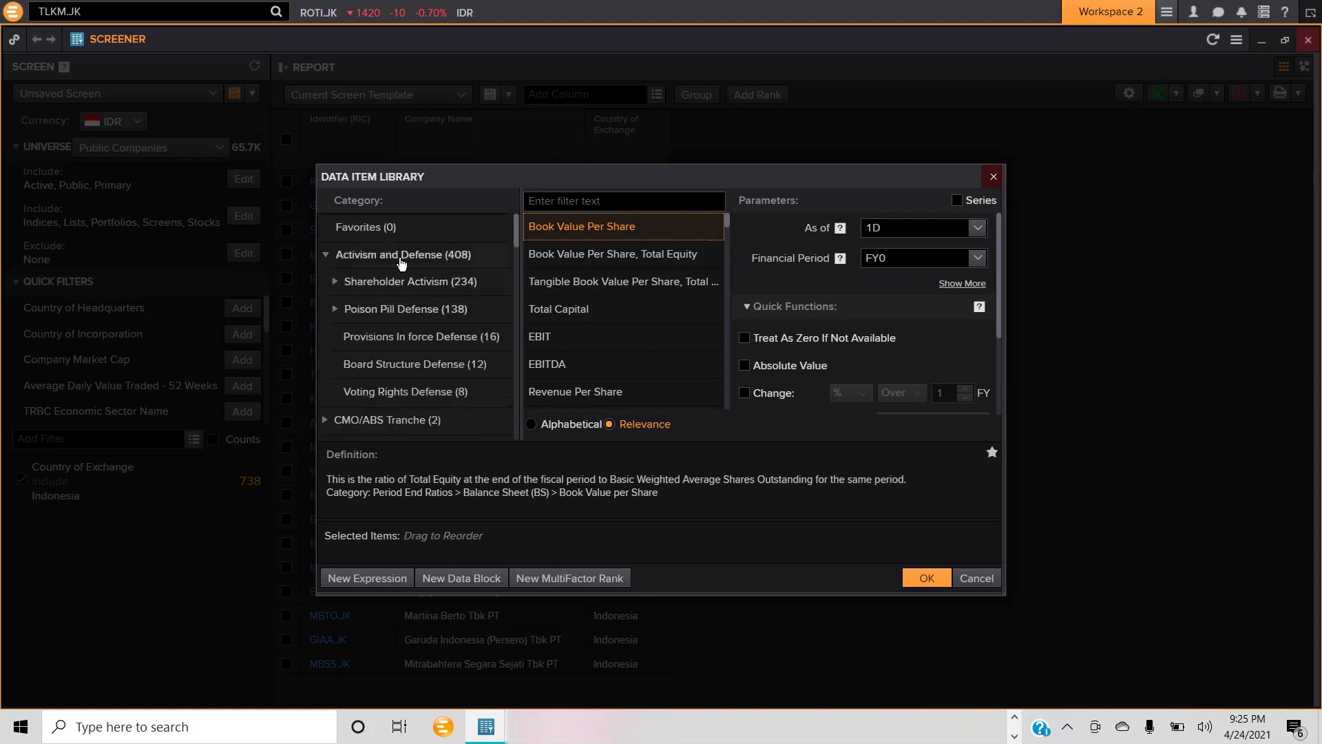
# Step: Search the data items for "roe" and look through the matching Period End Ratios
pyautogui.click(562, 206)
pyautogui.write('roe')
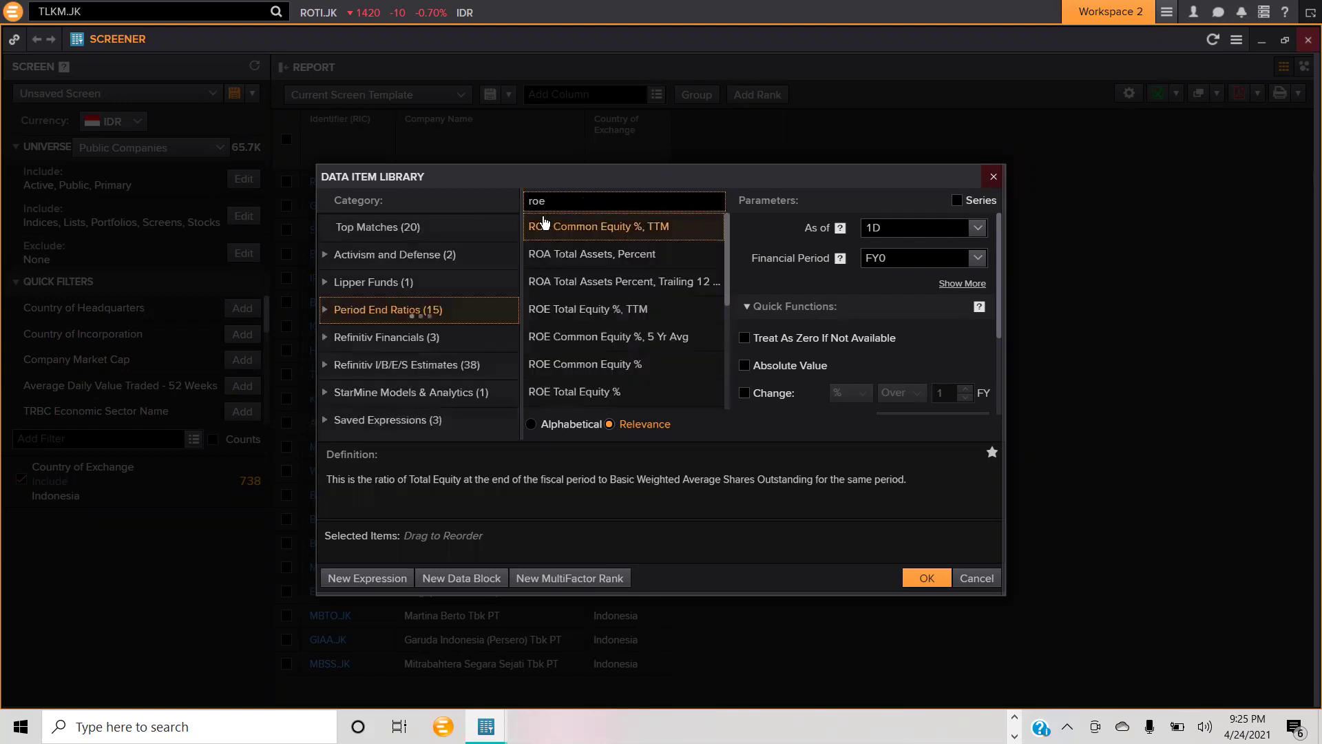
pyautogui.moveTo(591, 222)
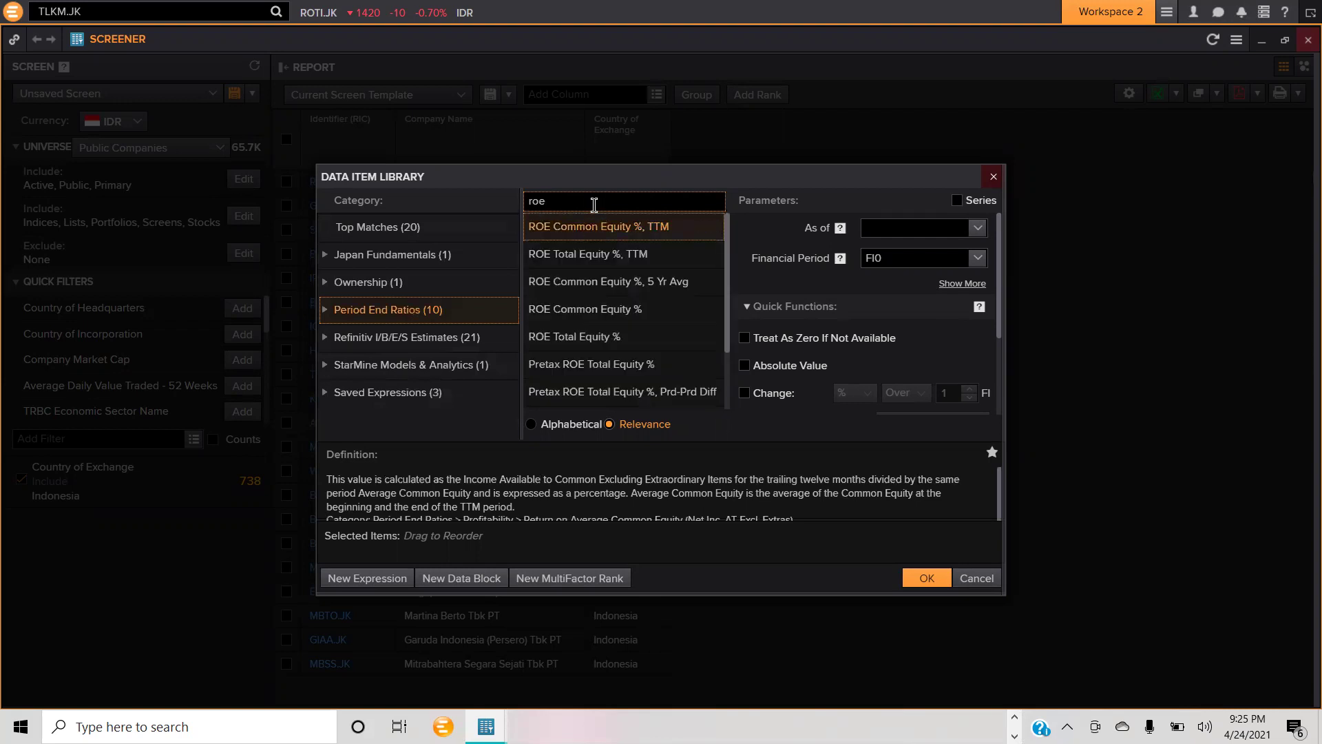
pyautogui.moveTo(608, 252)
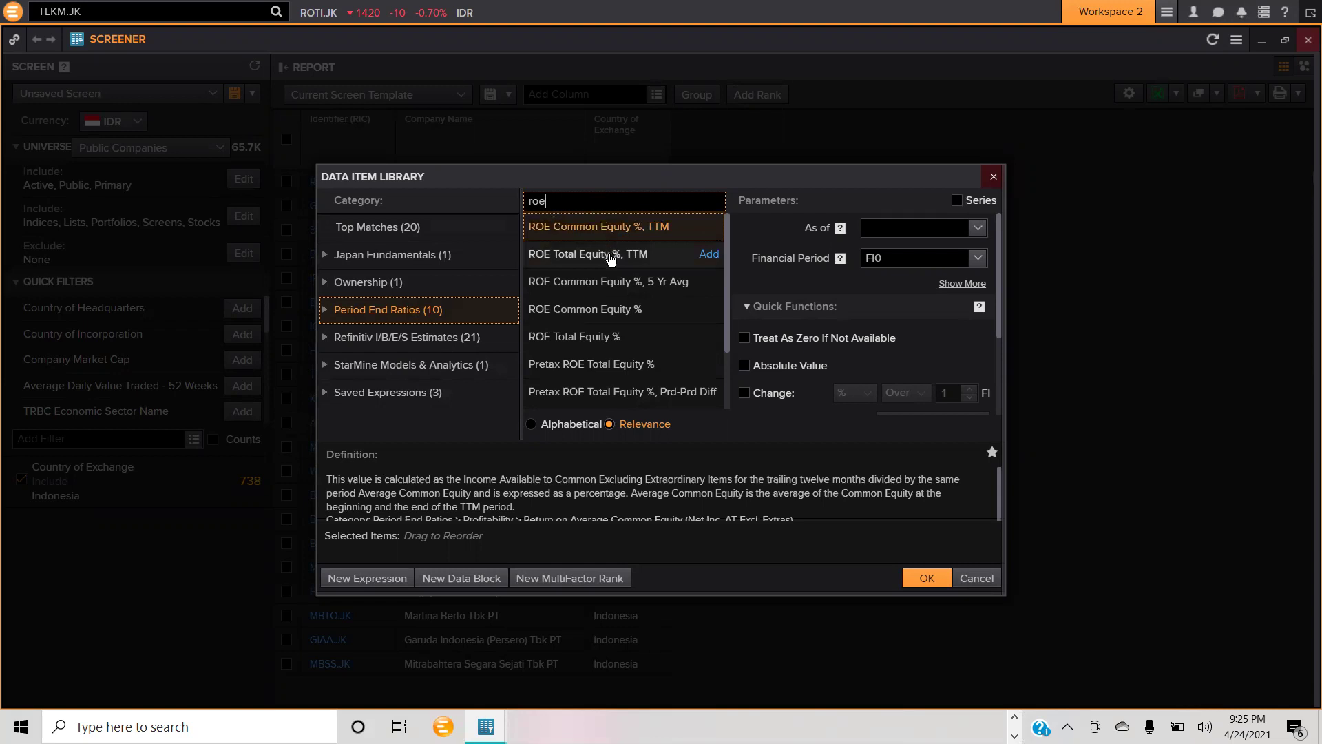
pyautogui.scroll(-2, 611, 281)
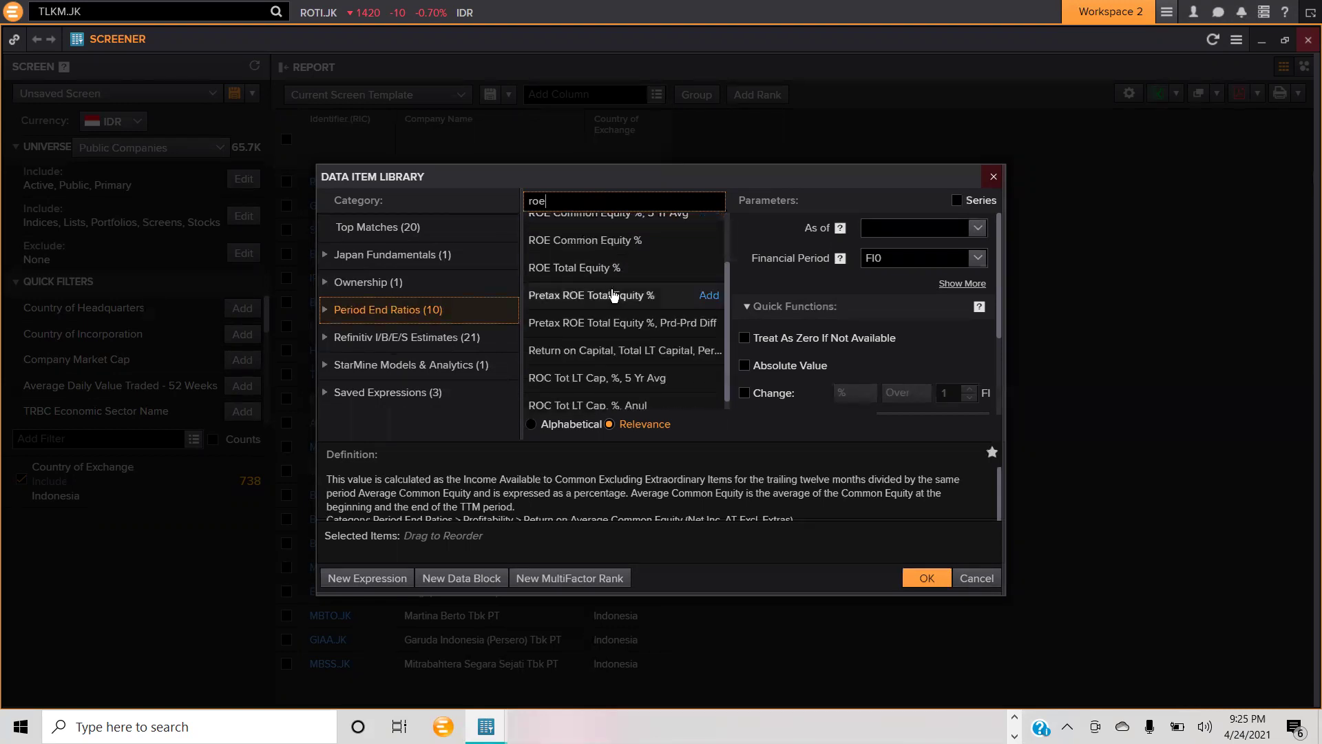
pyautogui.scroll(2, 615, 295)
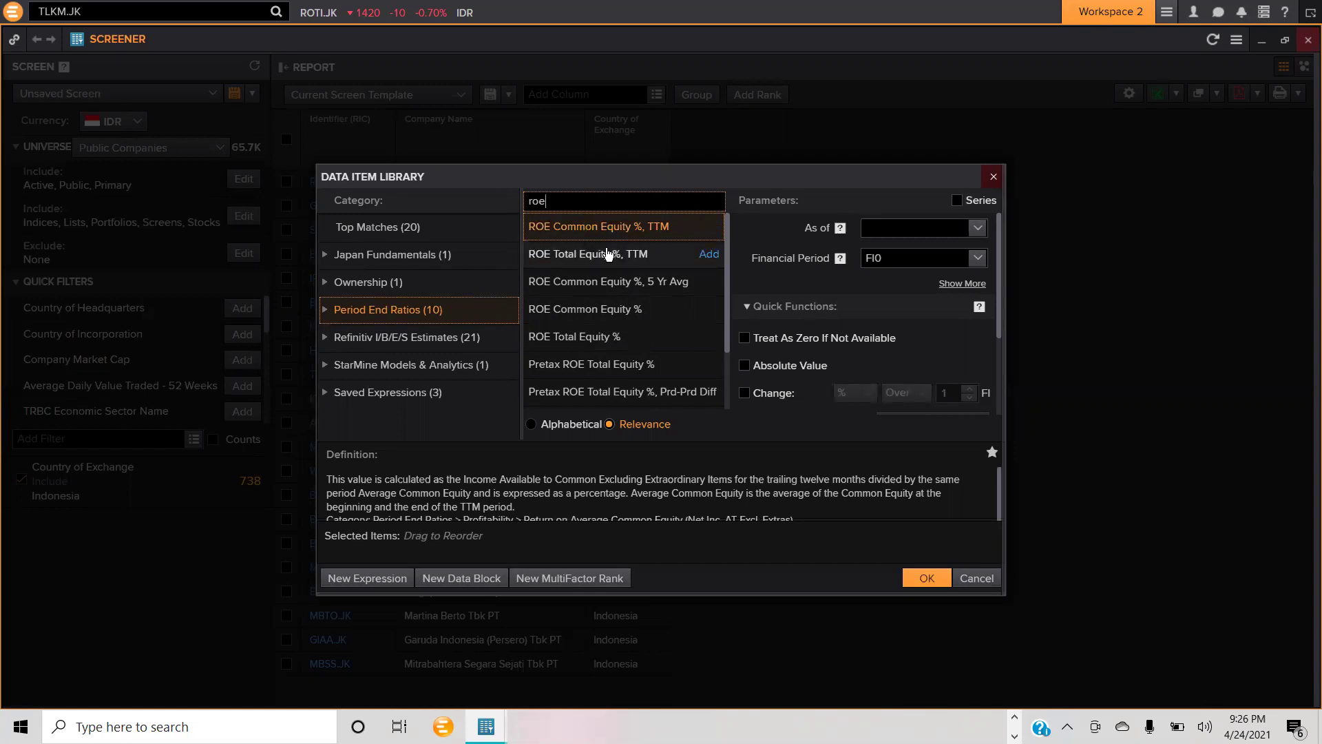
# Step: Search the data items for "return on equity" and select ROE Total Equity % under Period End Ratios
pyautogui.write('eturn ')
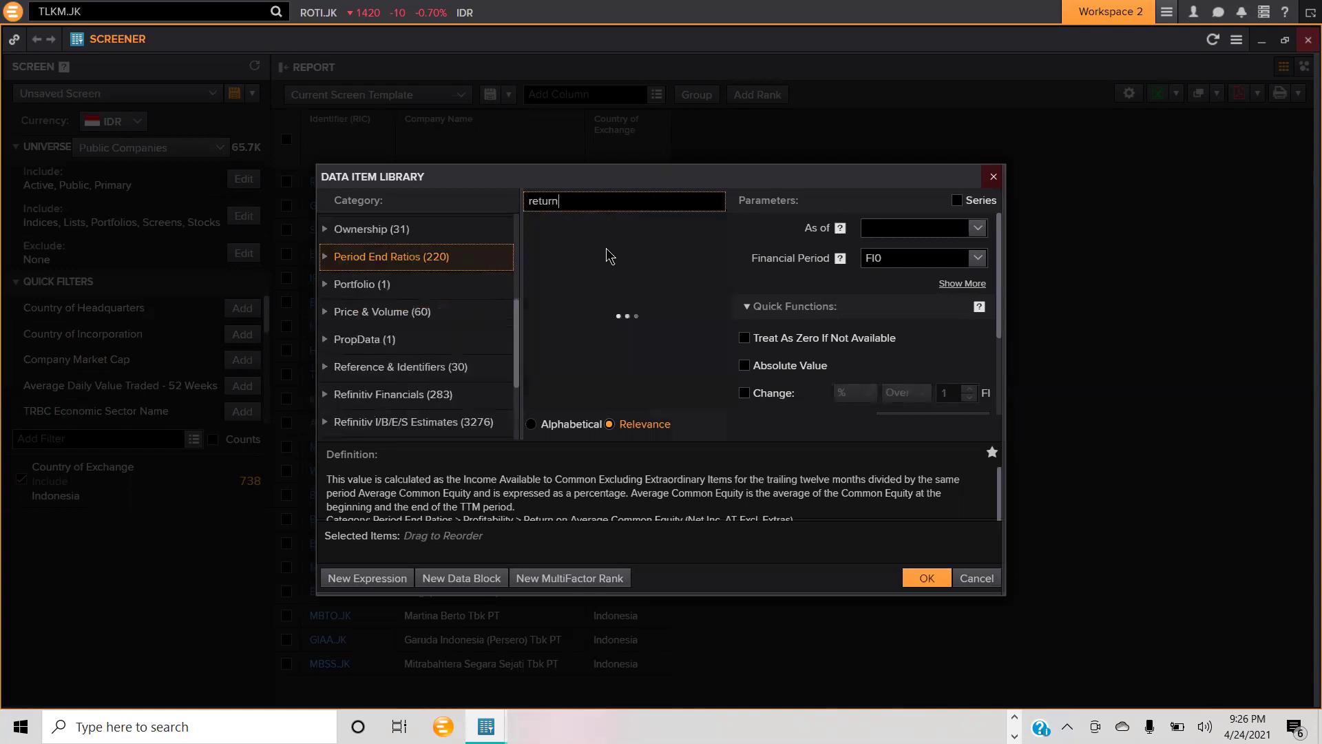
pyautogui.write('on ')
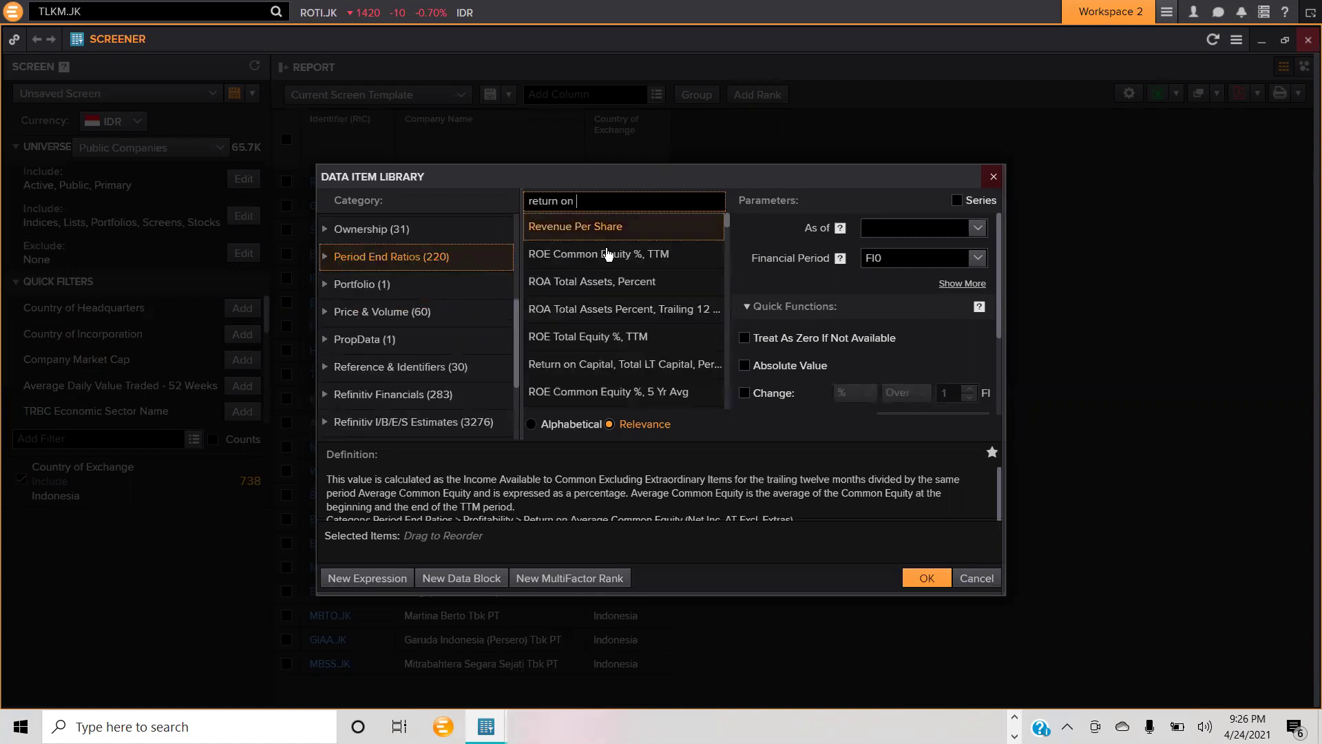
pyautogui.write('e')
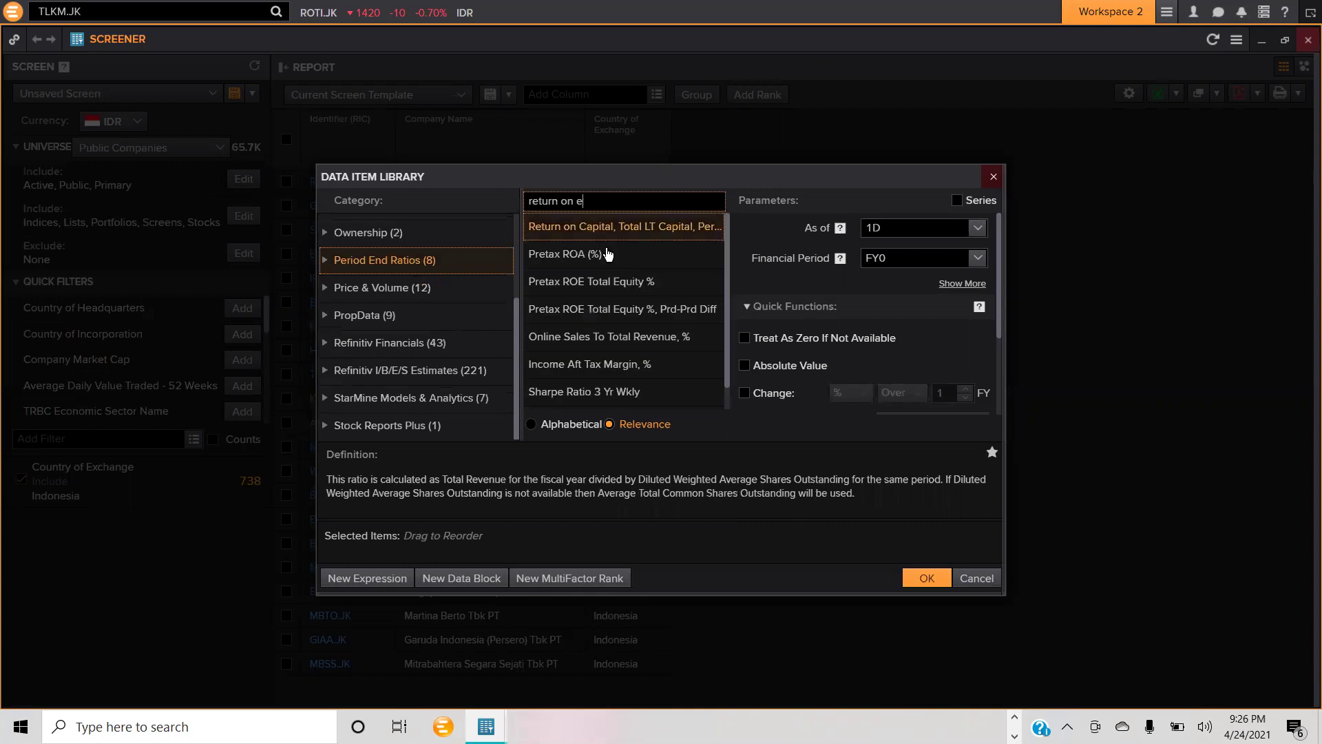
pyautogui.write('qui')
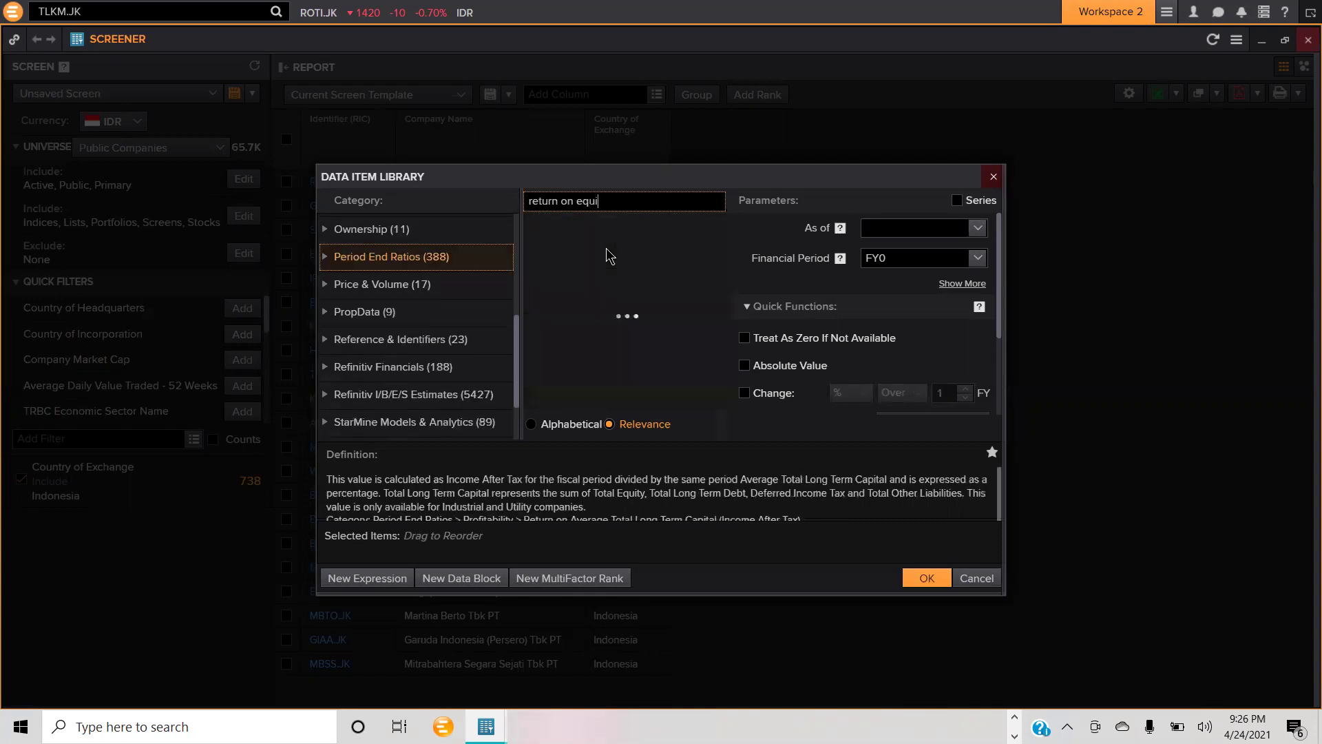
pyautogui.write('ty')
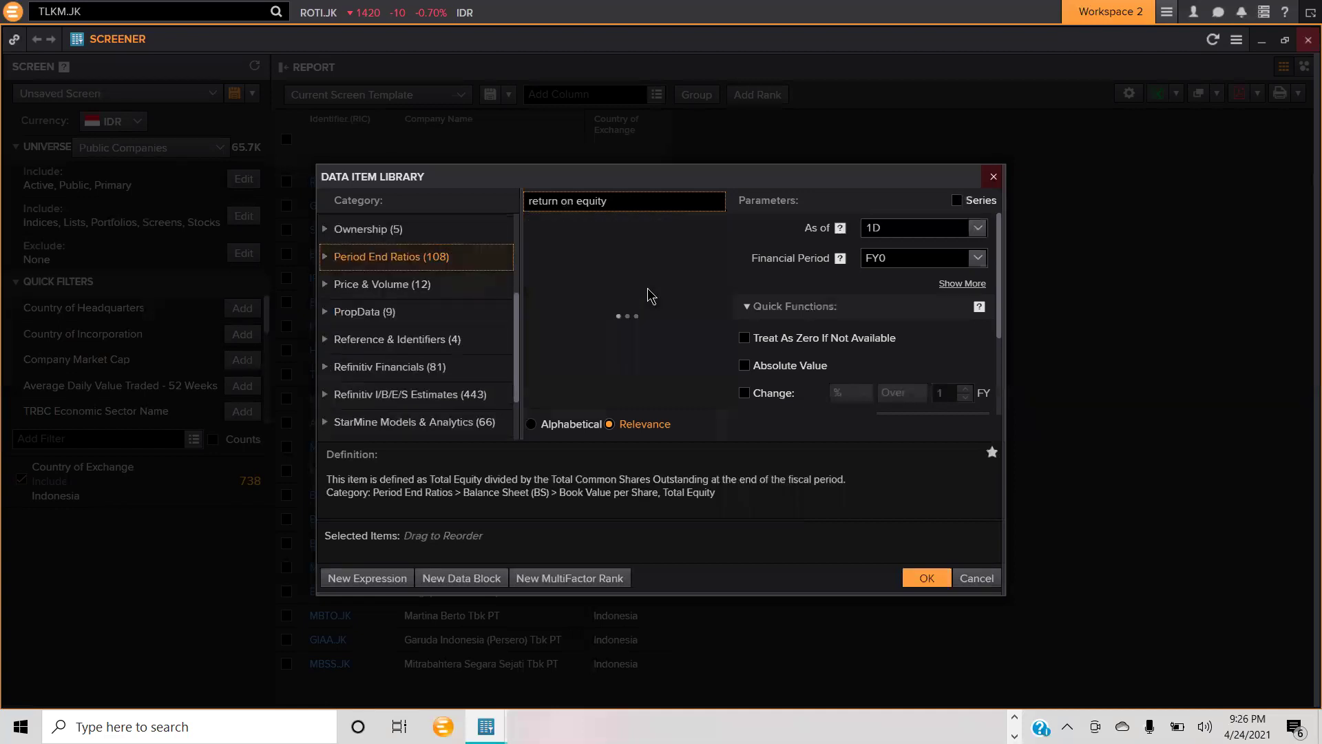
pyautogui.scroll(-5, 644, 292)
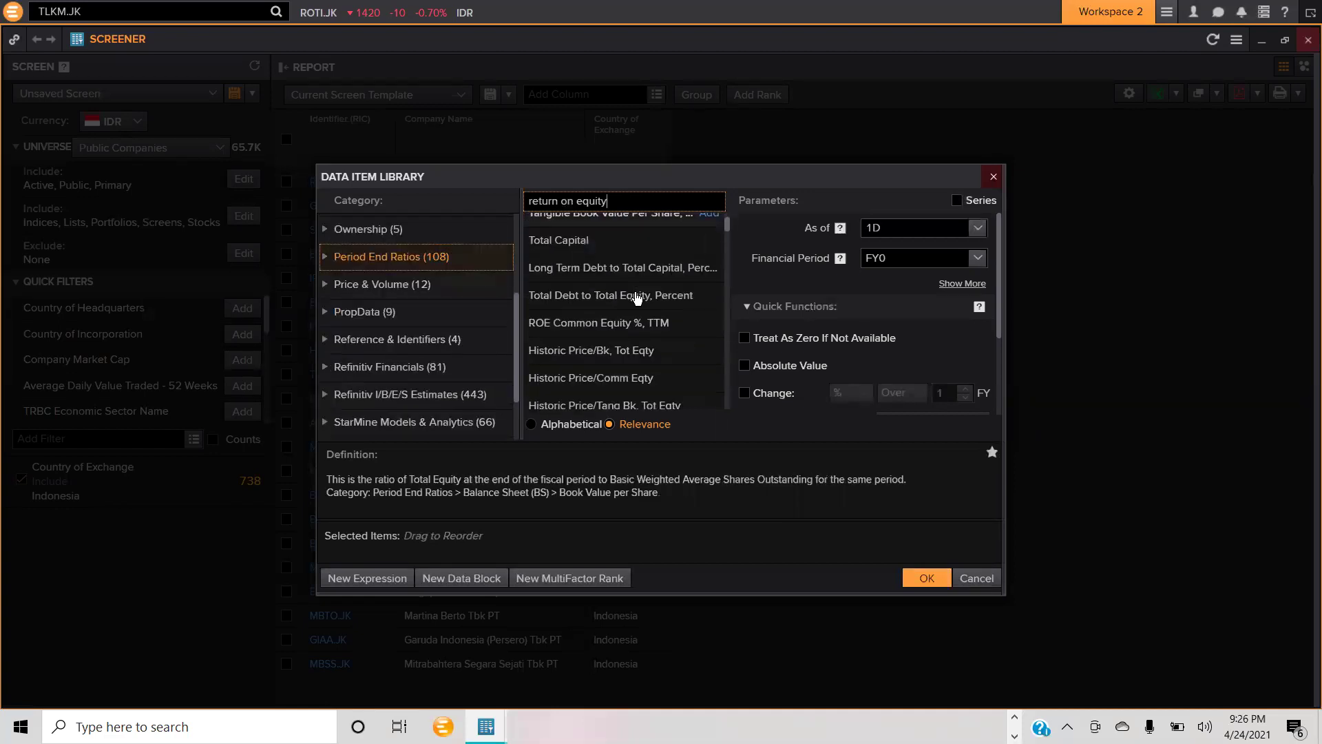
pyautogui.scroll(-10, 637, 299)
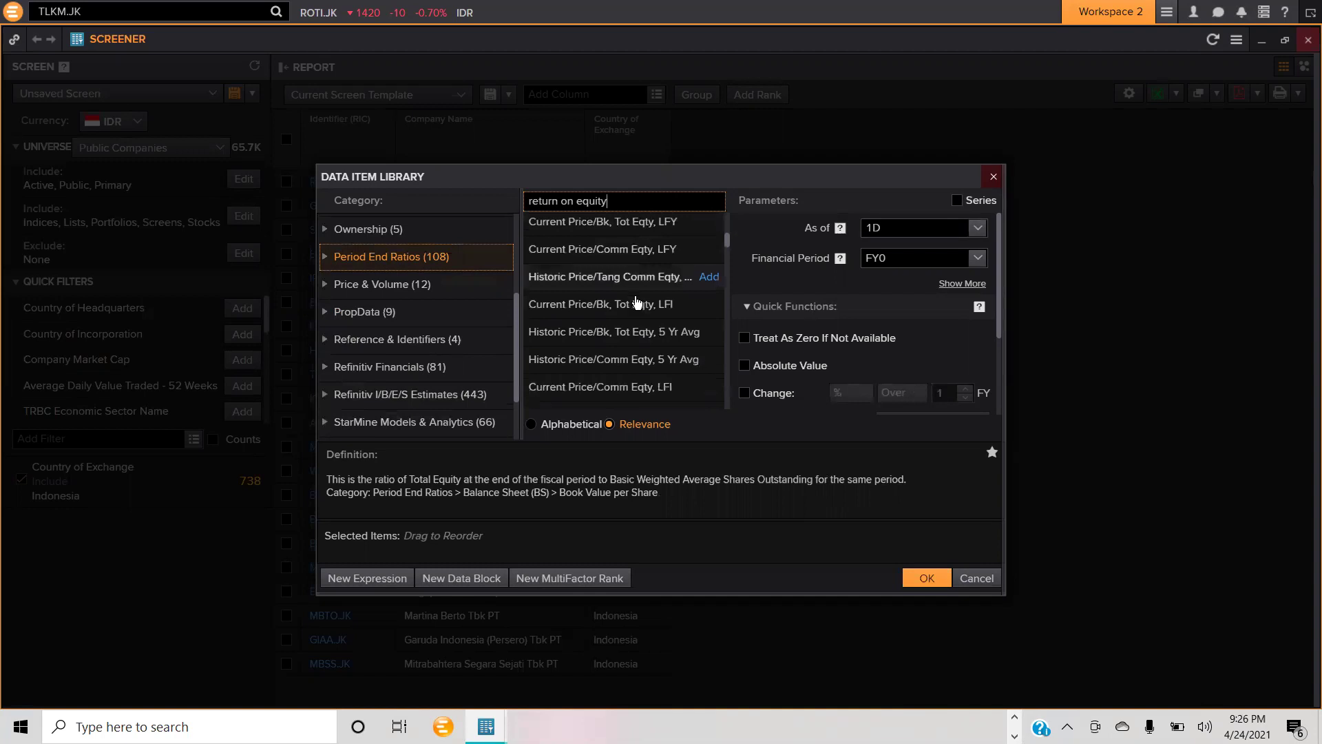
pyautogui.scroll(-5, 637, 302)
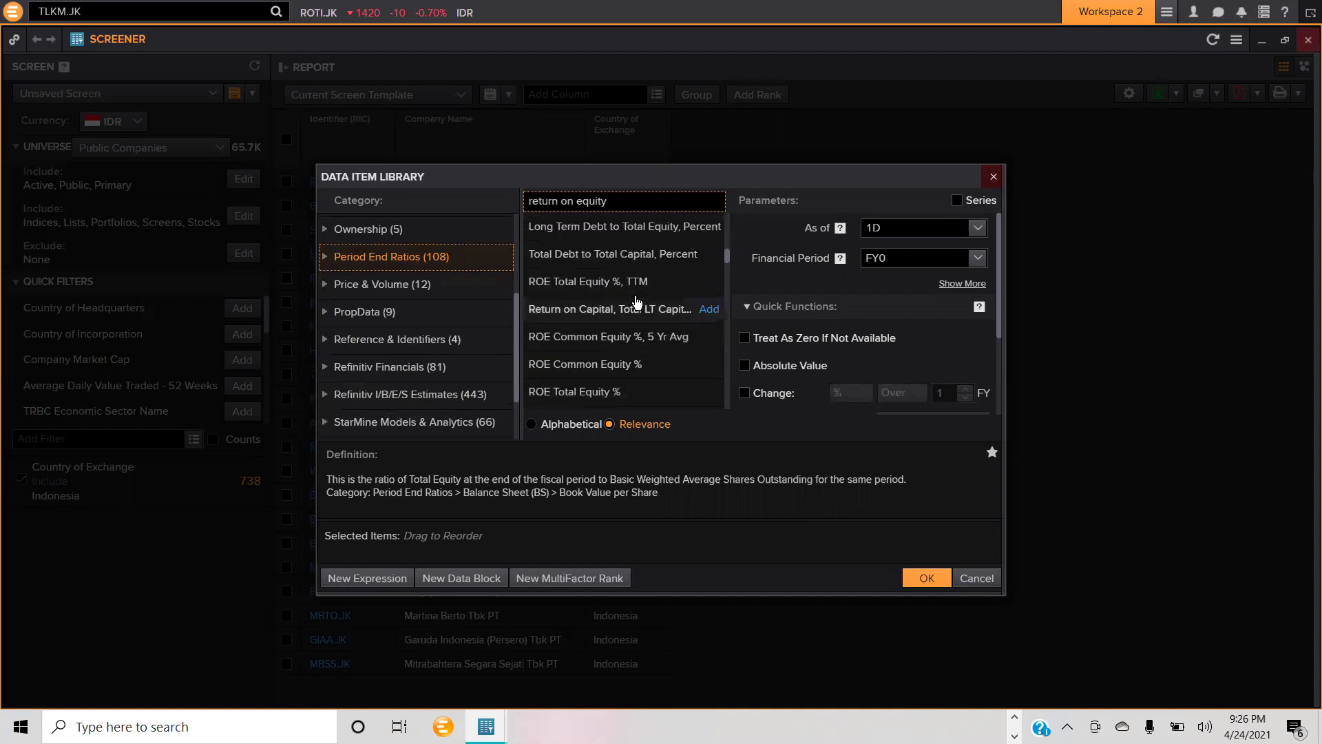
pyautogui.scroll(-1, 640, 334)
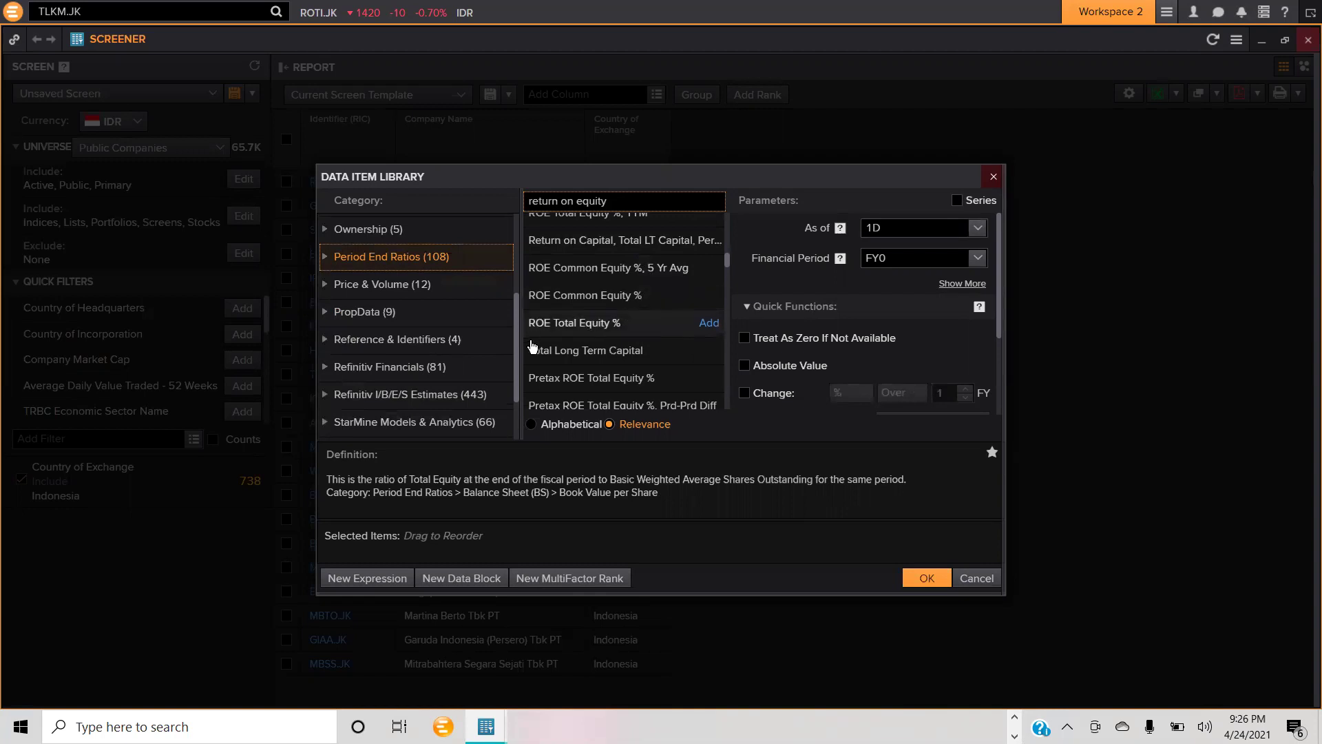
pyautogui.click(582, 331)
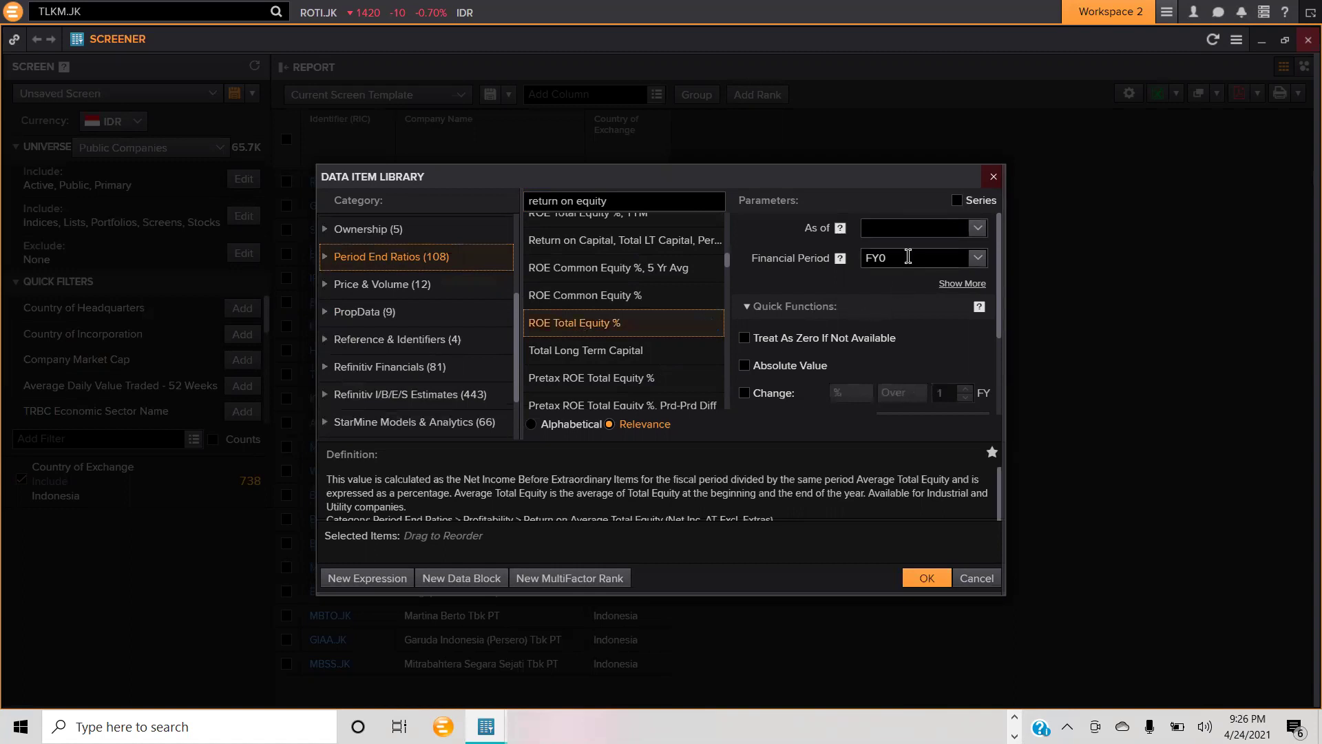
# Step: Make ROE Total Equity % a series covering the last 20 fiscal years (FY) and add it to the selected items
pyautogui.click(958, 200)
pyautogui.click(814, 233)
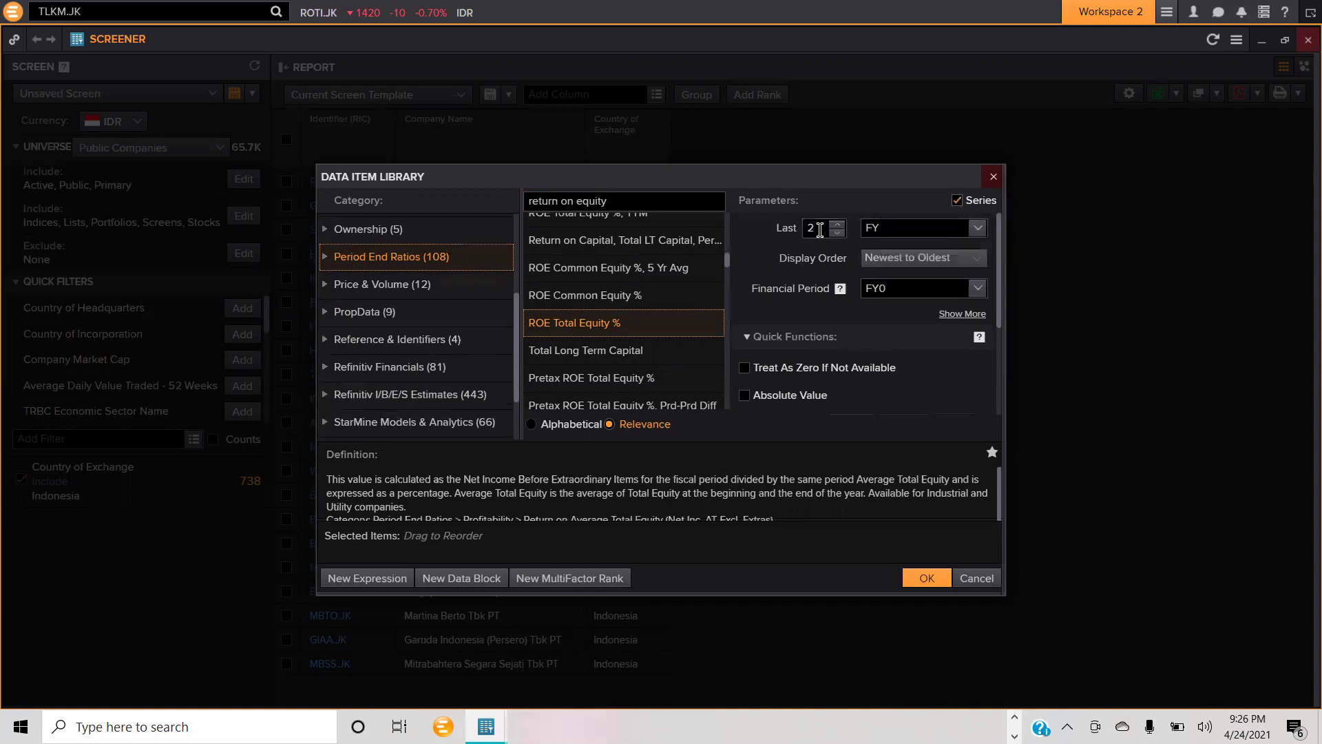
pyautogui.write('0')
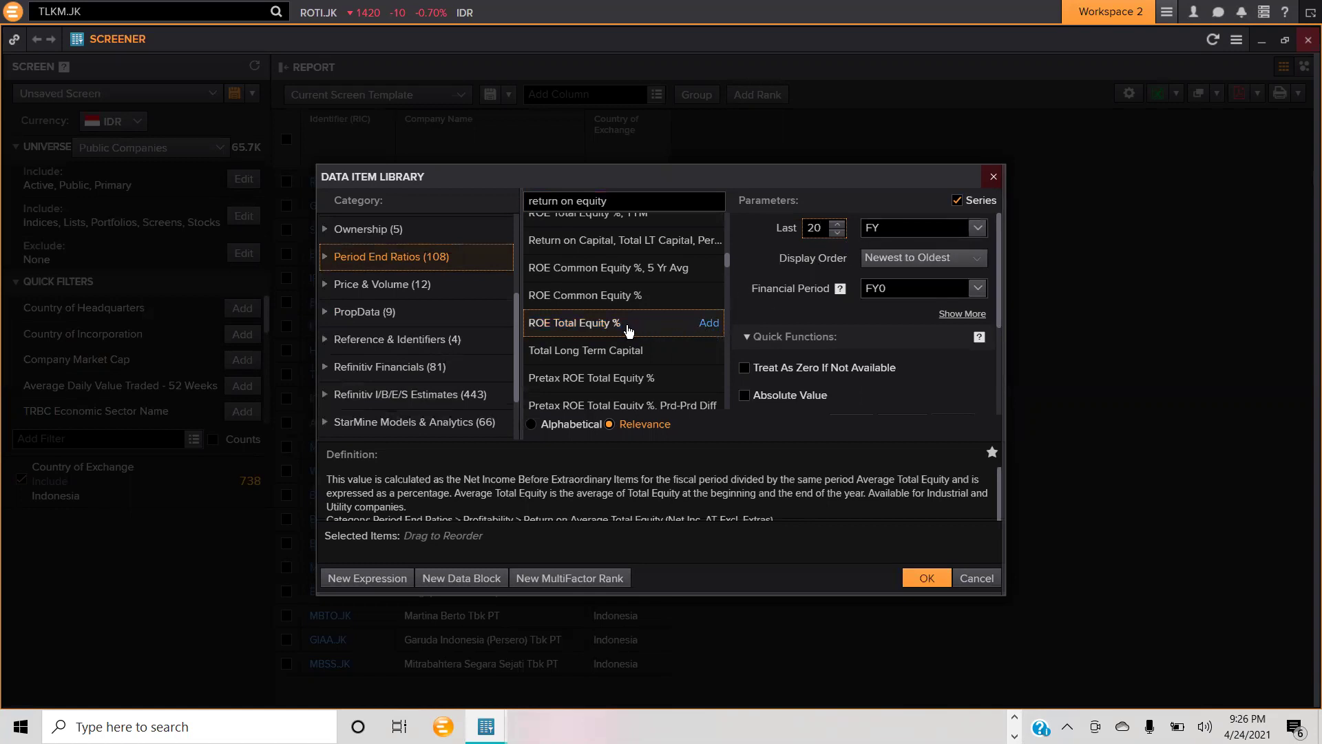
pyautogui.click(709, 324)
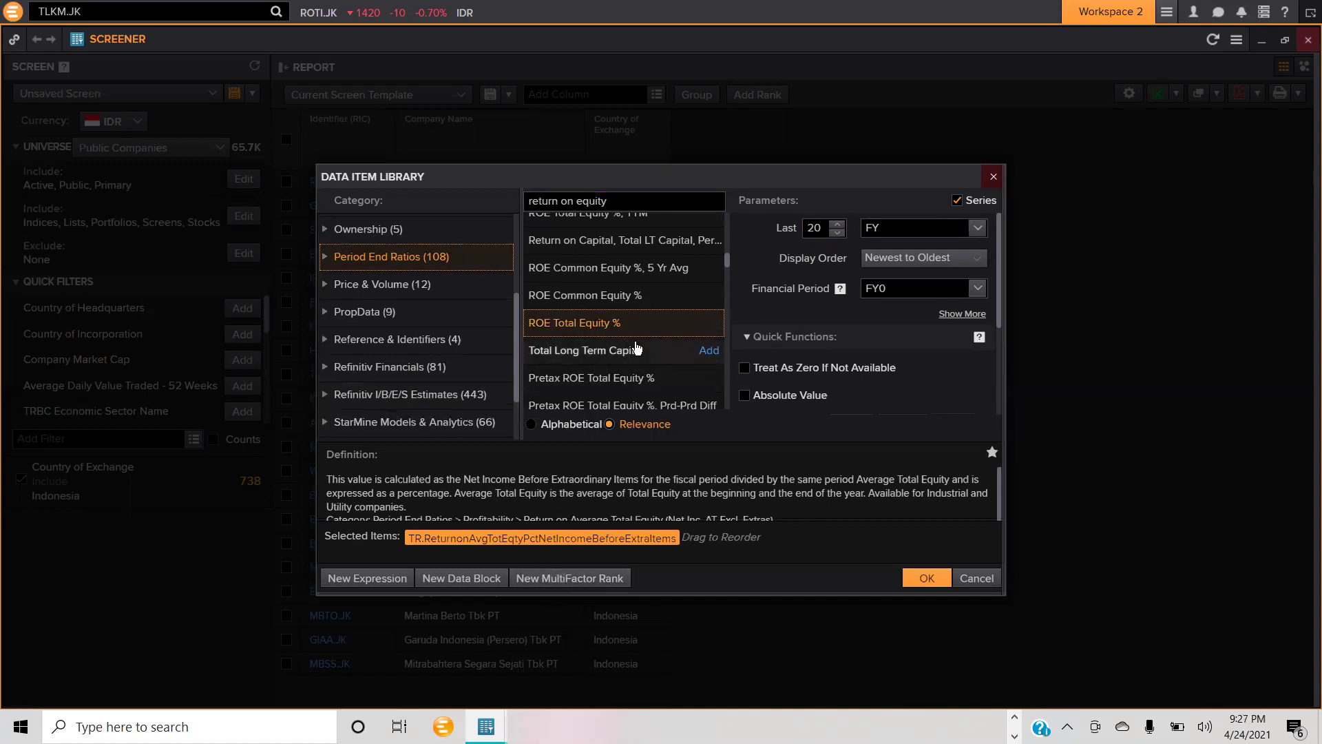
pyautogui.scroll(-1, 646, 348)
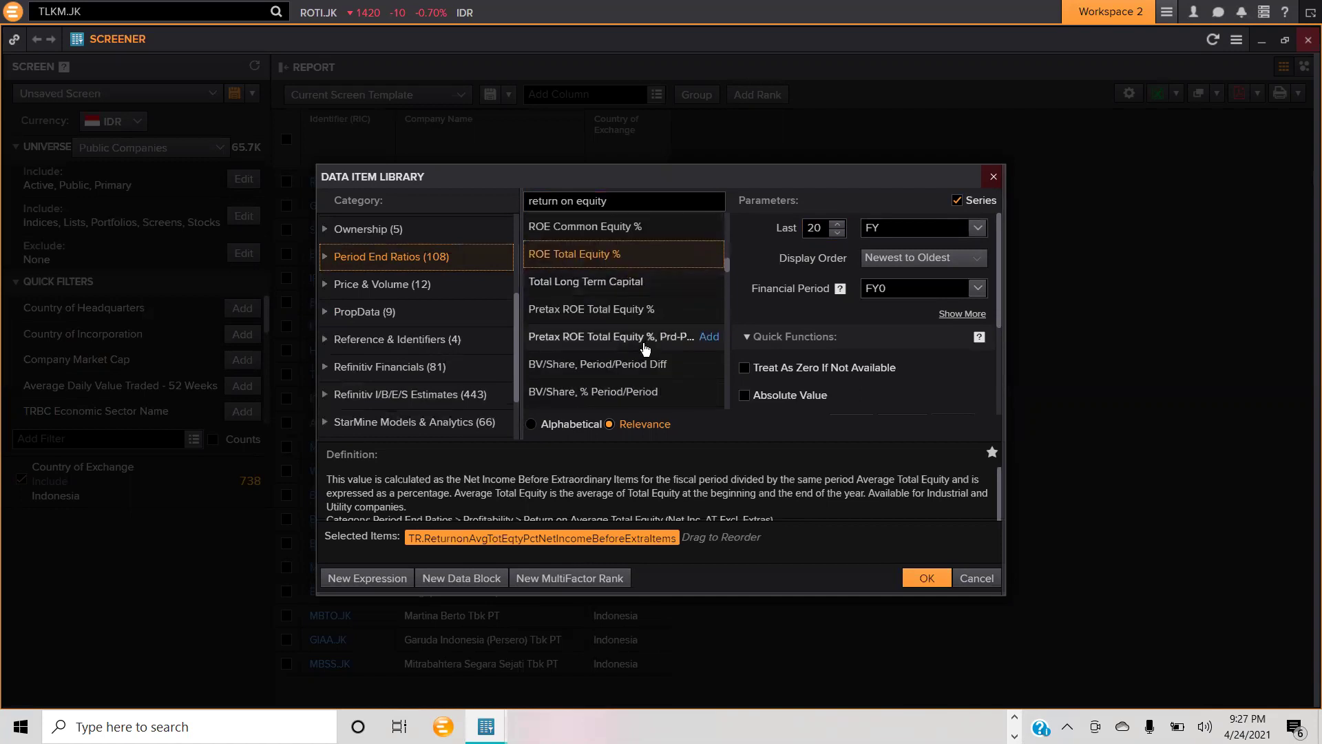
# Step: Search the data items for "debt to equity" and select Total Debt to Total Equity, Percent under Period End Ratios
pyautogui.scroll(-2, 645, 347)
pyautogui.scroll(4, 645, 347)
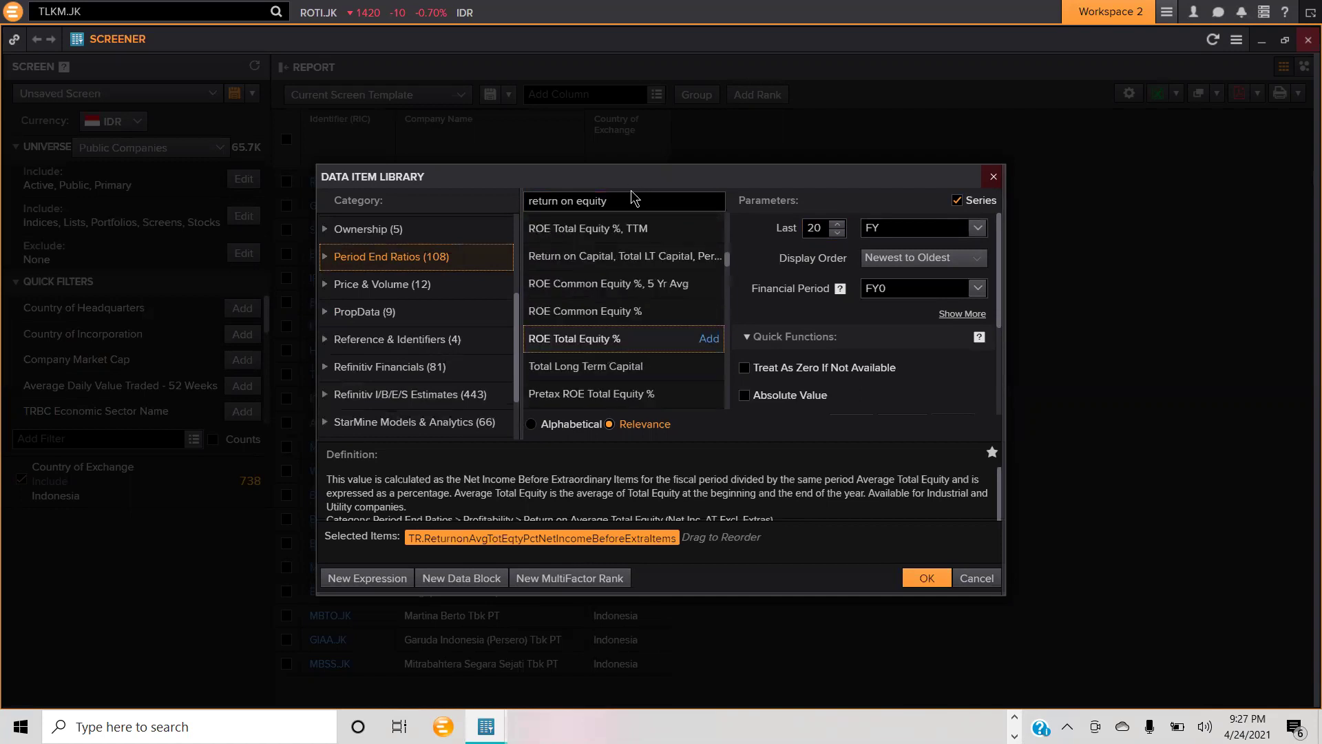
pyautogui.tripleClick(533, 202)
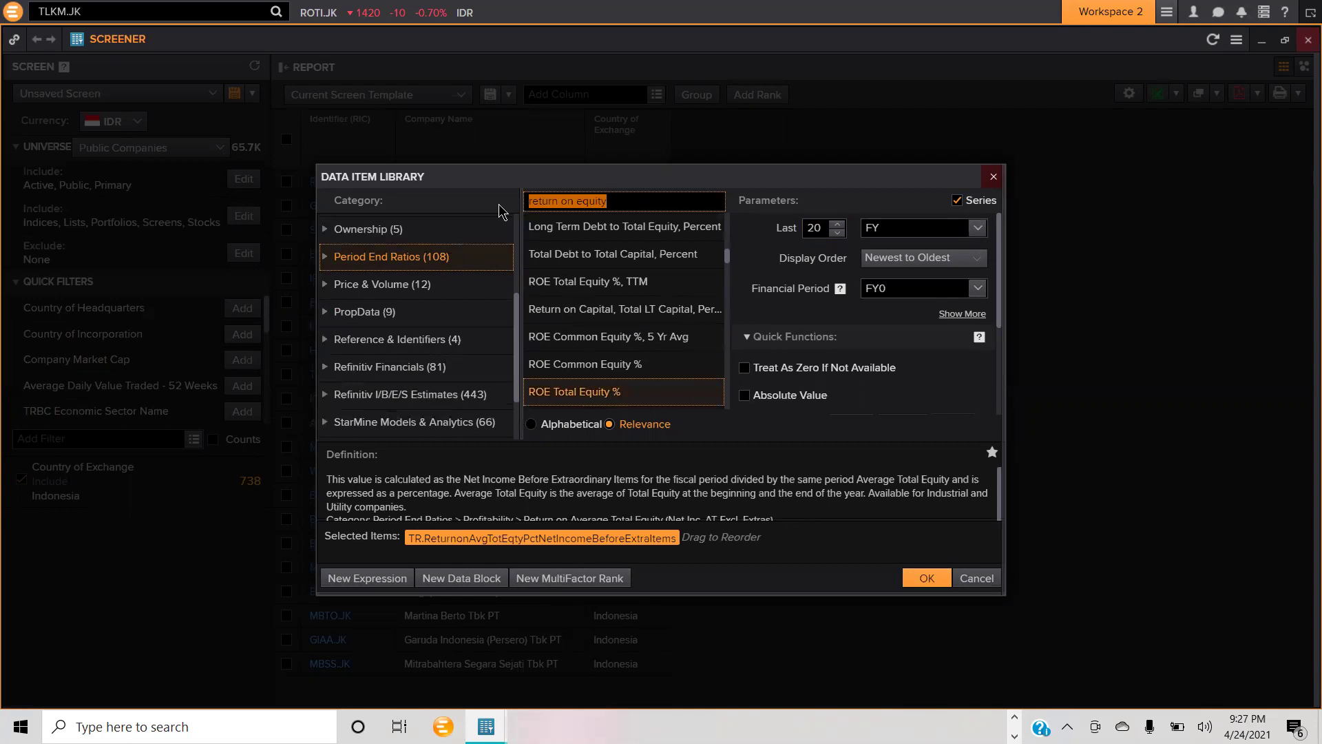
pyautogui.write('de')
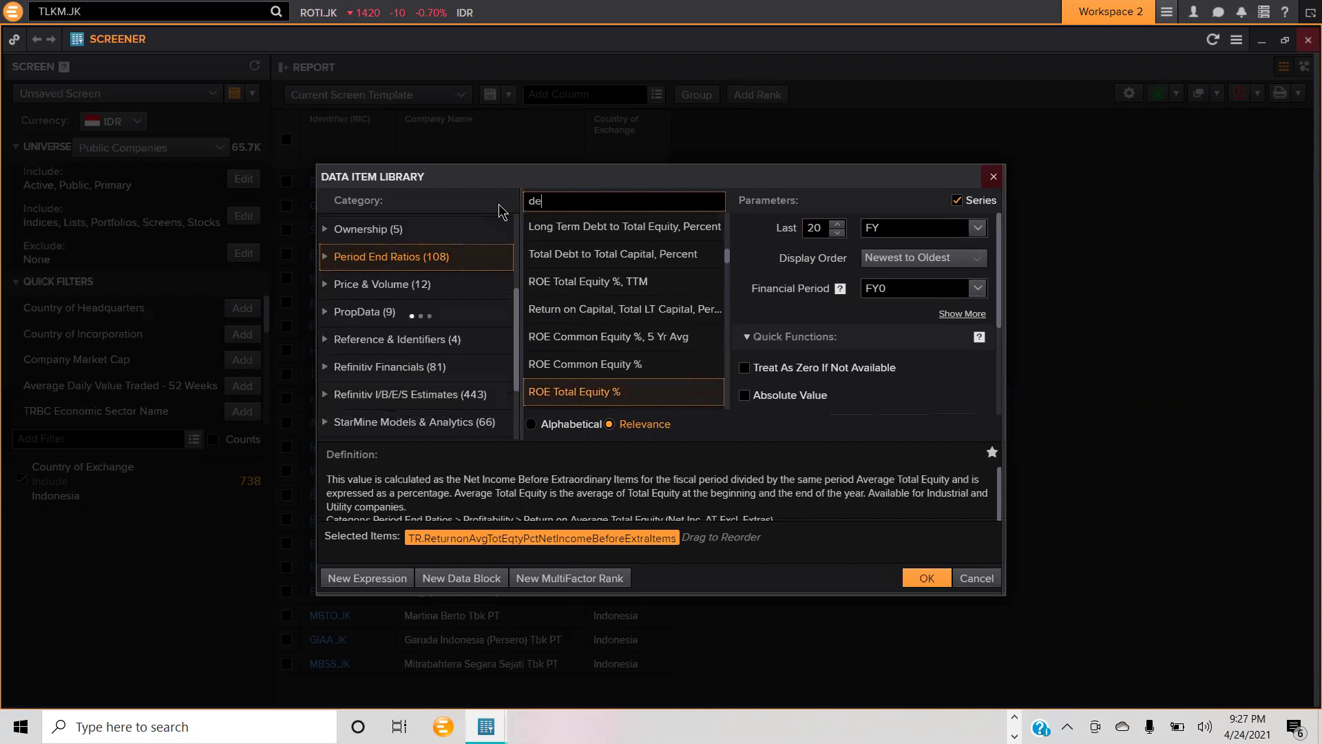
pyautogui.write('bt ')
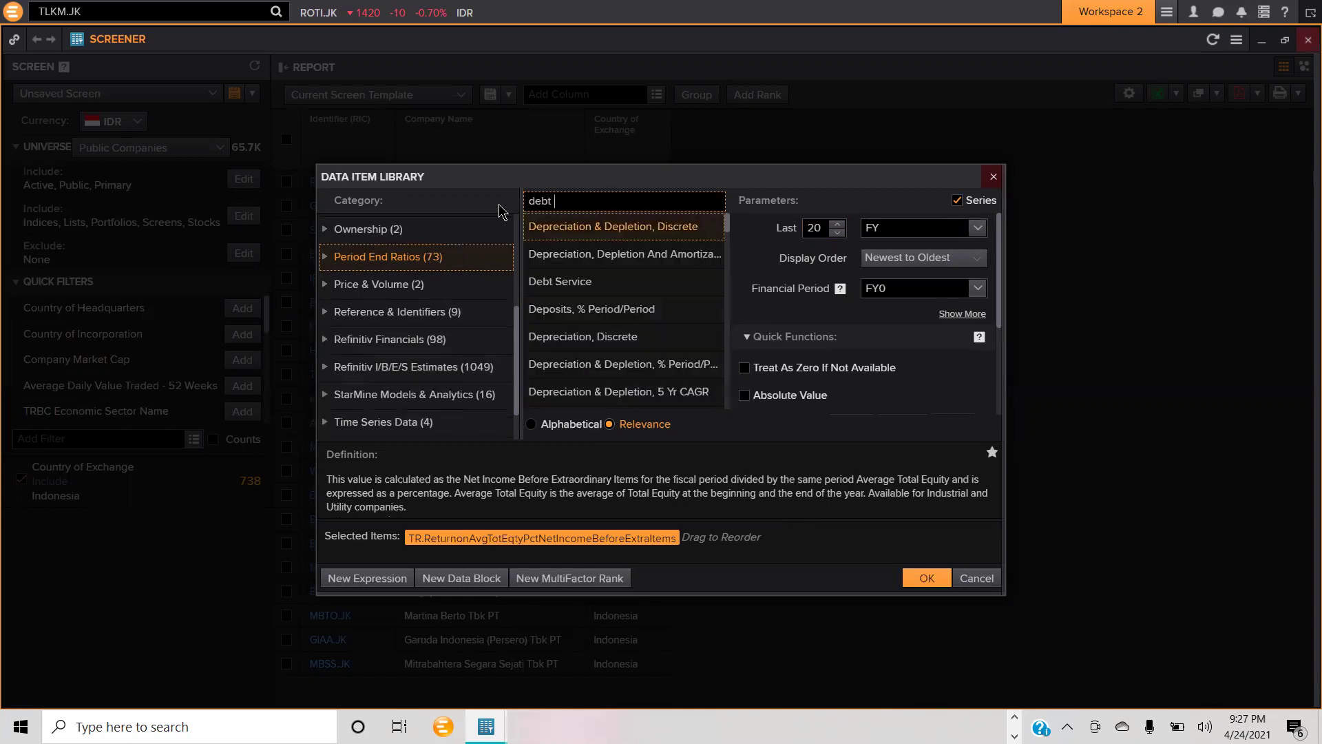
pyautogui.write('to equi')
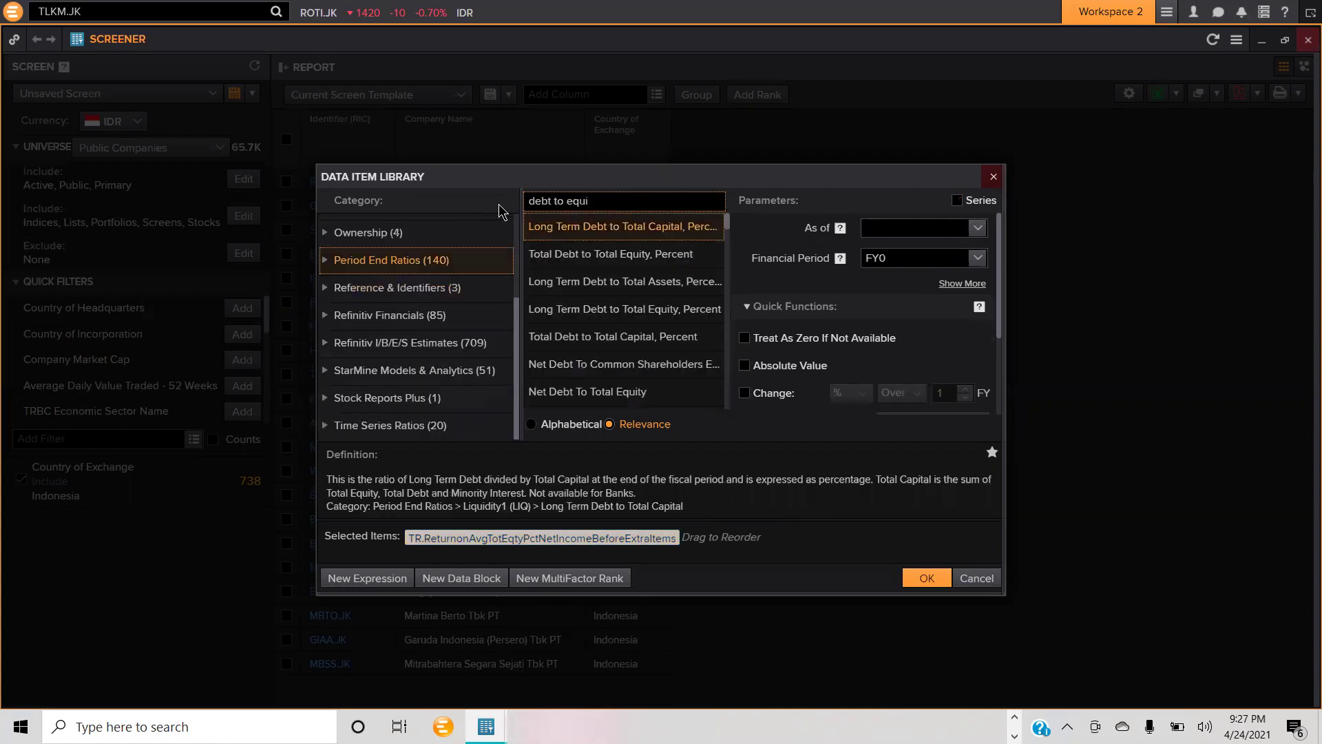
pyautogui.moveTo(564, 335)
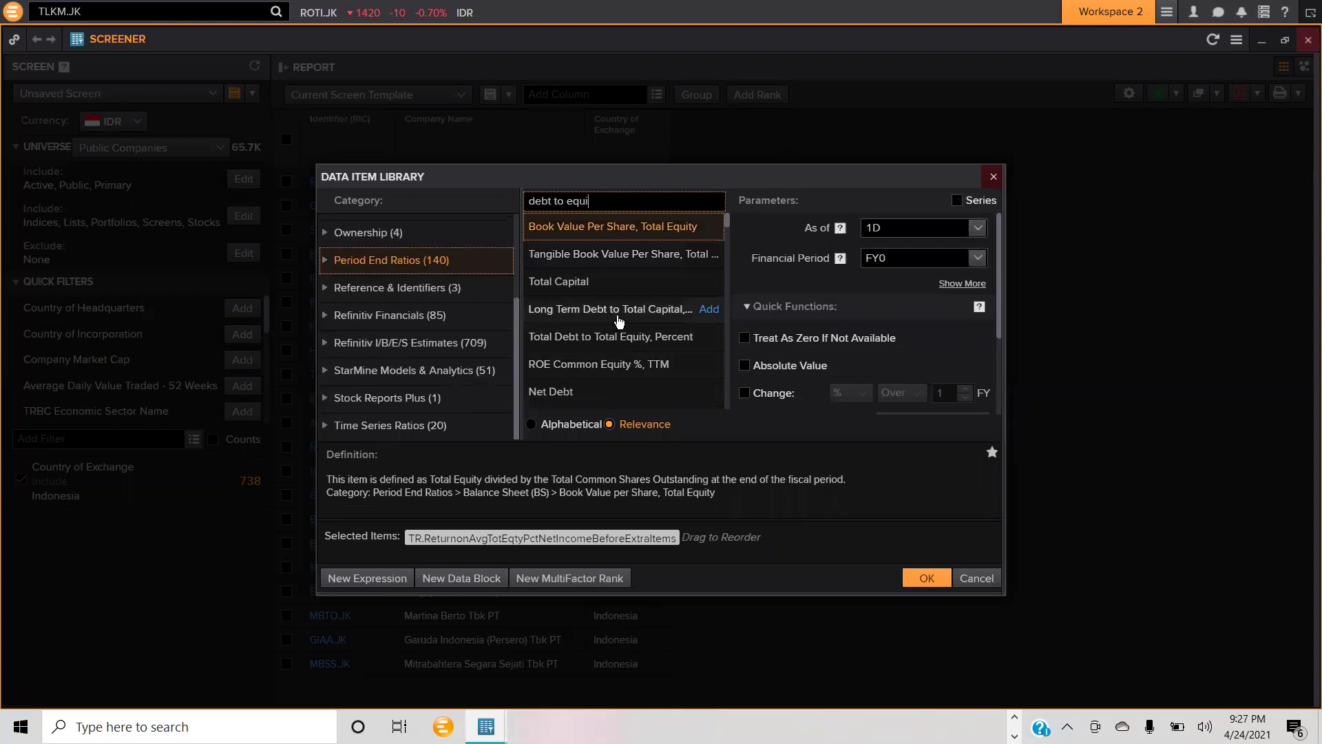
pyautogui.scroll(-1, 619, 322)
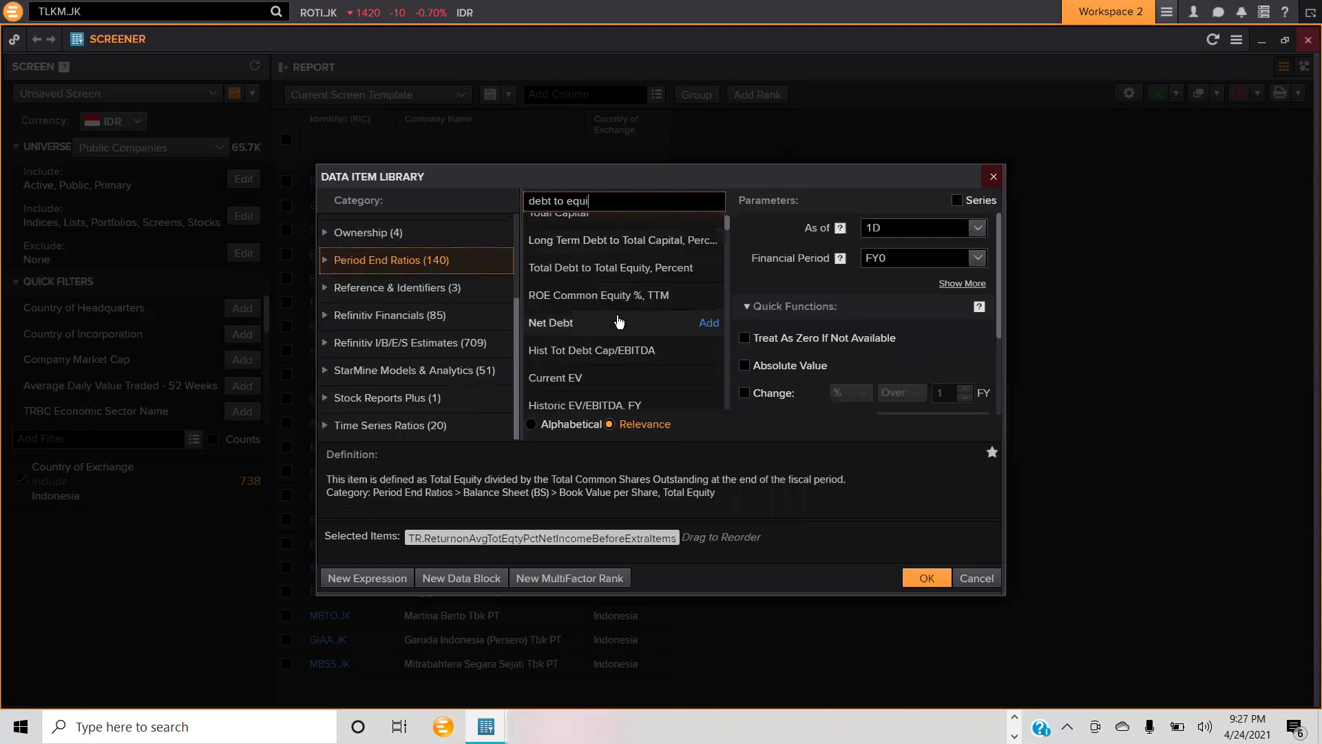
pyautogui.scroll(1, 619, 321)
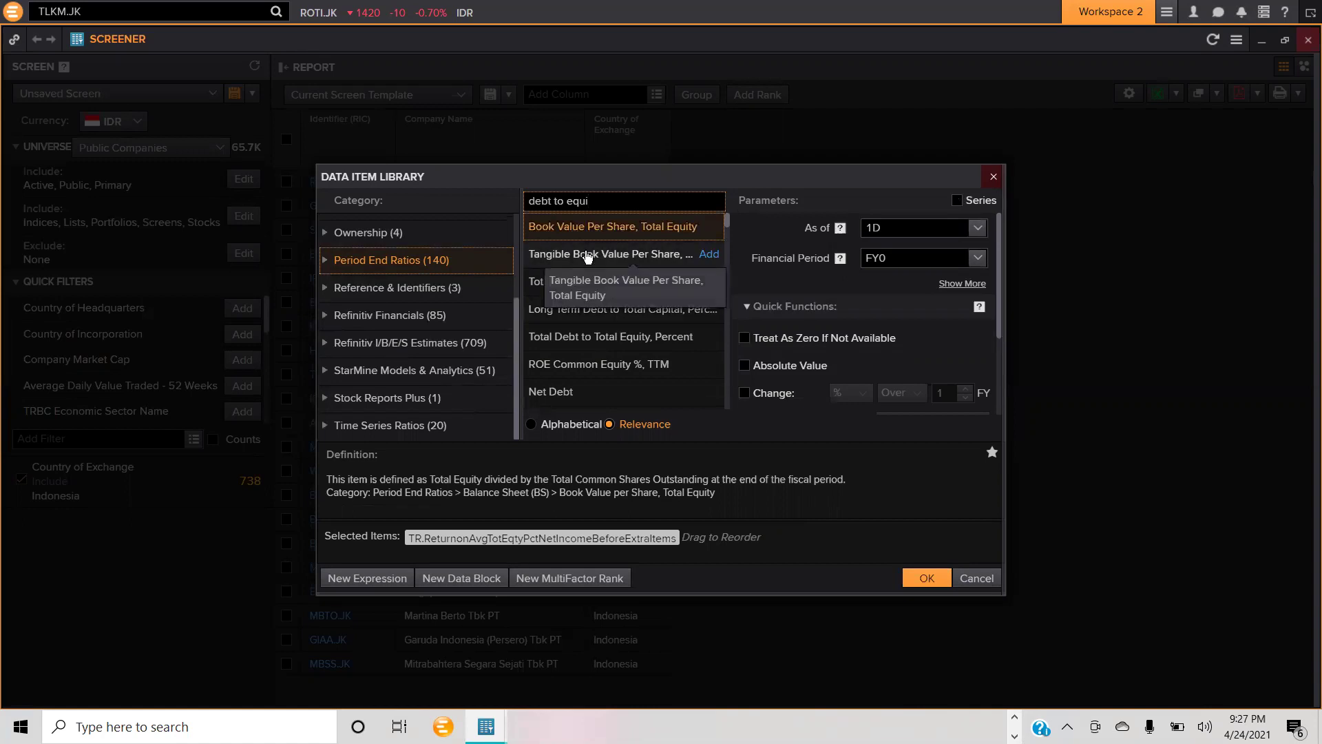
pyautogui.press('Return')
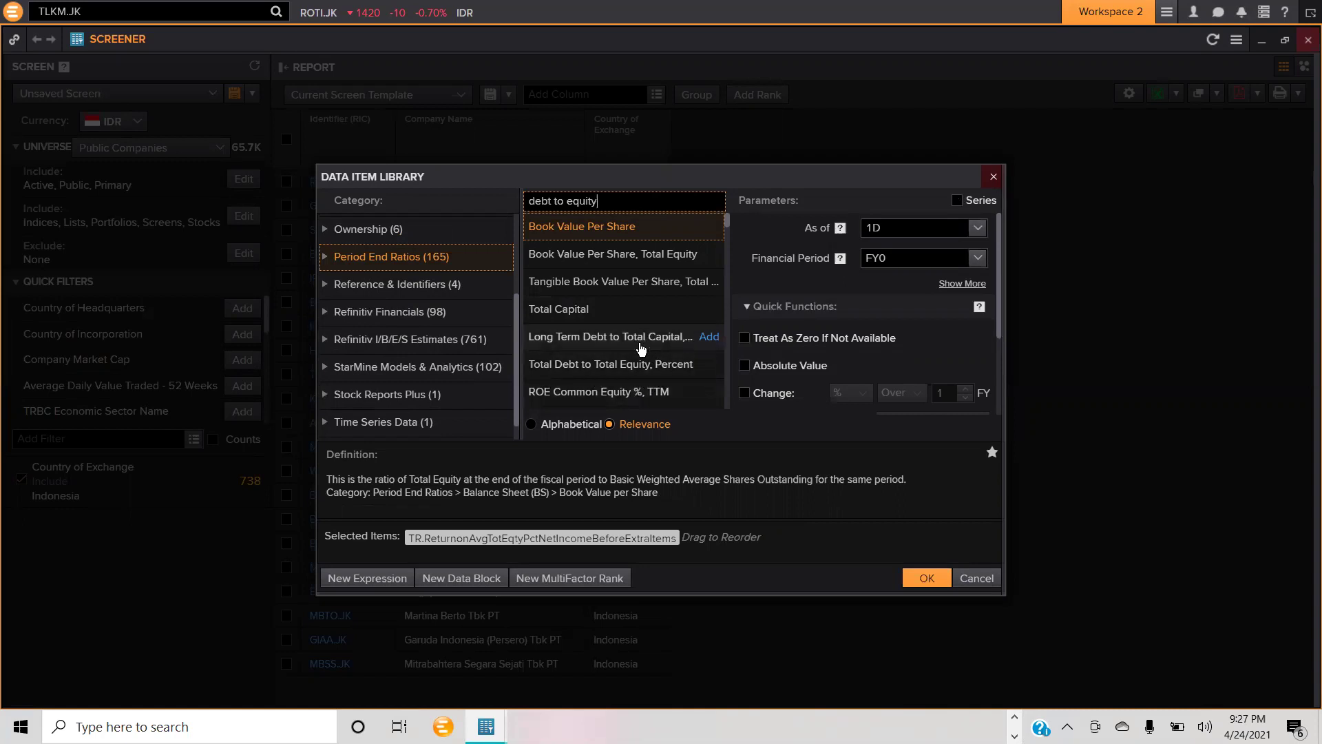
pyautogui.scroll(-3, 634, 363)
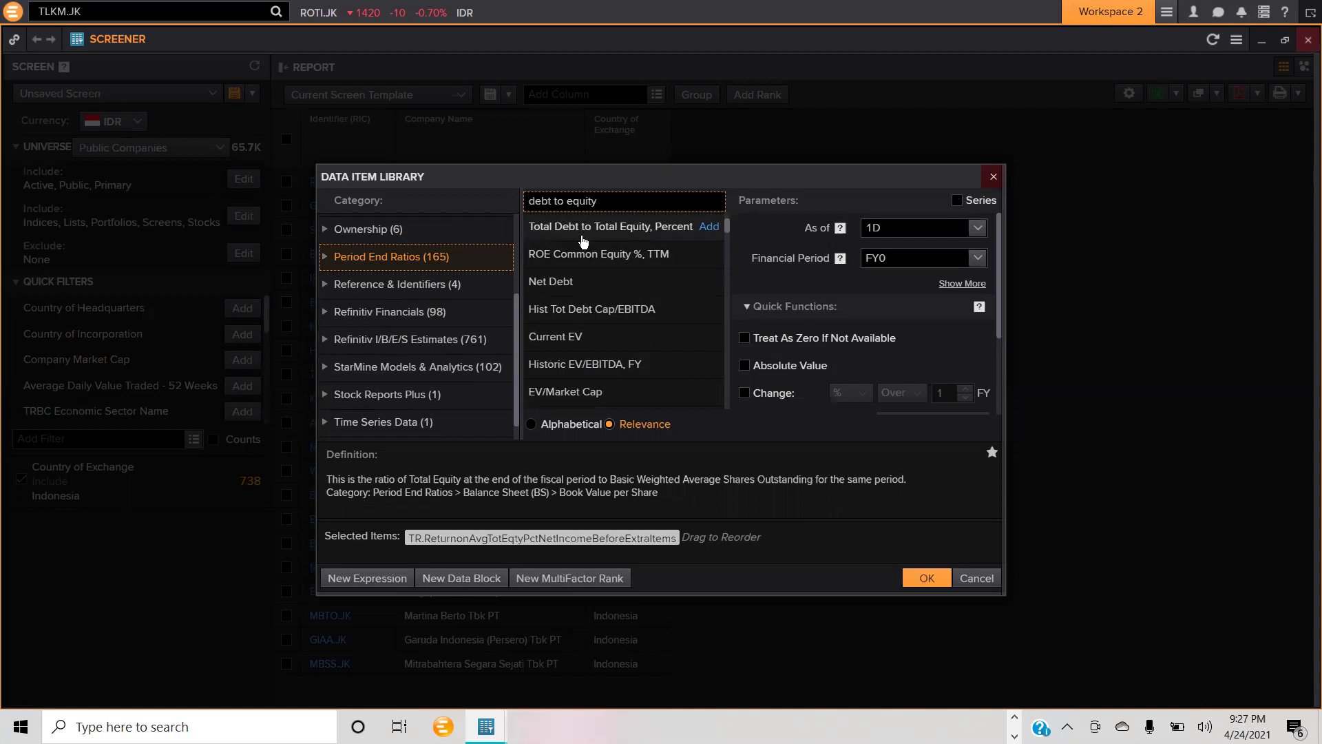
pyautogui.click(626, 232)
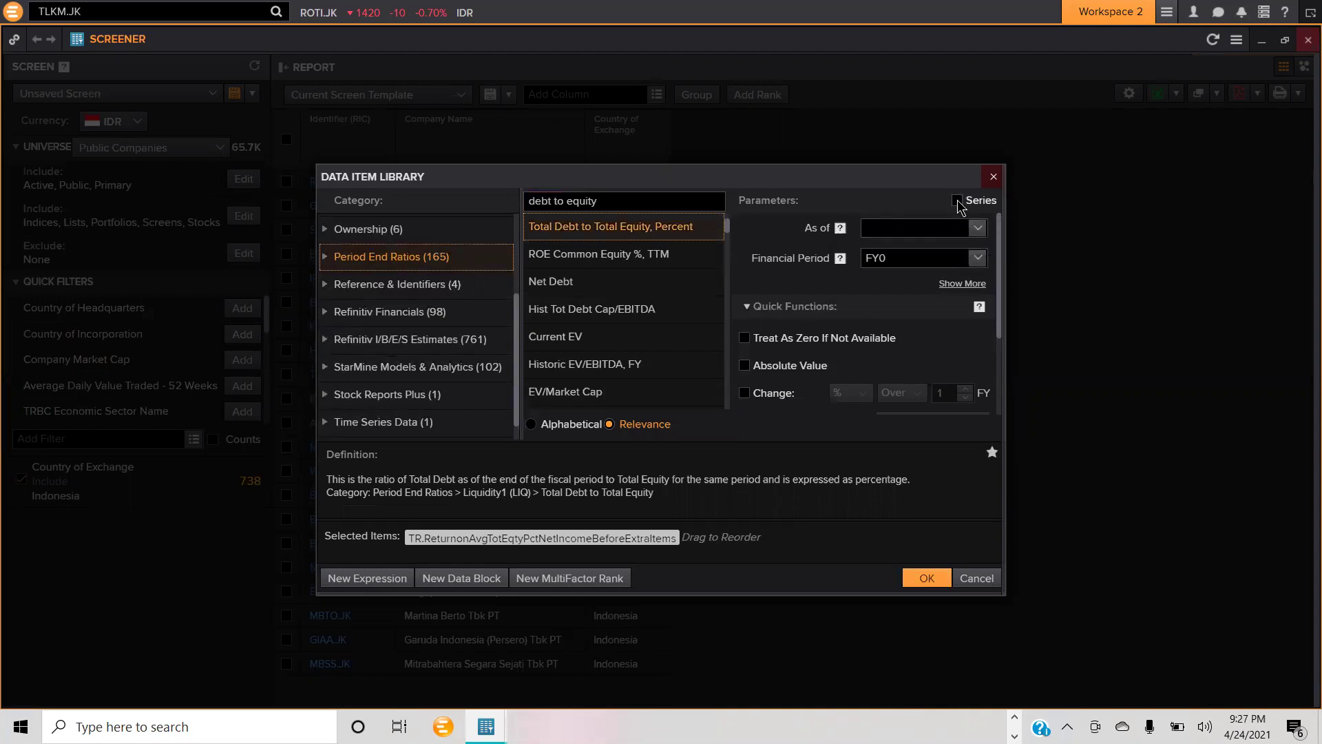
# Step: Make Total Debt to Total Equity, Percent a series of the last 20 fiscal years (FY) and apply the selected items to the report
pyautogui.click(976, 259)
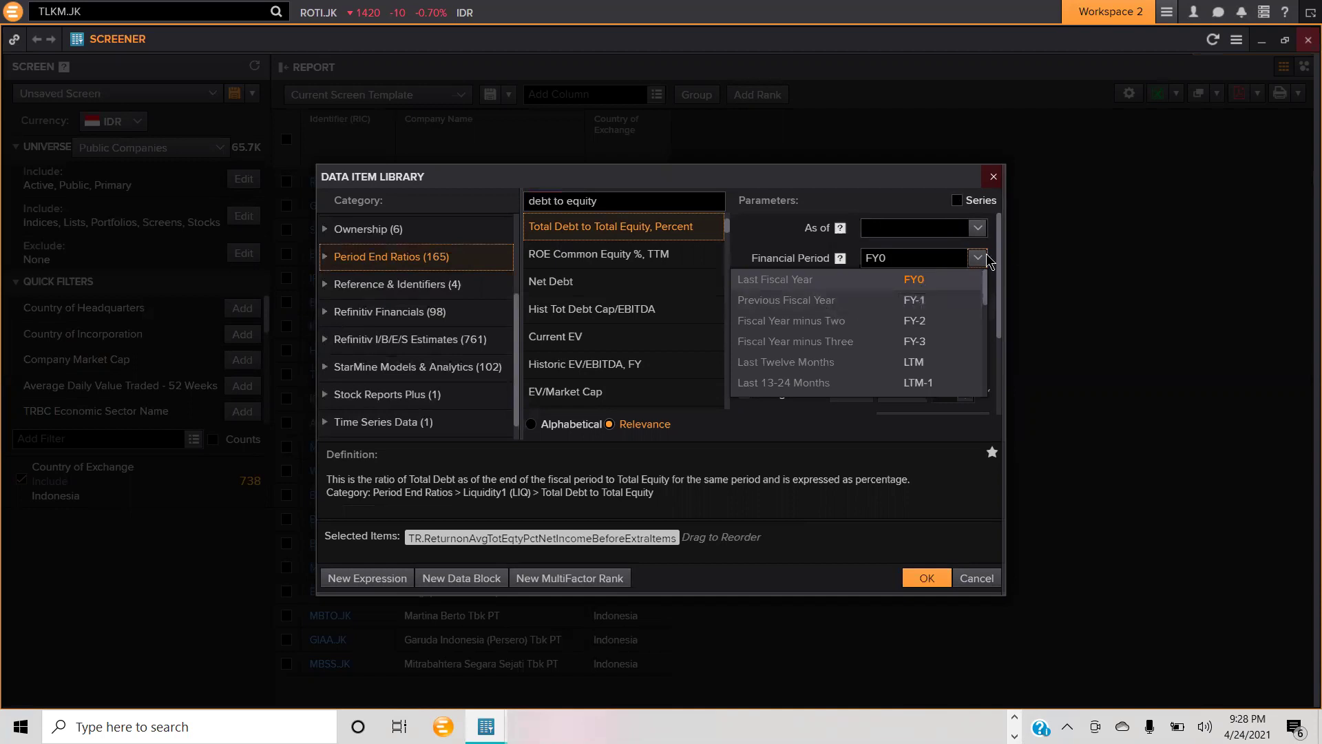
pyautogui.click(790, 236)
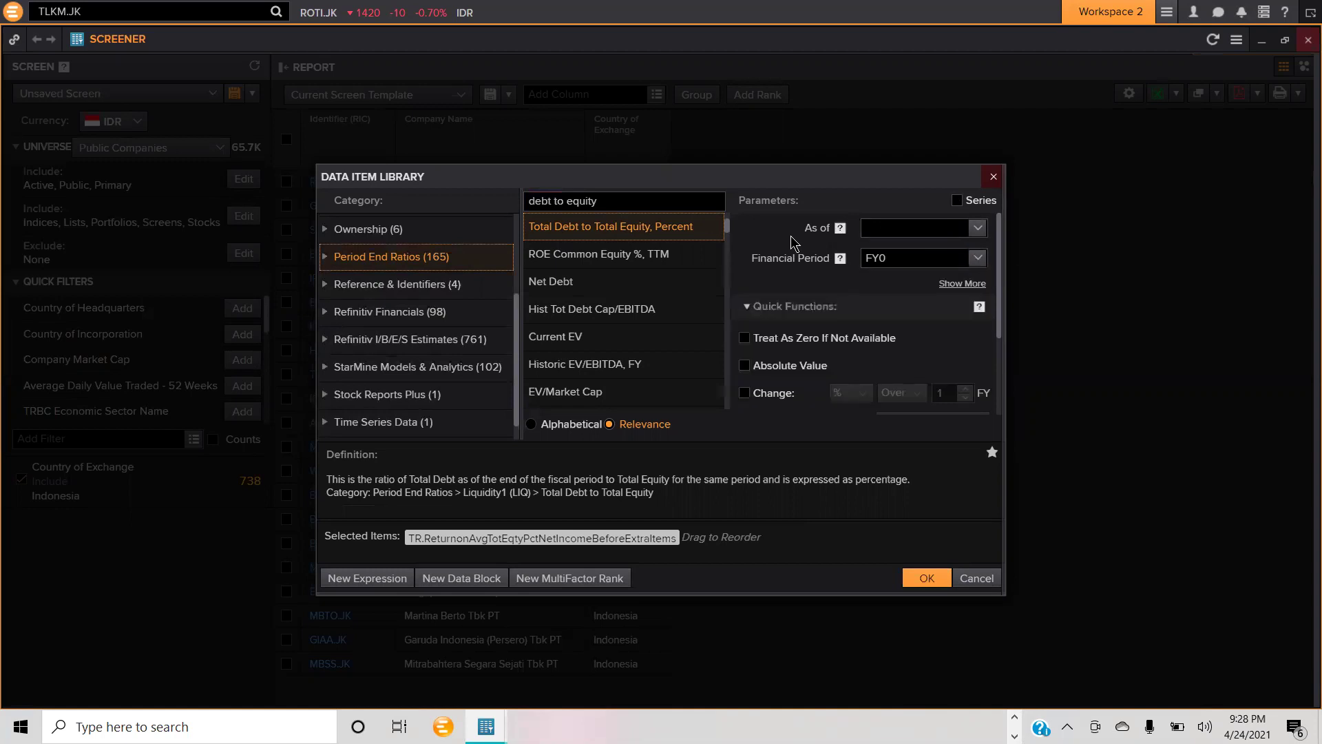
pyautogui.click(957, 200)
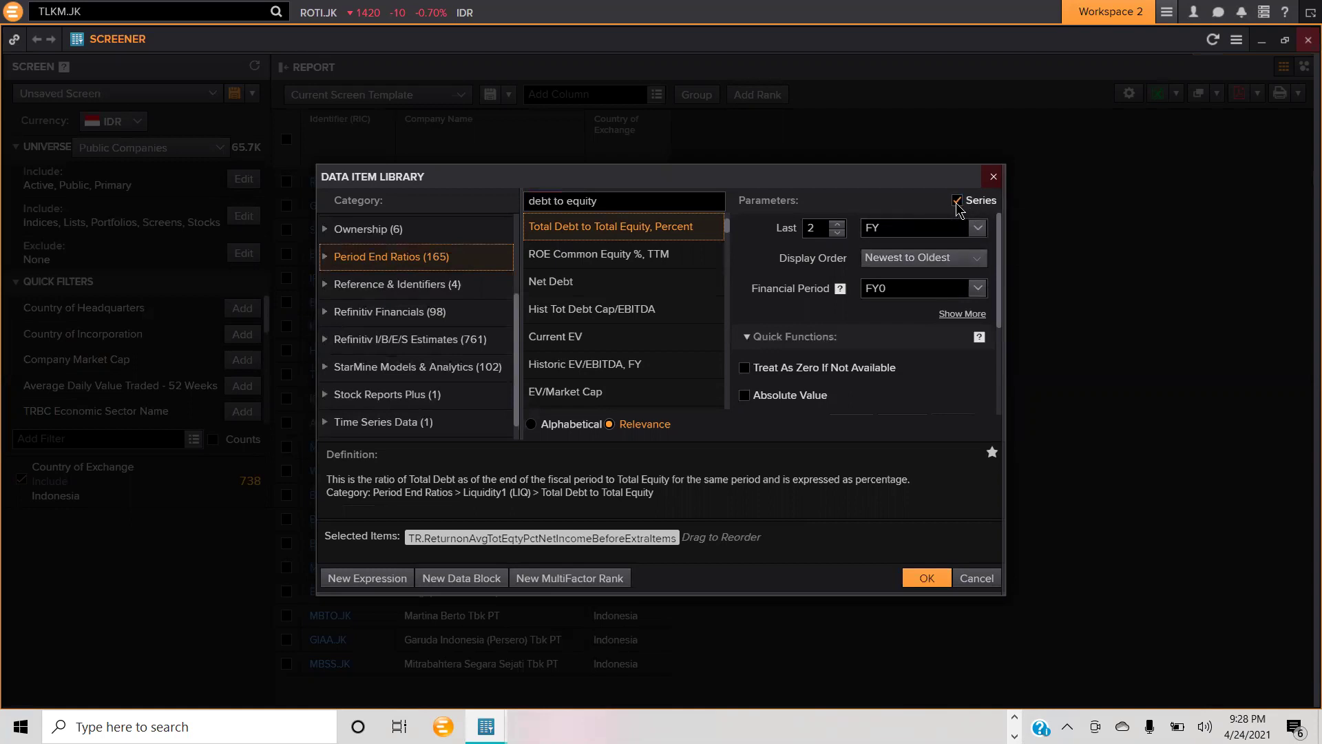
pyautogui.click(977, 234)
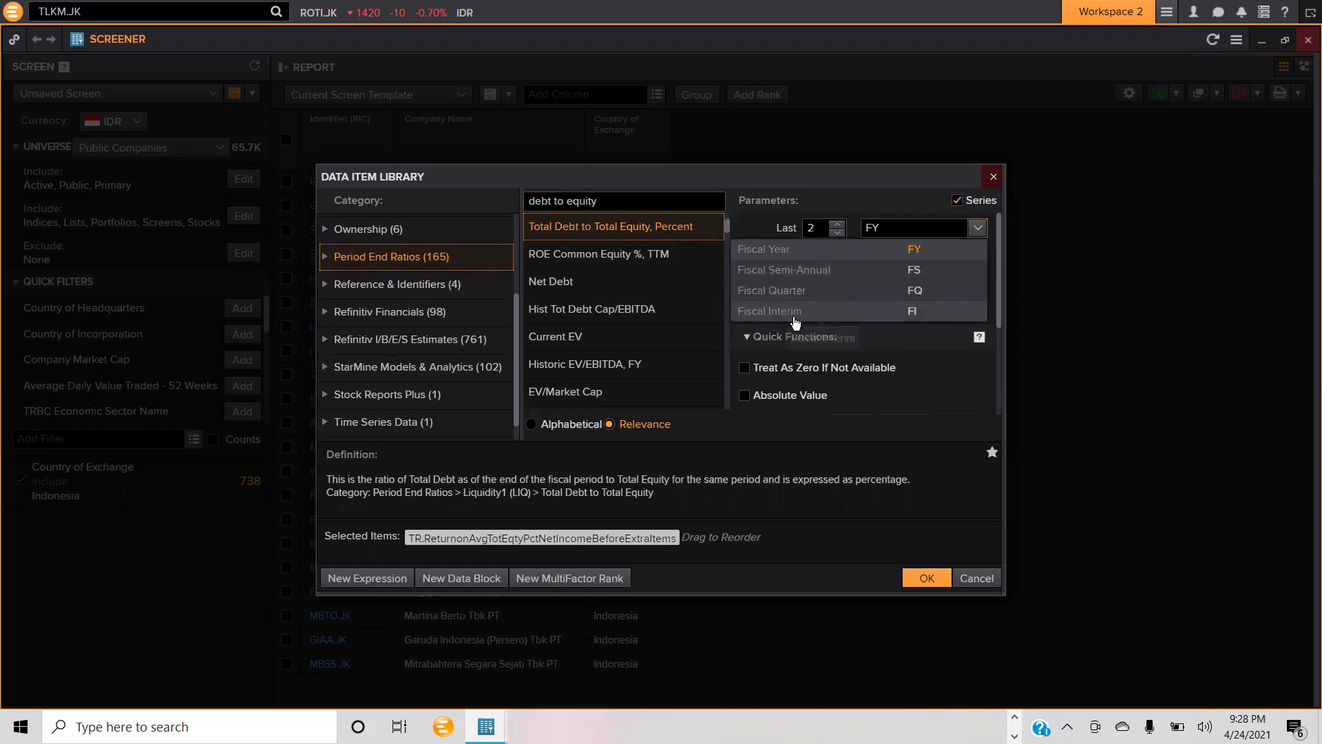
pyautogui.click(832, 202)
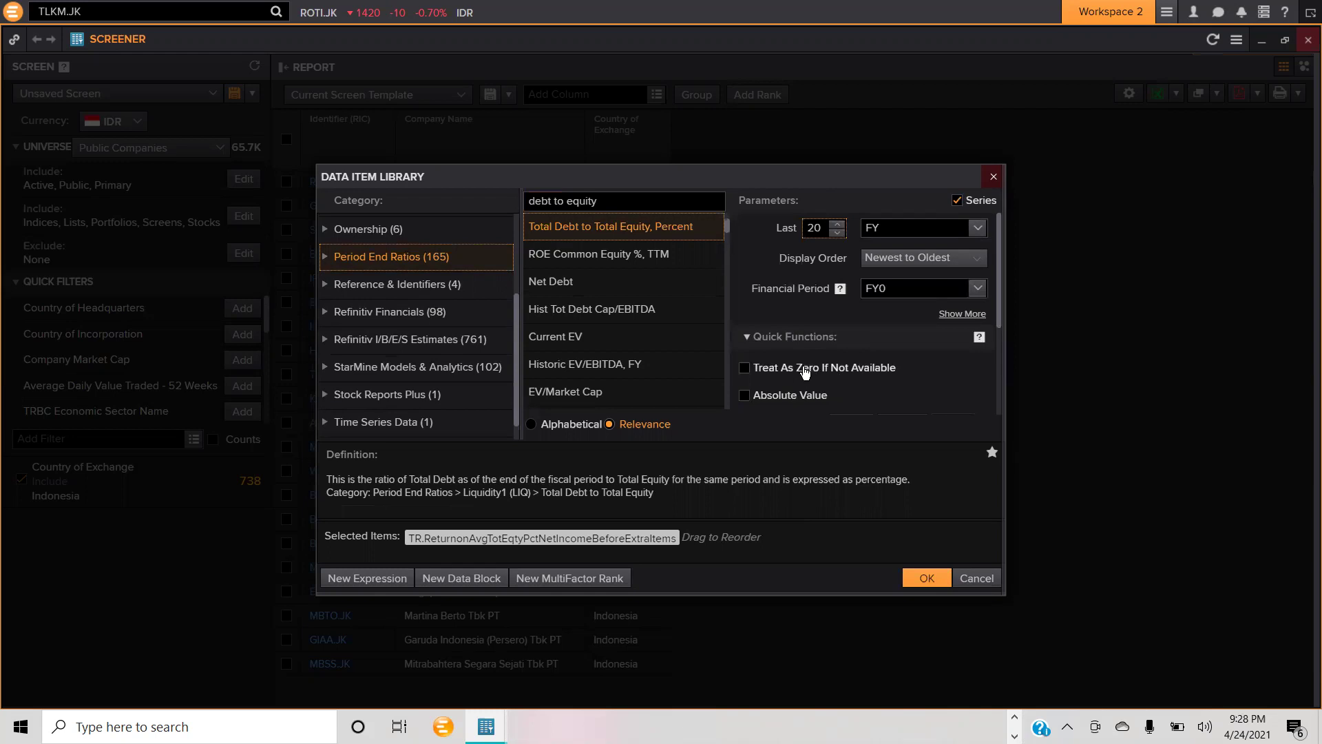
pyautogui.click(917, 582)
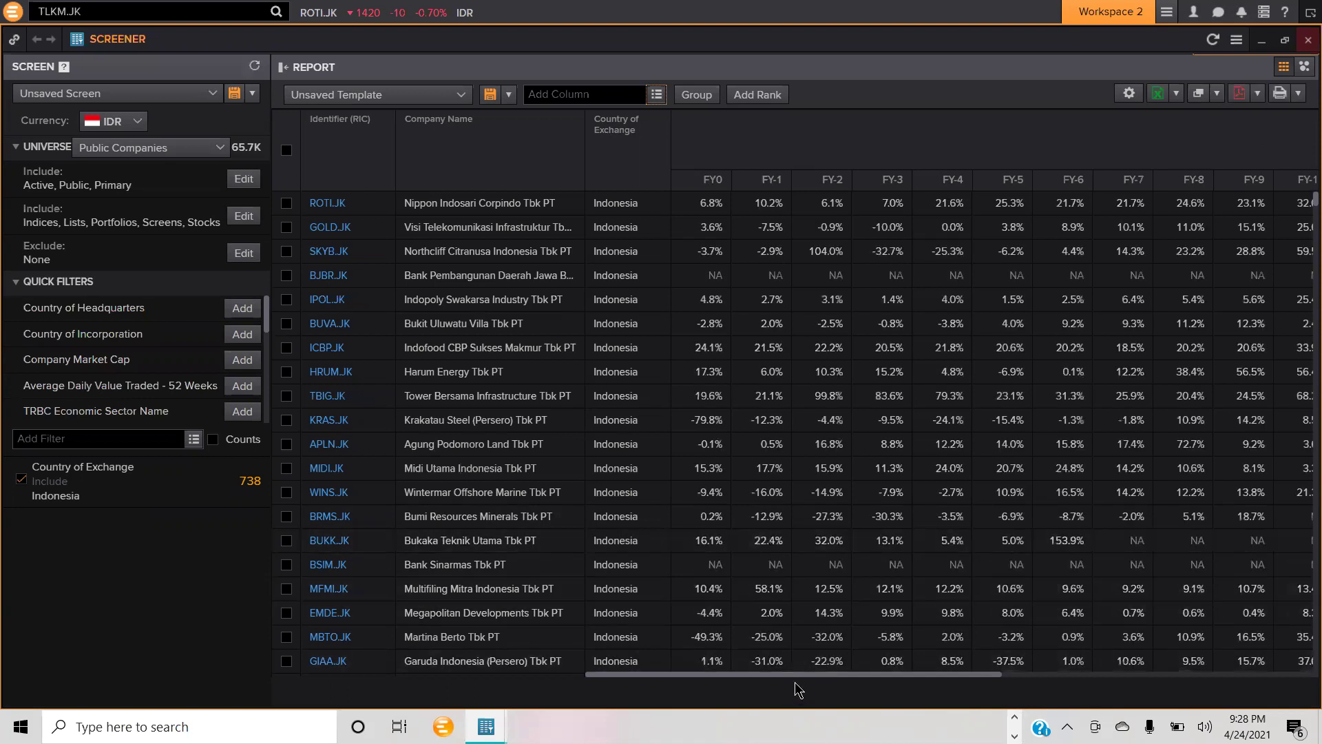
# Step: Reopen the column data item library, search for "debt to equity" and select Total Debt to Total Equity, Percent from the top matches
pyautogui.moveTo(794, 675); pyautogui.dragTo(704, 655)
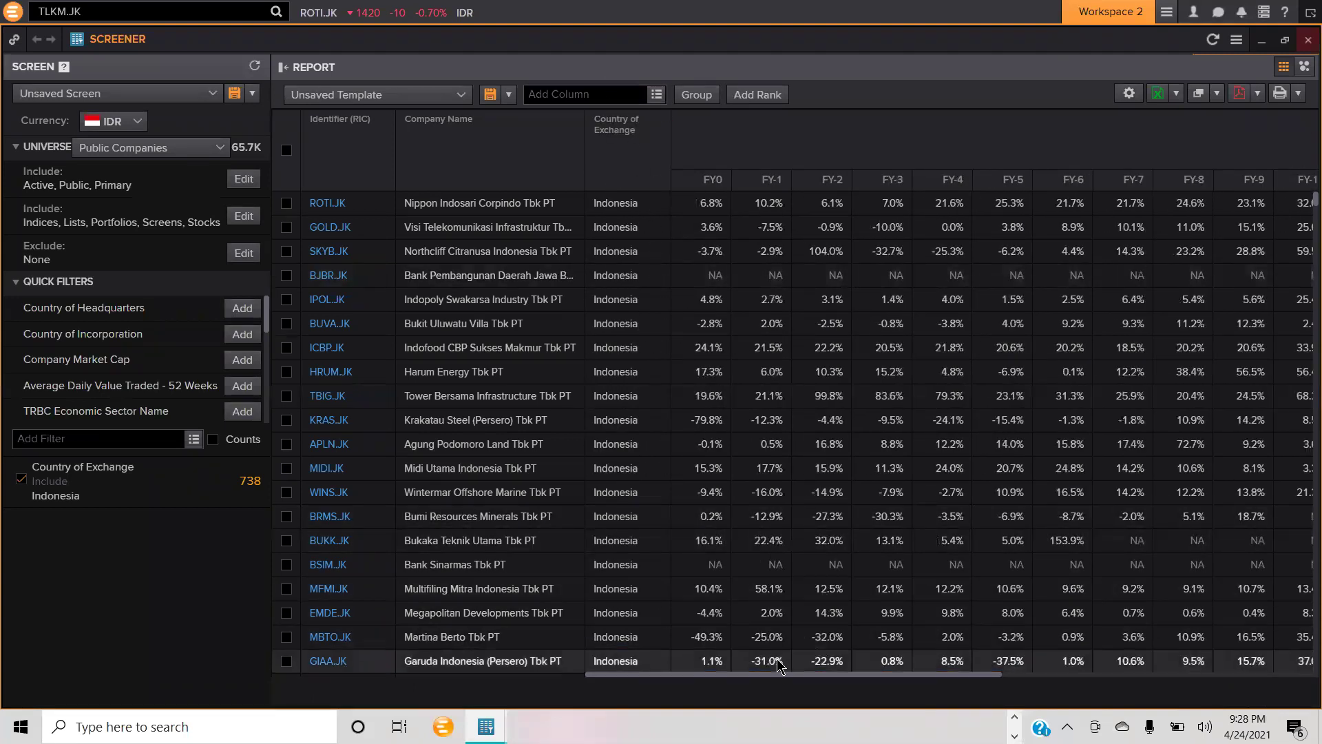
pyautogui.click(657, 96)
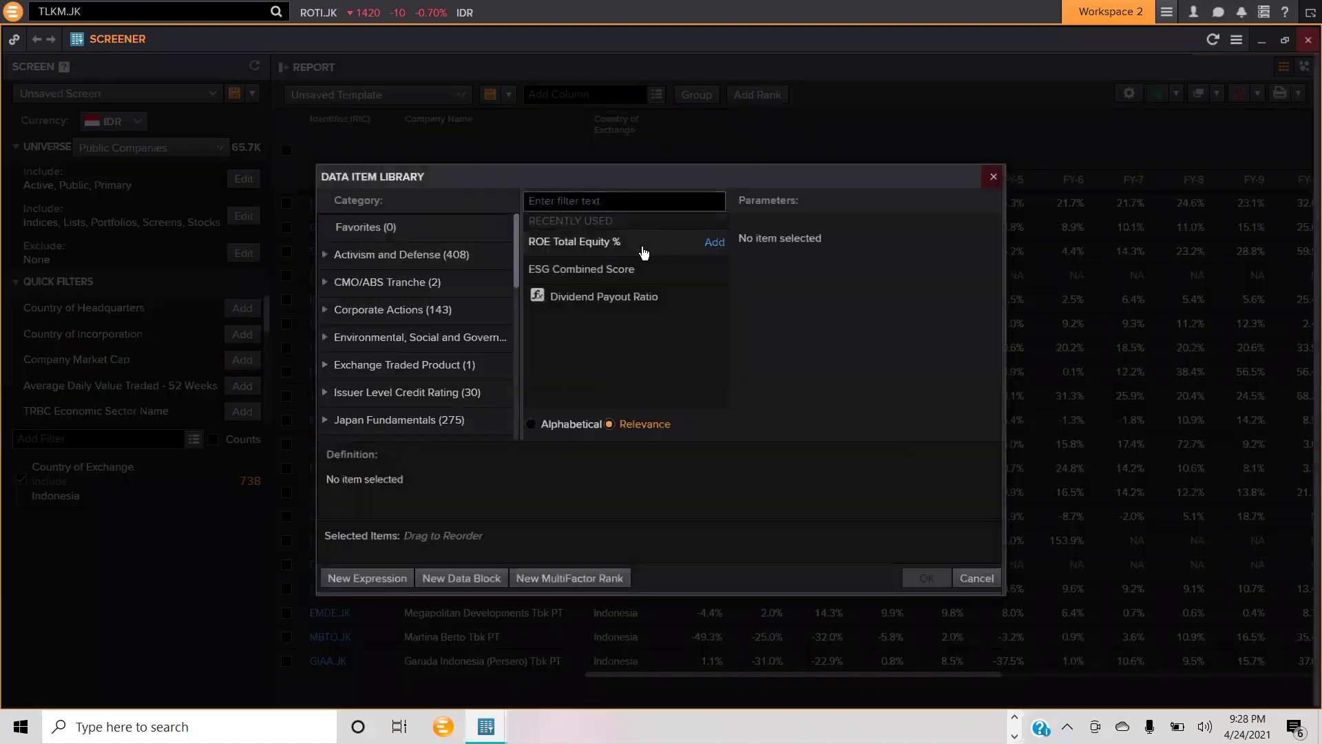
pyautogui.write('debt ')
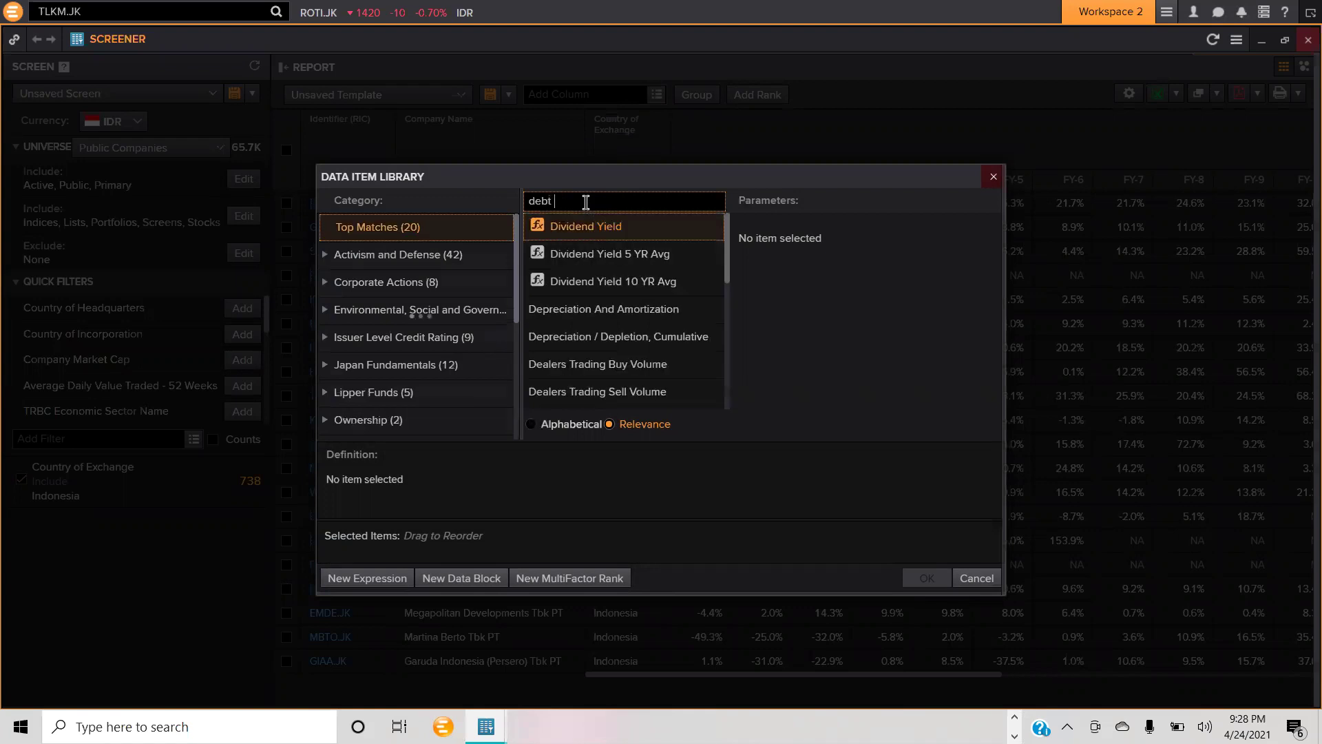
pyautogui.write('to equity')
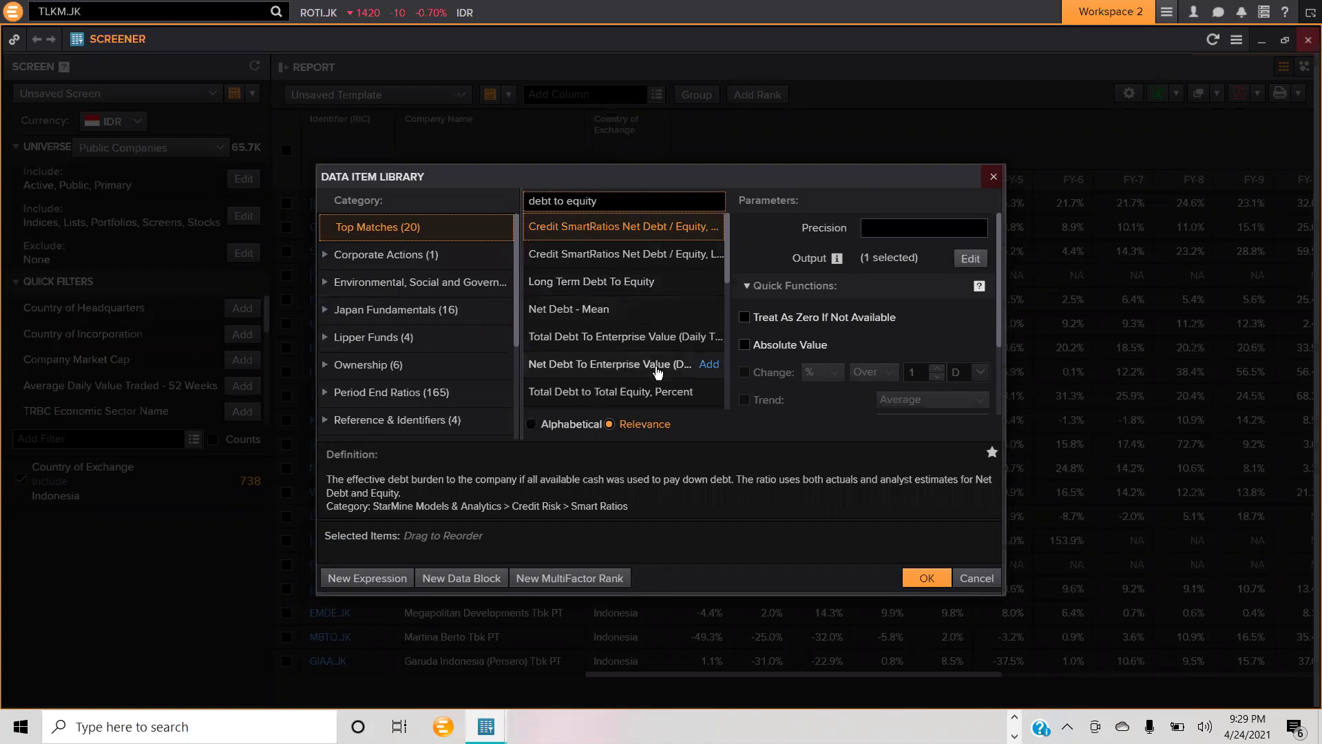
pyautogui.click(656, 394)
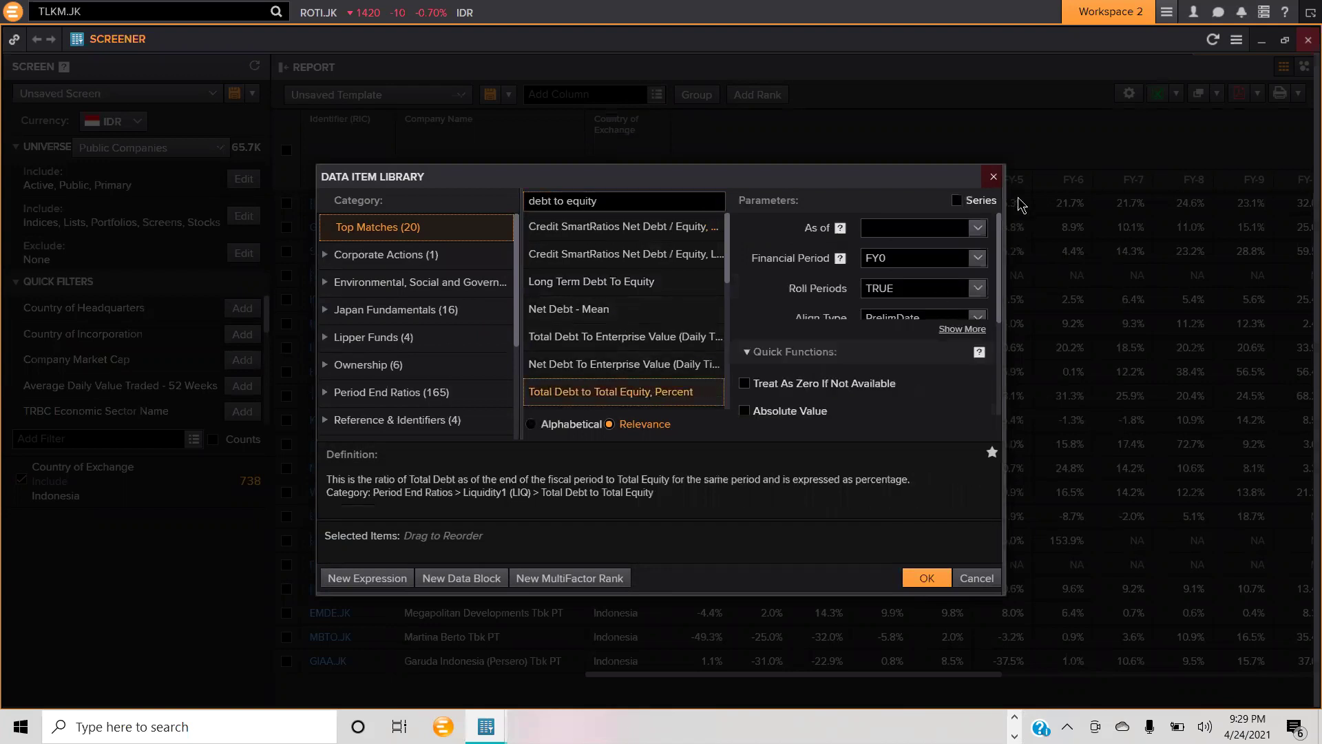
# Step: Add Total Debt to Total Equity, Percent to the report as a series covering the last 20 fiscal years (FY)
pyautogui.click(958, 200)
pyautogui.click(837, 223)
pyautogui.click(815, 228)
pyautogui.write('0')
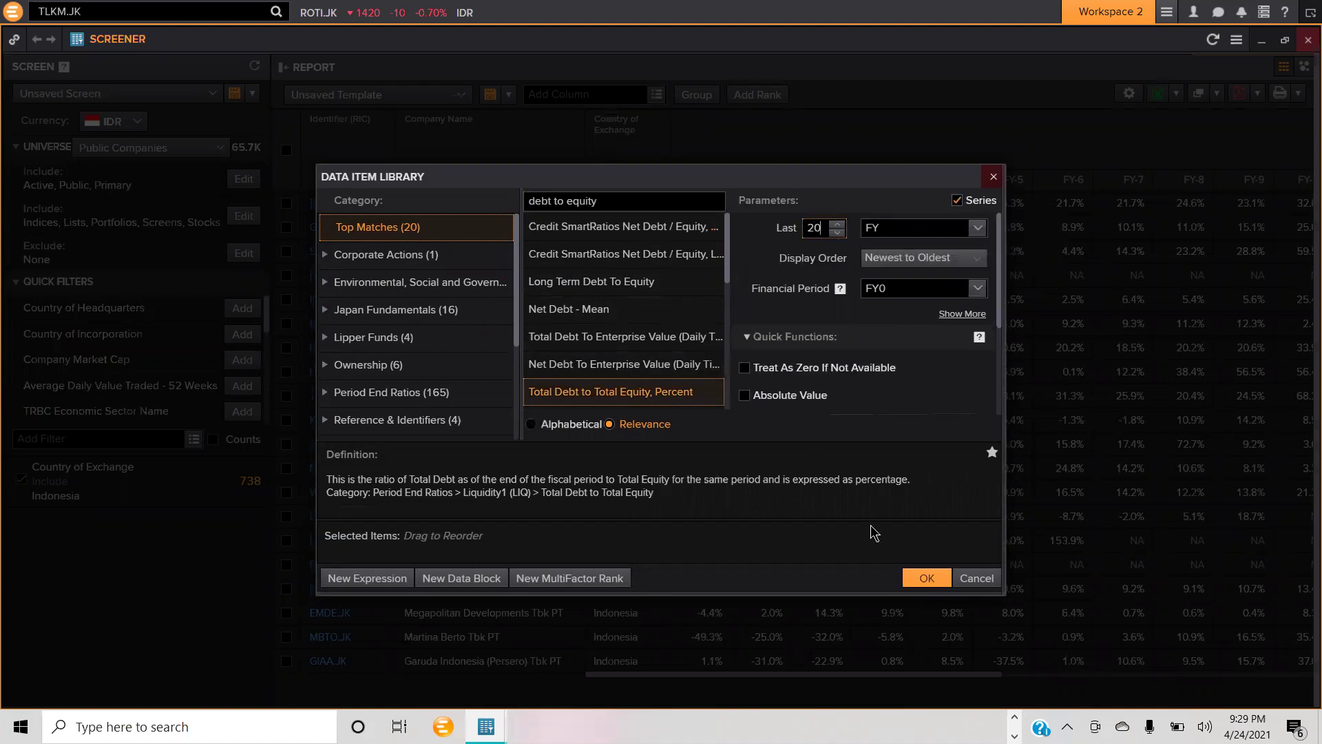
pyautogui.moveTo(717, 401)
pyautogui.click(711, 393)
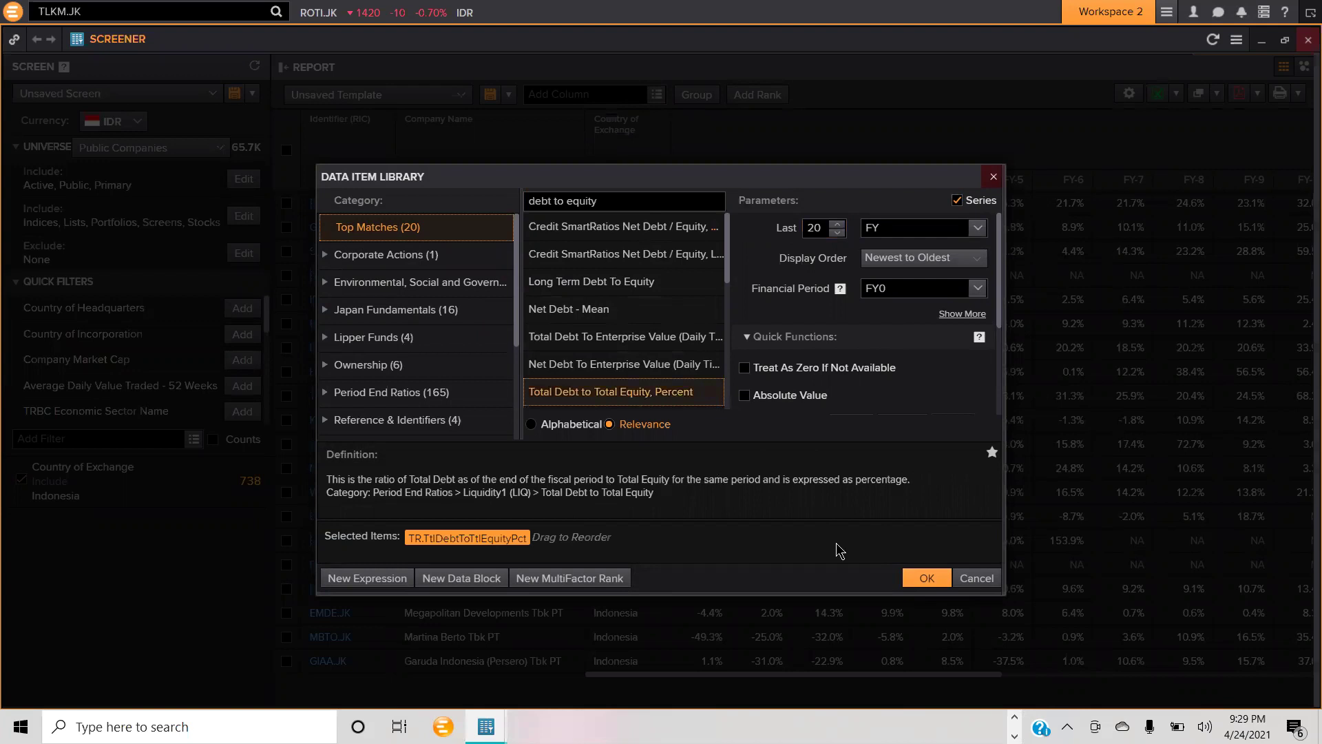
pyautogui.click(925, 582)
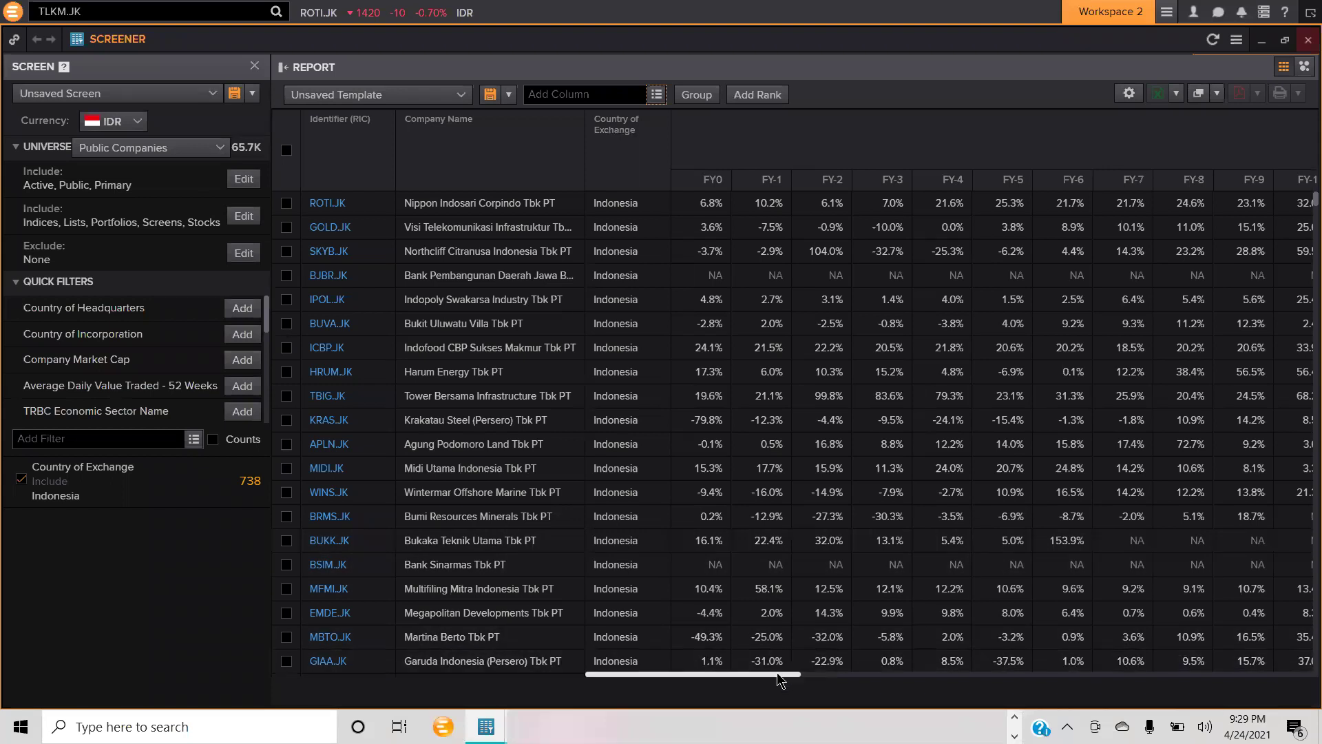
# Step: Export the screener report to Excel and open the downloaded workbook for editing
pyautogui.moveTo(777, 674); pyautogui.dragTo(648, 637)
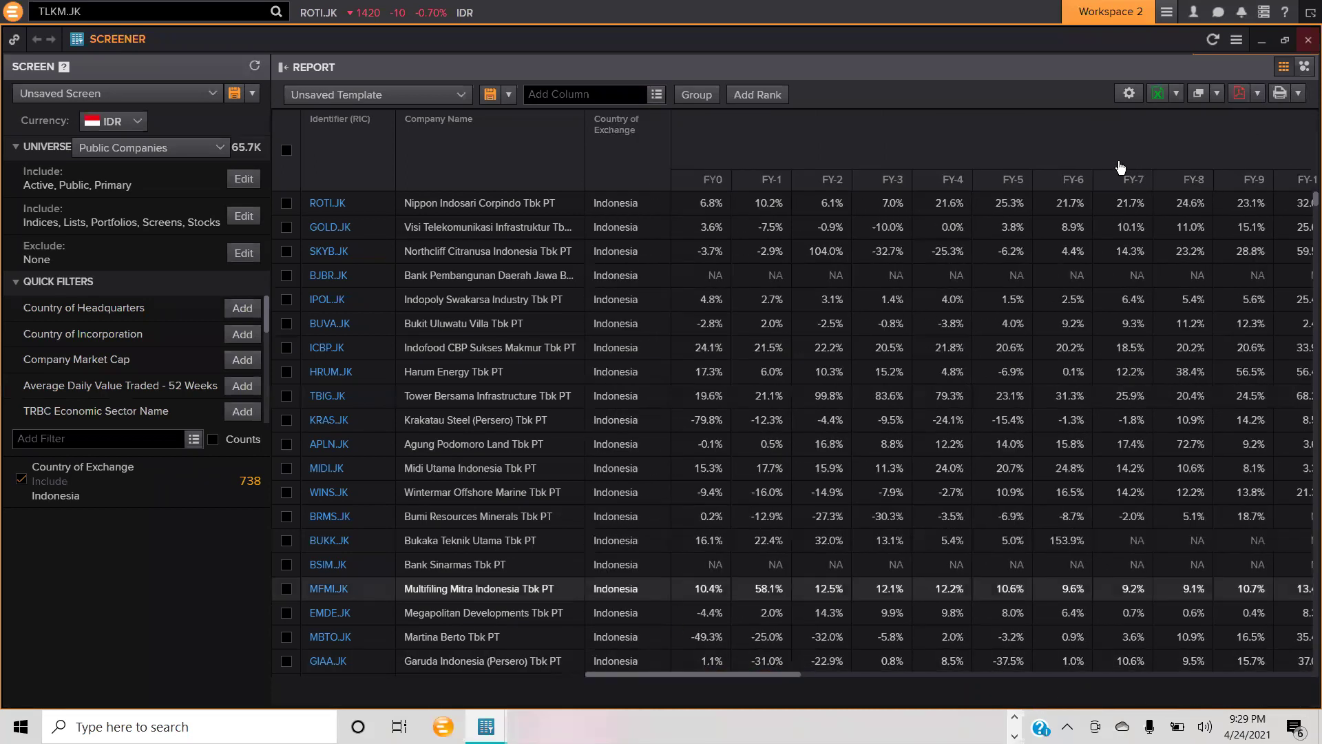
pyautogui.click(1159, 95)
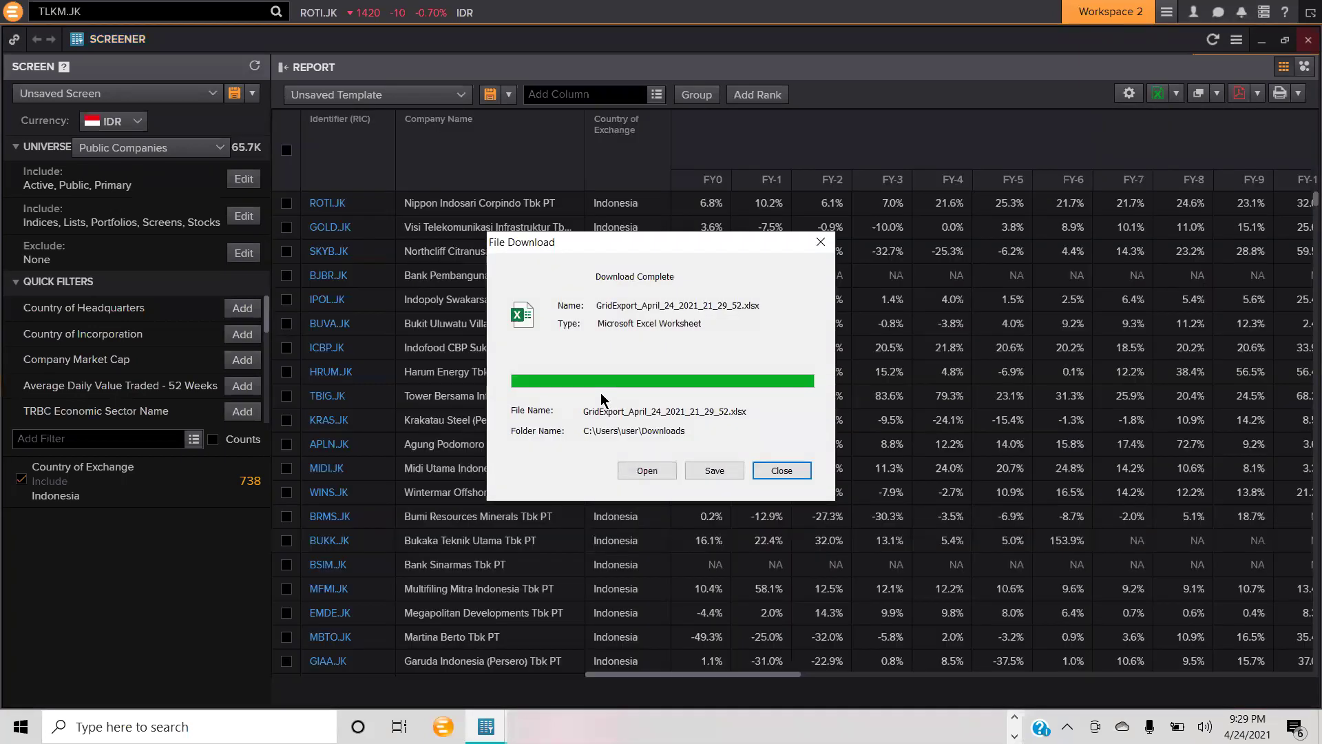
pyautogui.click(649, 472)
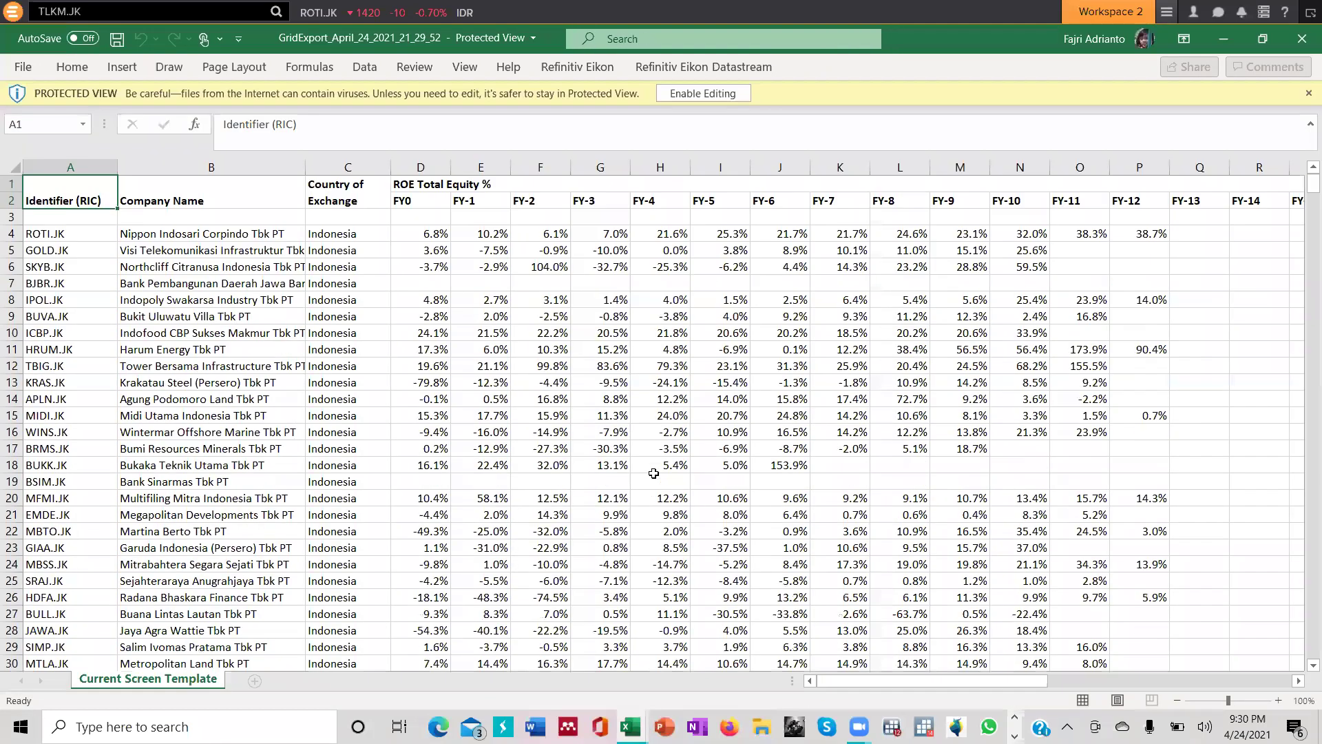
pyautogui.click(700, 93)
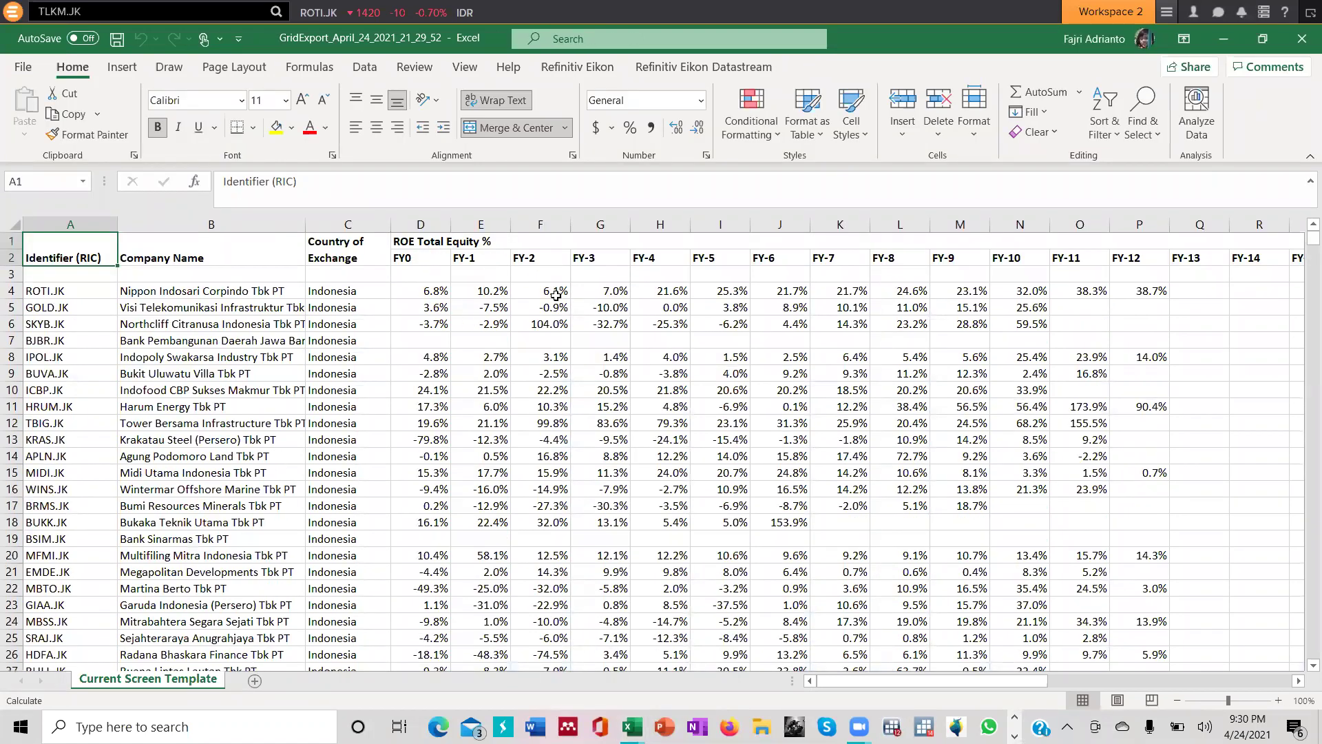
# Step: Look through the exported company rows and their ROE Total Equity % values, including the Bursa Efek Indonesia PT row
pyautogui.scroll(-3, 853, 363)
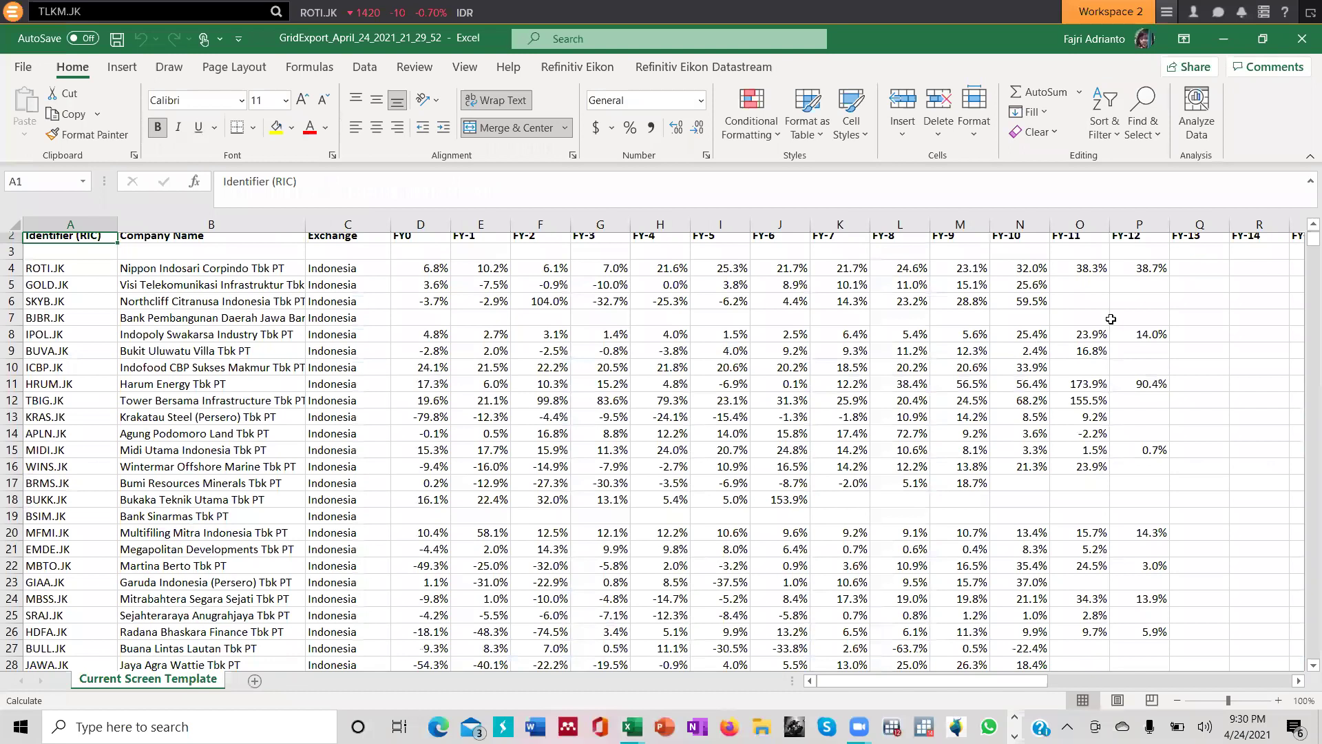
pyautogui.moveTo(1302, 249); pyautogui.dragTo(1302, 329)
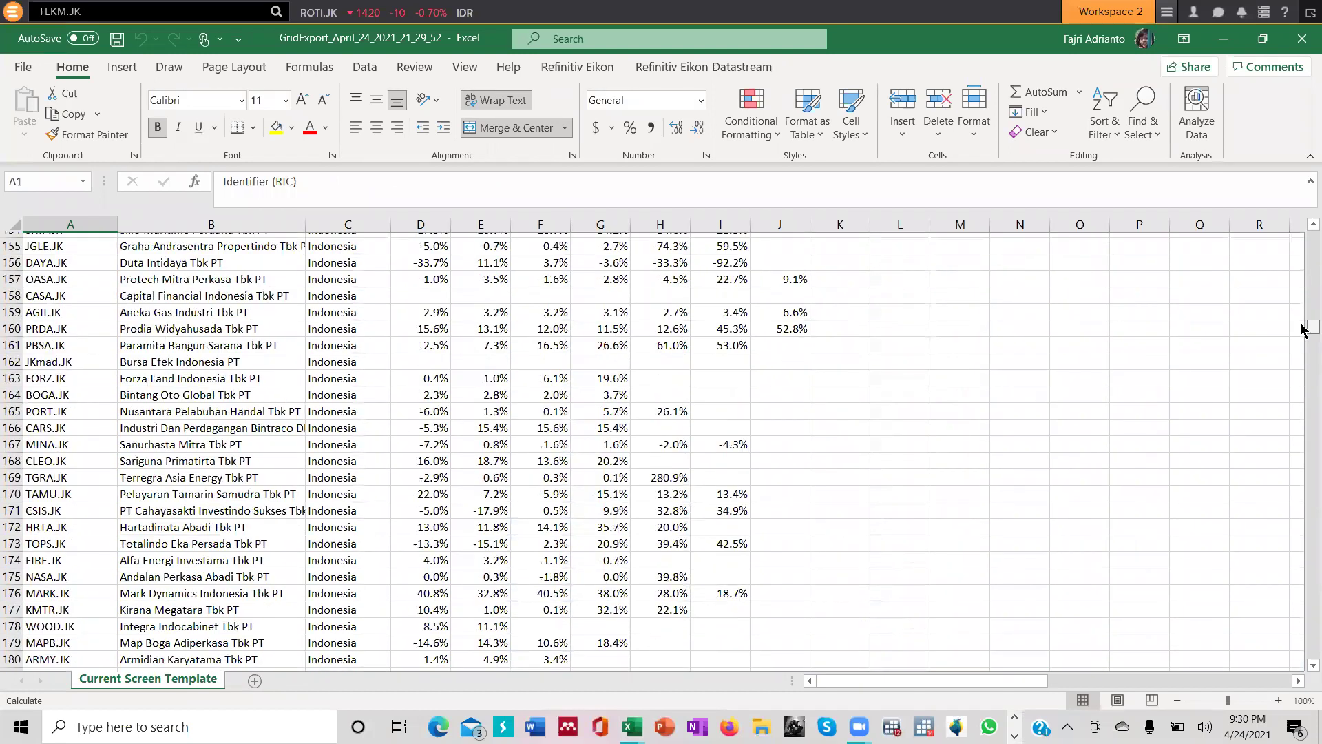
pyautogui.scroll(-1, 1303, 331)
pyautogui.scroll(3, 1303, 330)
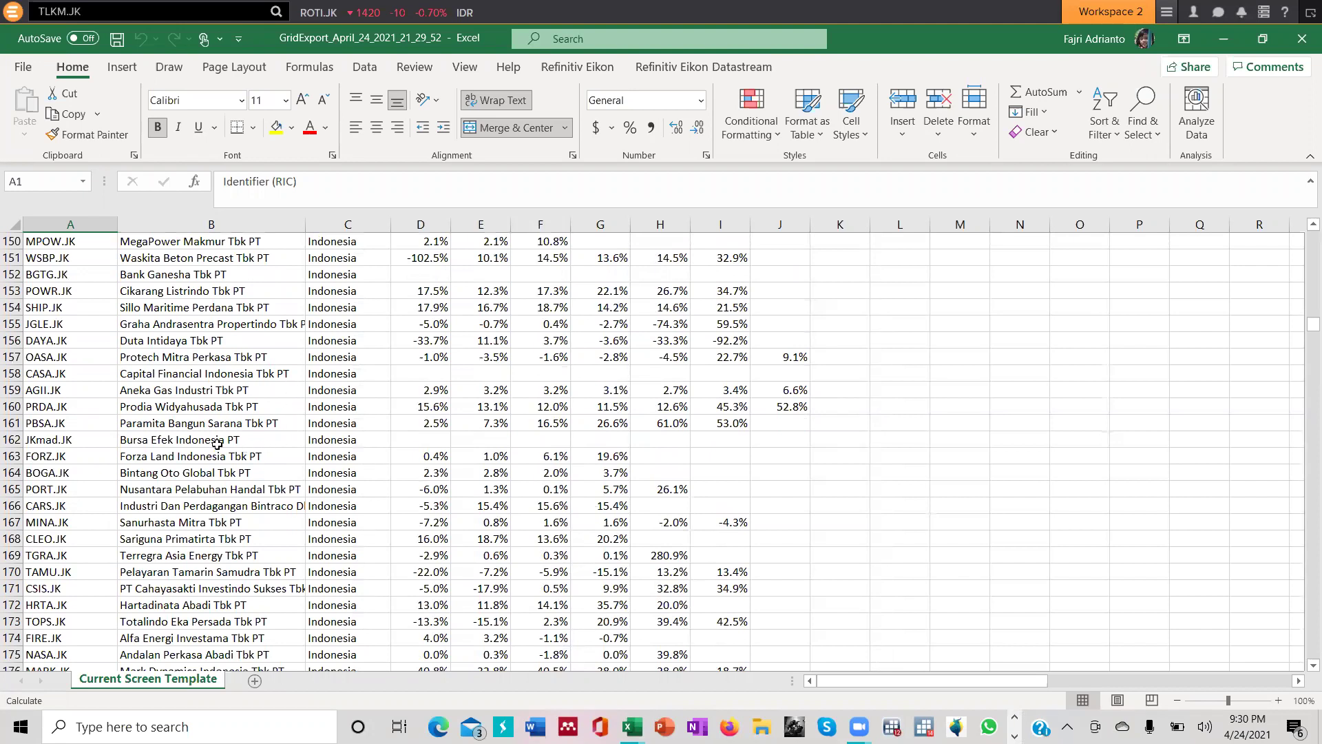
pyautogui.click(173, 441)
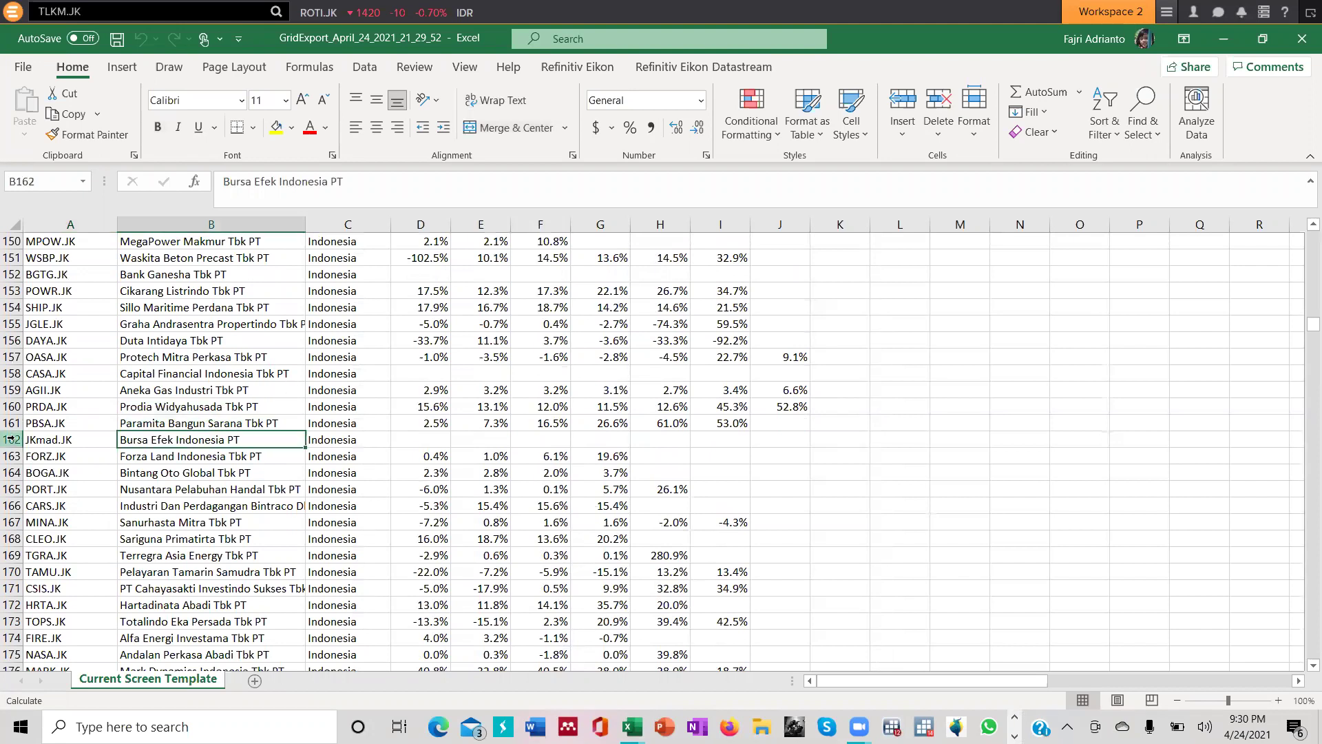
pyautogui.scroll(-10, 438, 510)
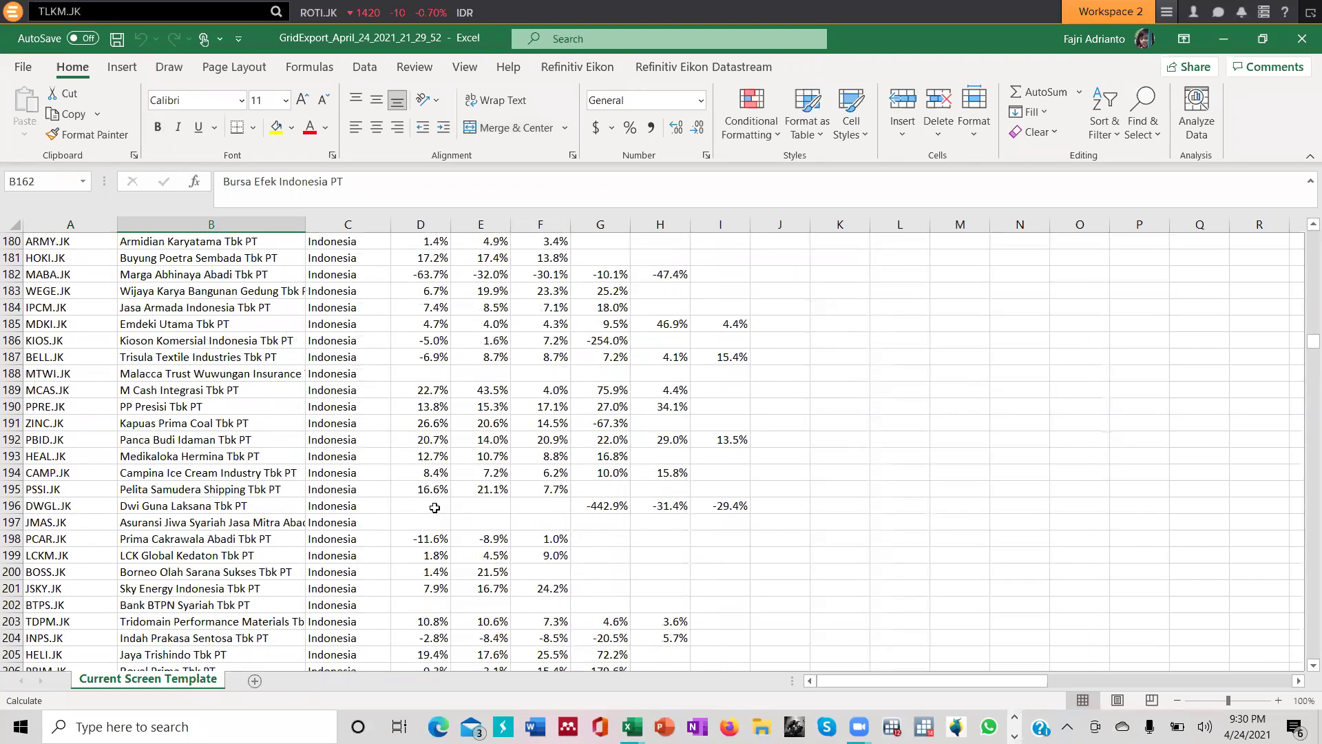
pyautogui.scroll(-18, 434, 508)
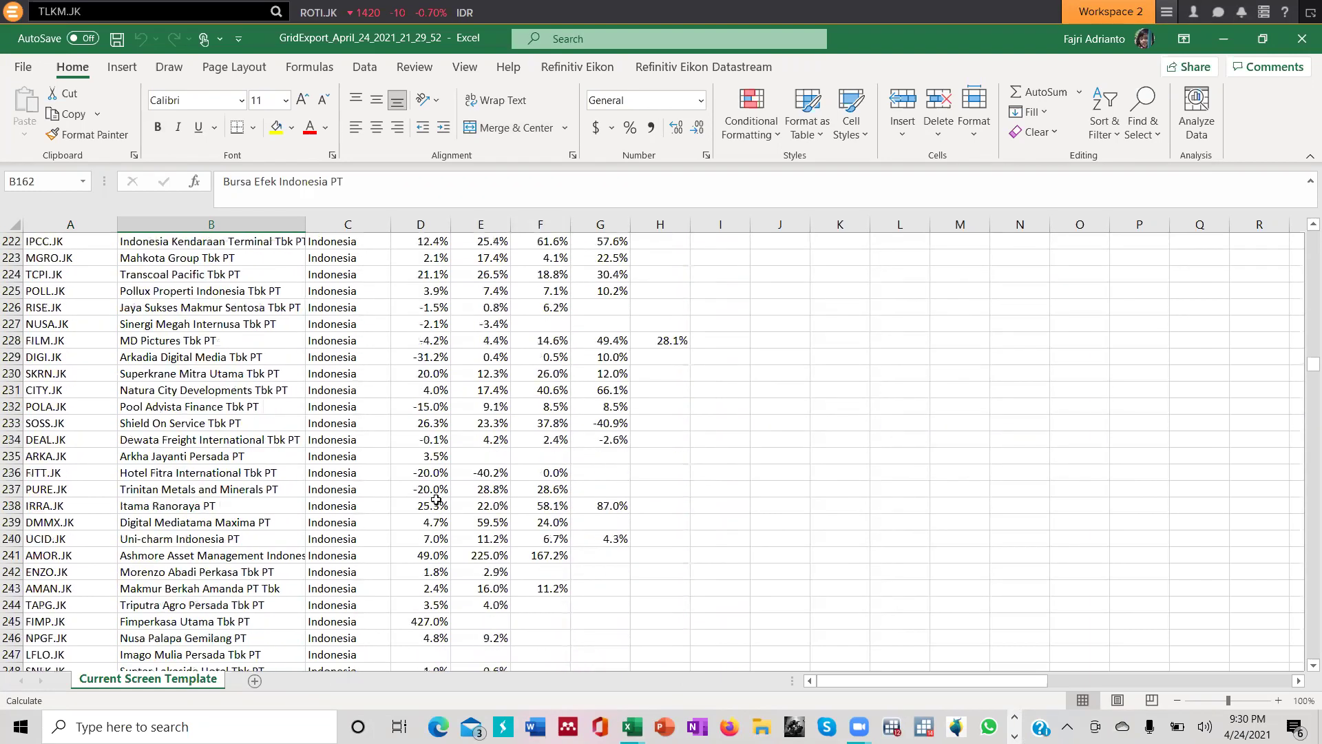
# Step: Examine how many years of ROE values the exported rows hold, from recently listed companies down to long-listed ones such as AALI.JK and KLBF.JK
pyautogui.scroll(-14, 438, 499)
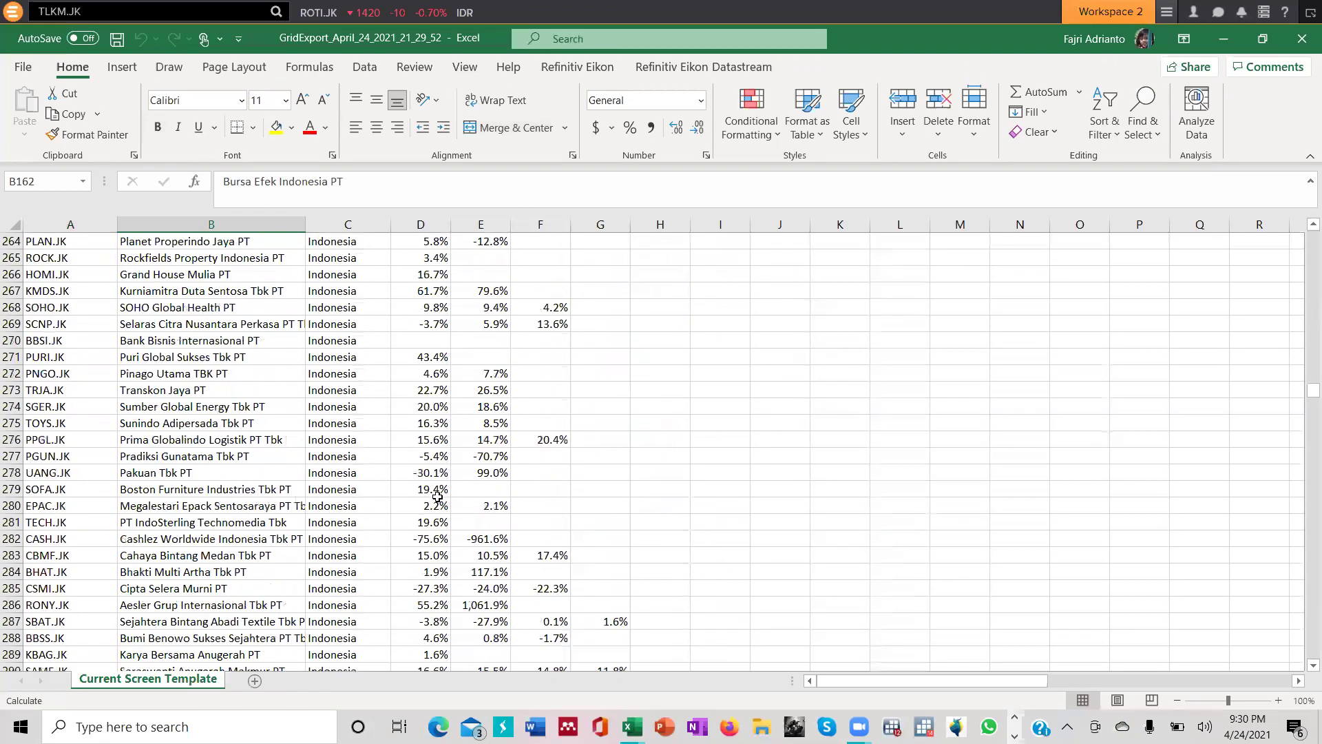
pyautogui.scroll(-20, 437, 496)
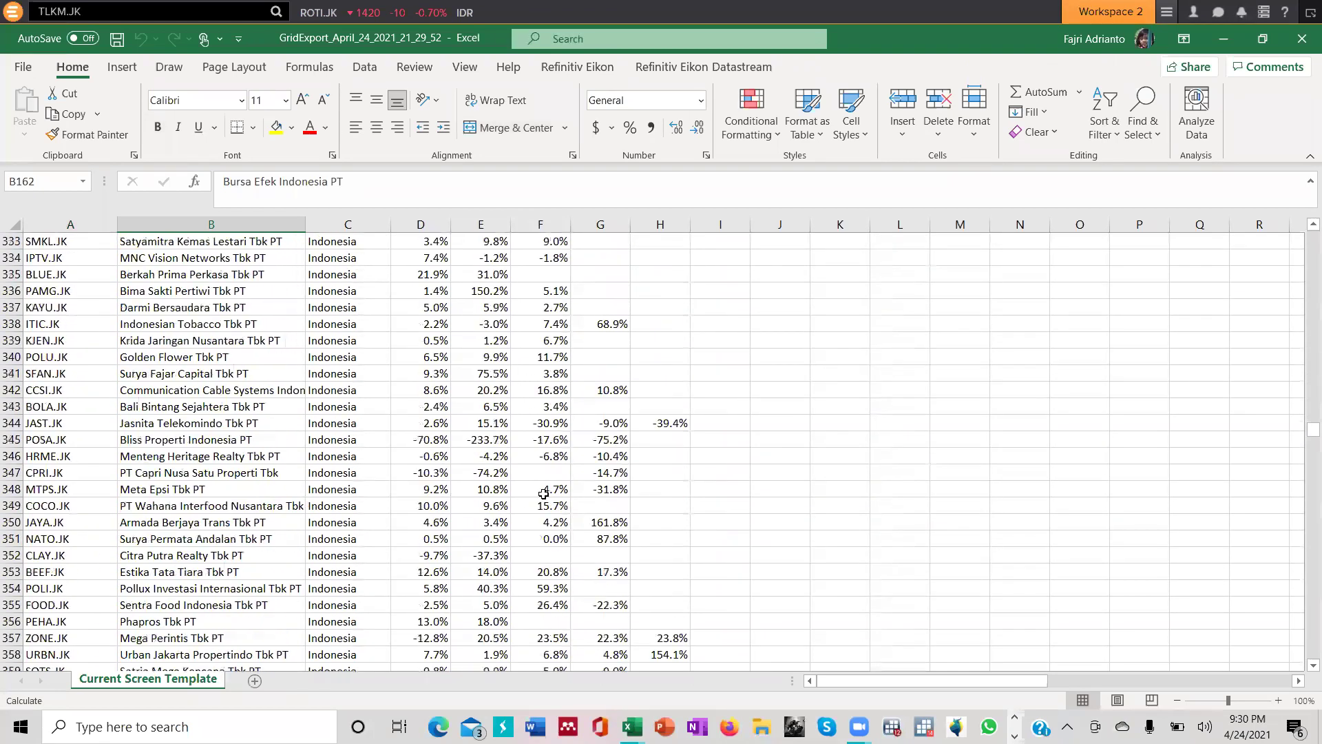
pyautogui.scroll(-4, 560, 492)
pyautogui.scroll(-12, 560, 492)
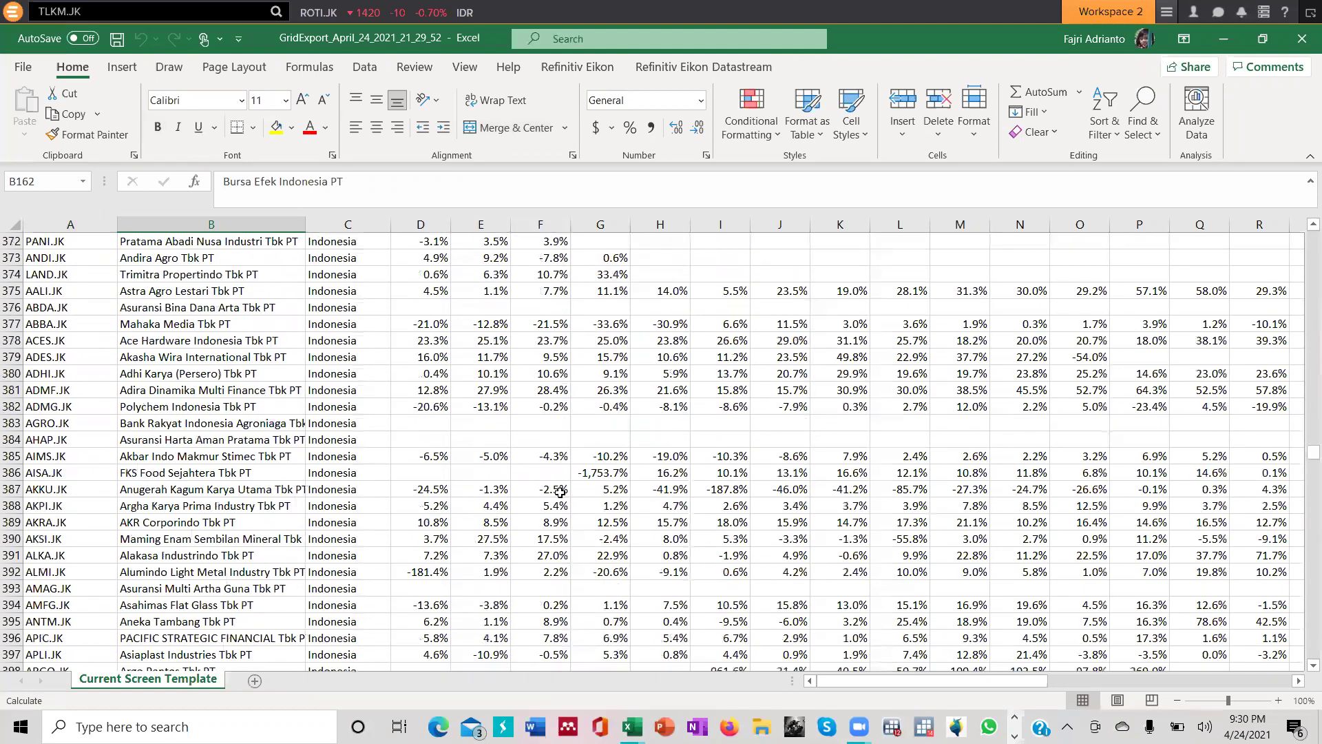
pyautogui.scroll(-7, 560, 489)
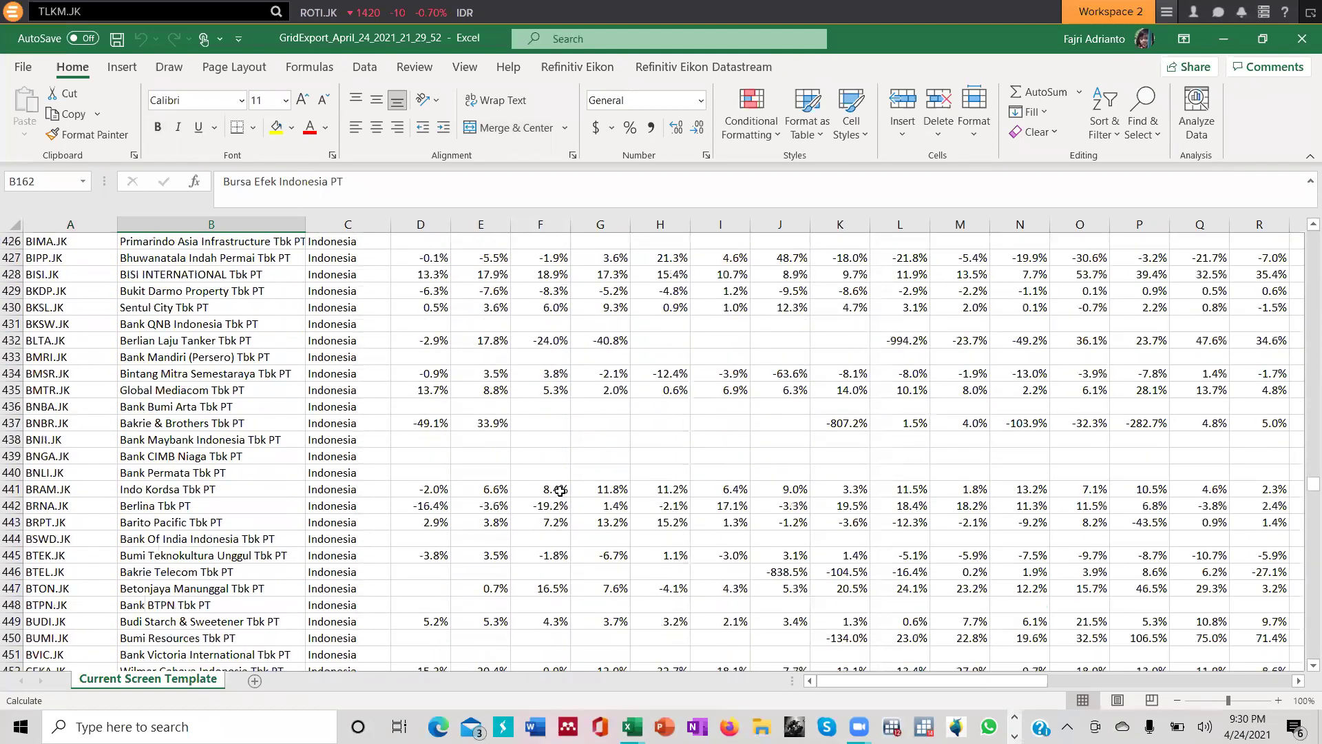
pyautogui.scroll(-16, 560, 491)
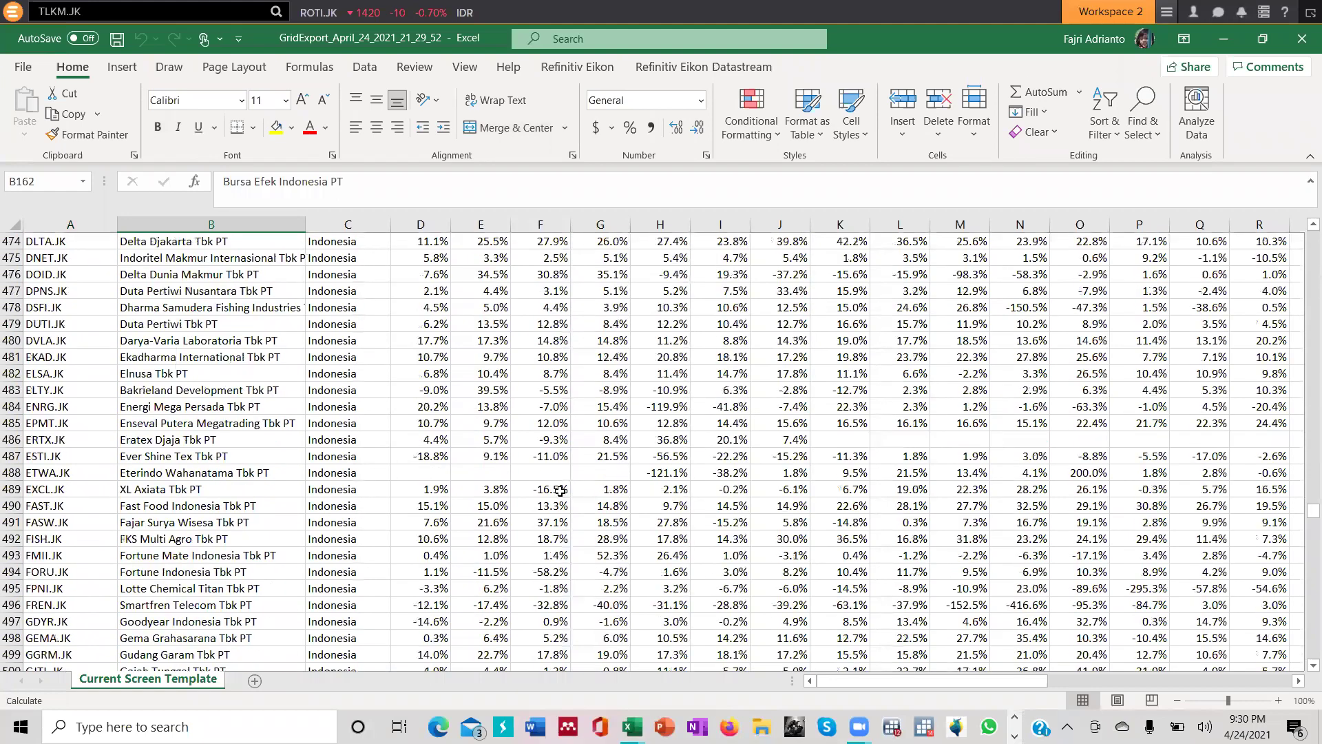
pyautogui.scroll(-9, 560, 490)
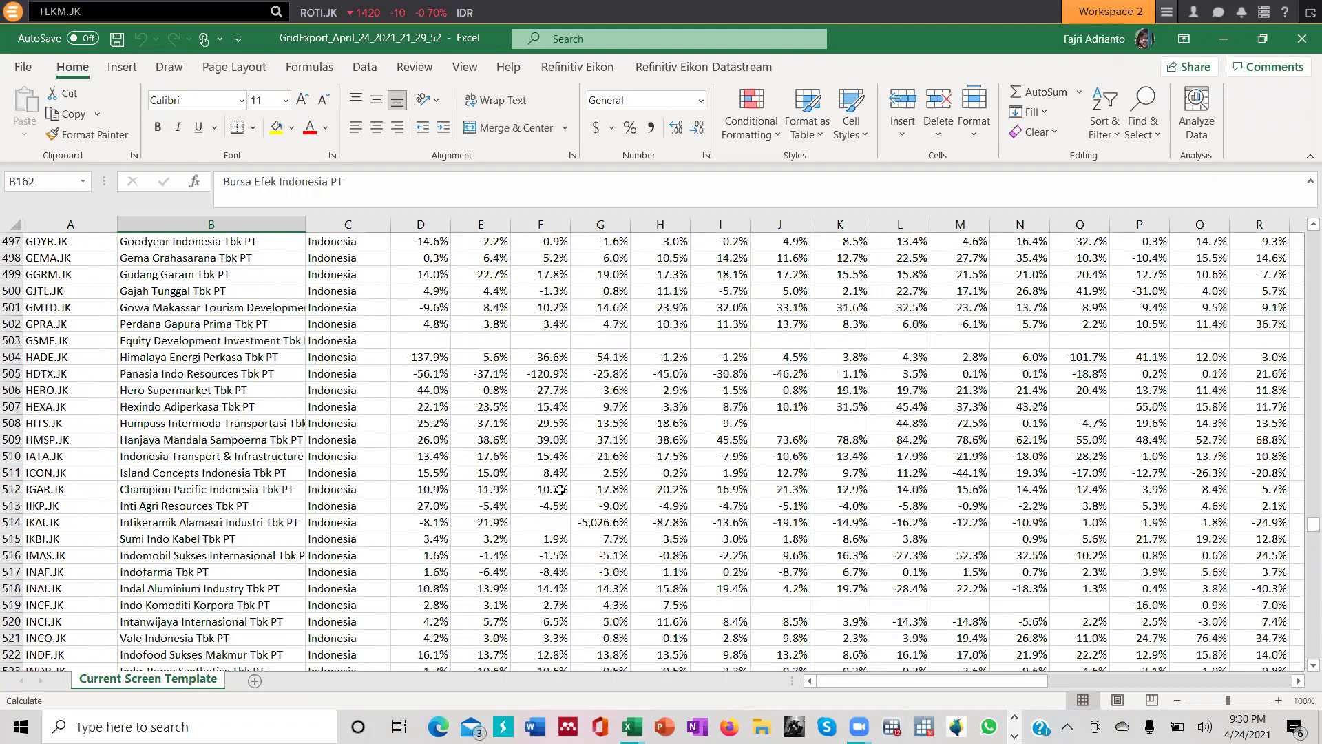
pyautogui.scroll(-12, 560, 490)
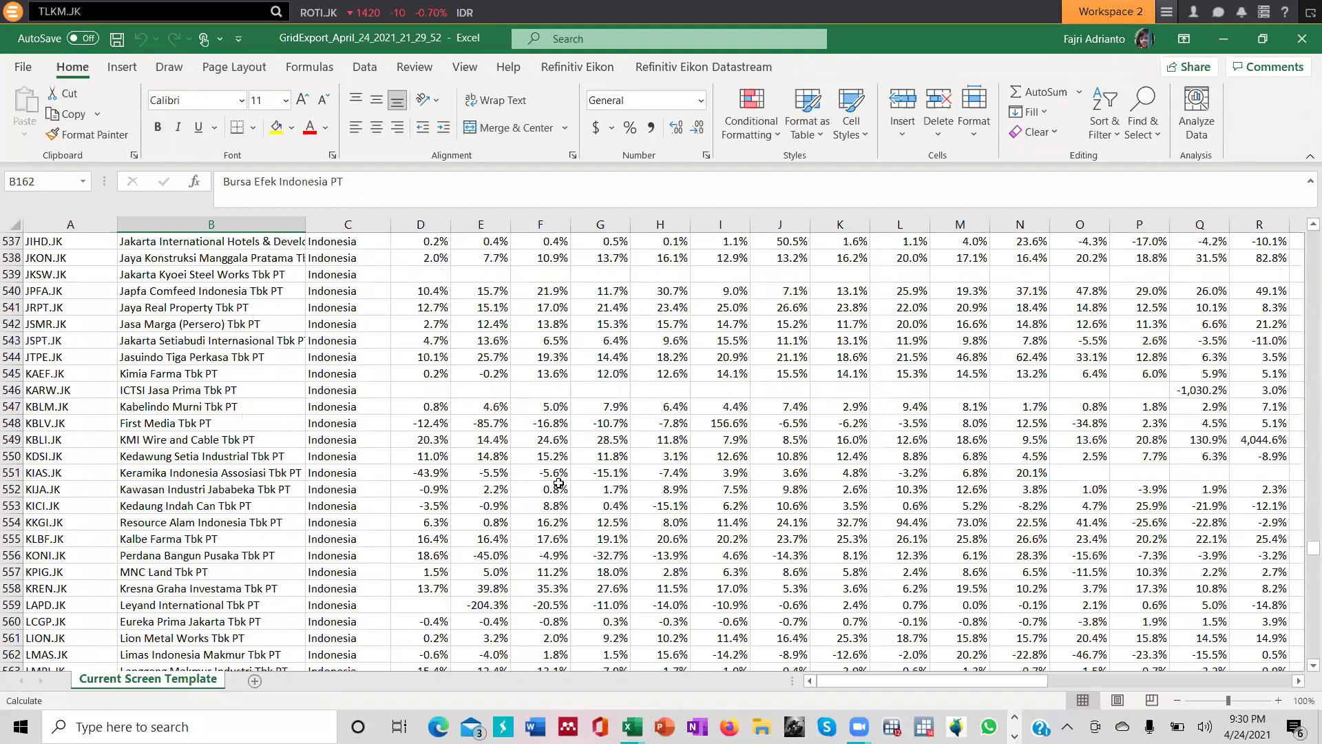
pyautogui.scroll(-1, 559, 484)
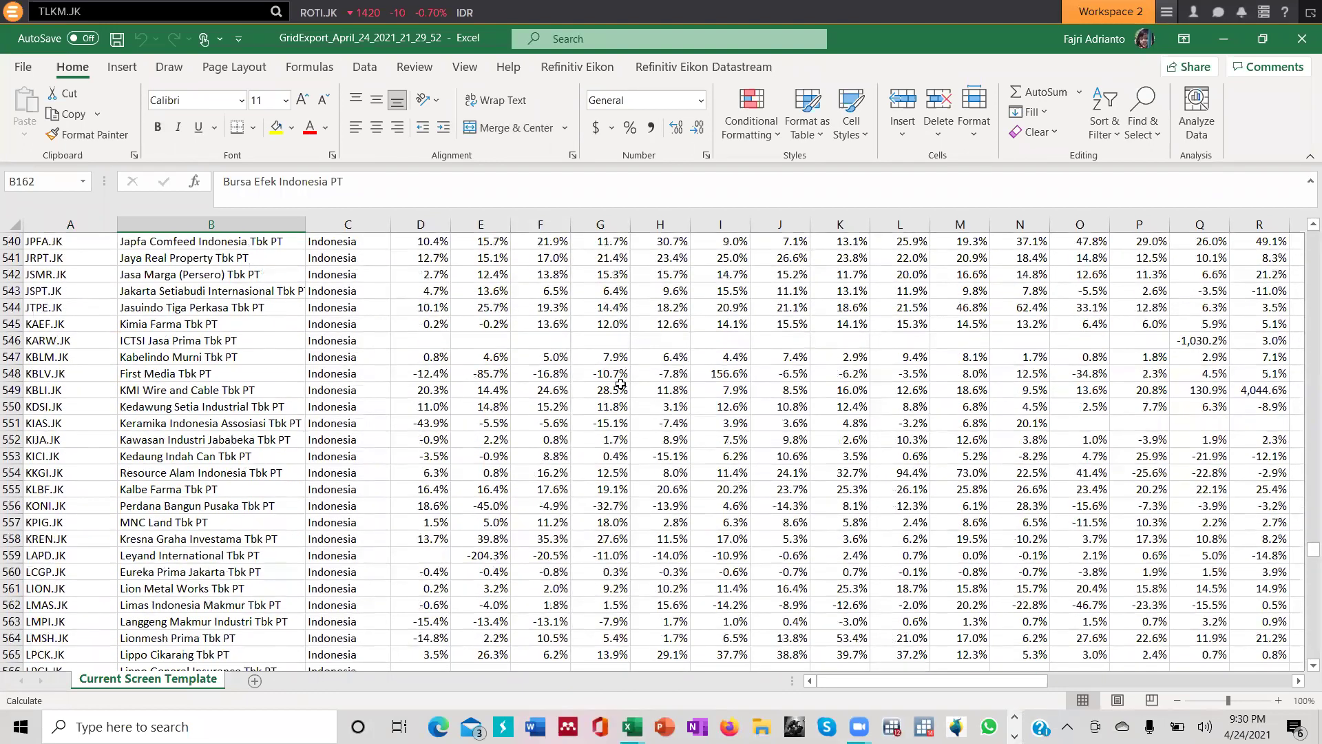
pyautogui.scroll(-1, 620, 385)
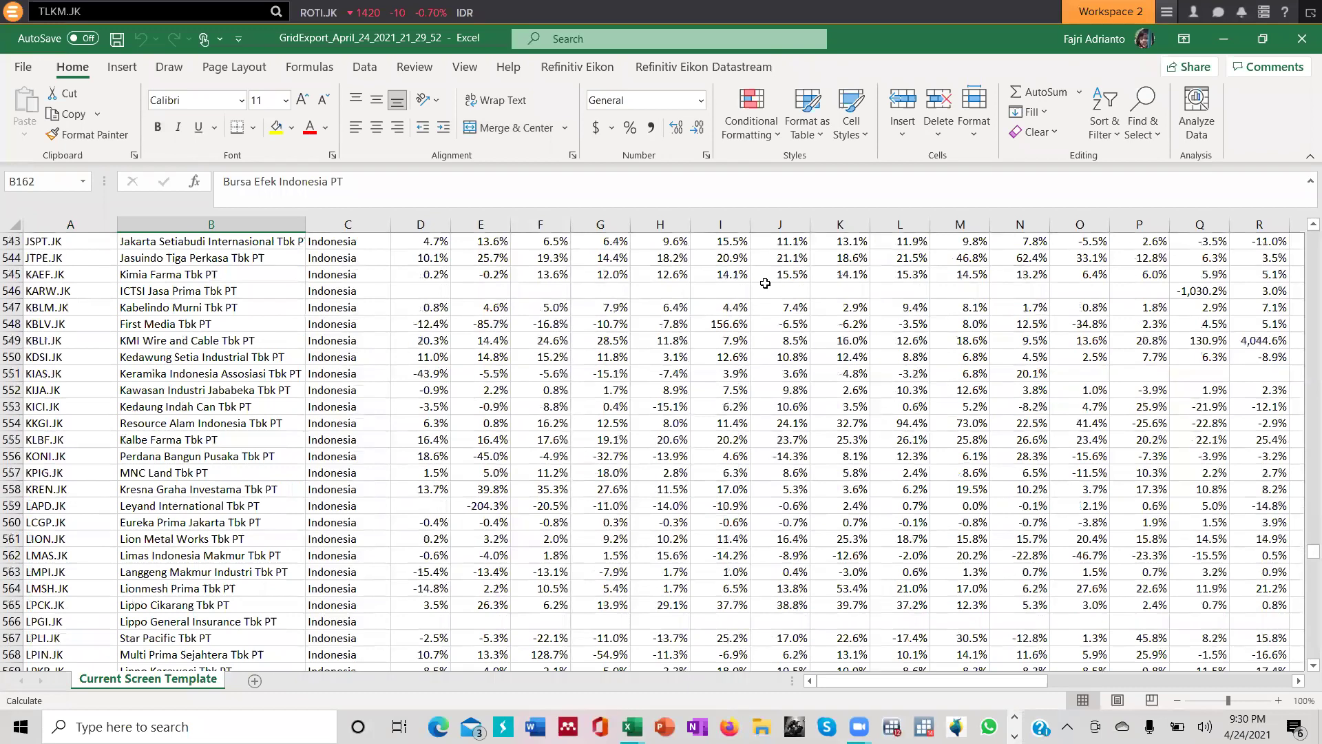
pyautogui.click(21, 70)
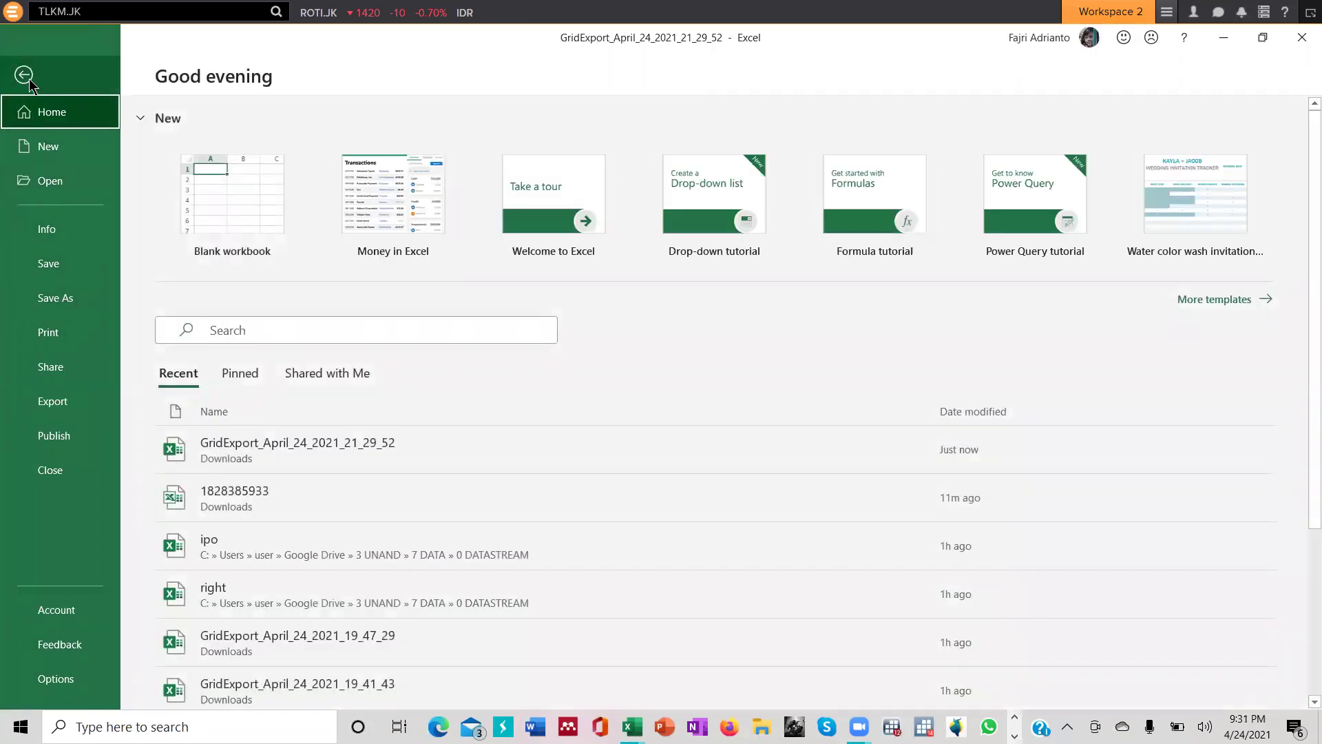
pyautogui.click(25, 75)
# Step: Switch back to the Eikon Screener and remove the ROE Total Equity % and Total Debt to Total Equity, Percent series from the report
pyautogui.hotkey('alt', 'Tab')
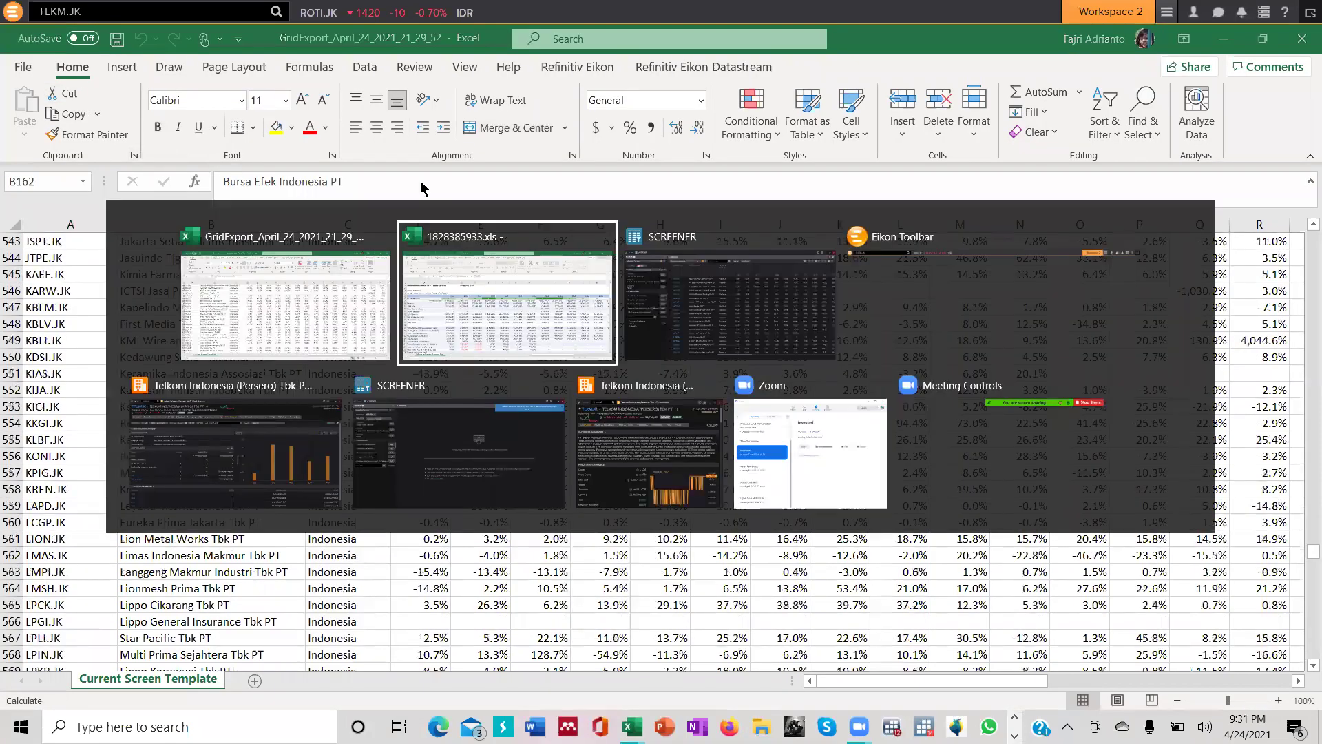
pyautogui.click(734, 301)
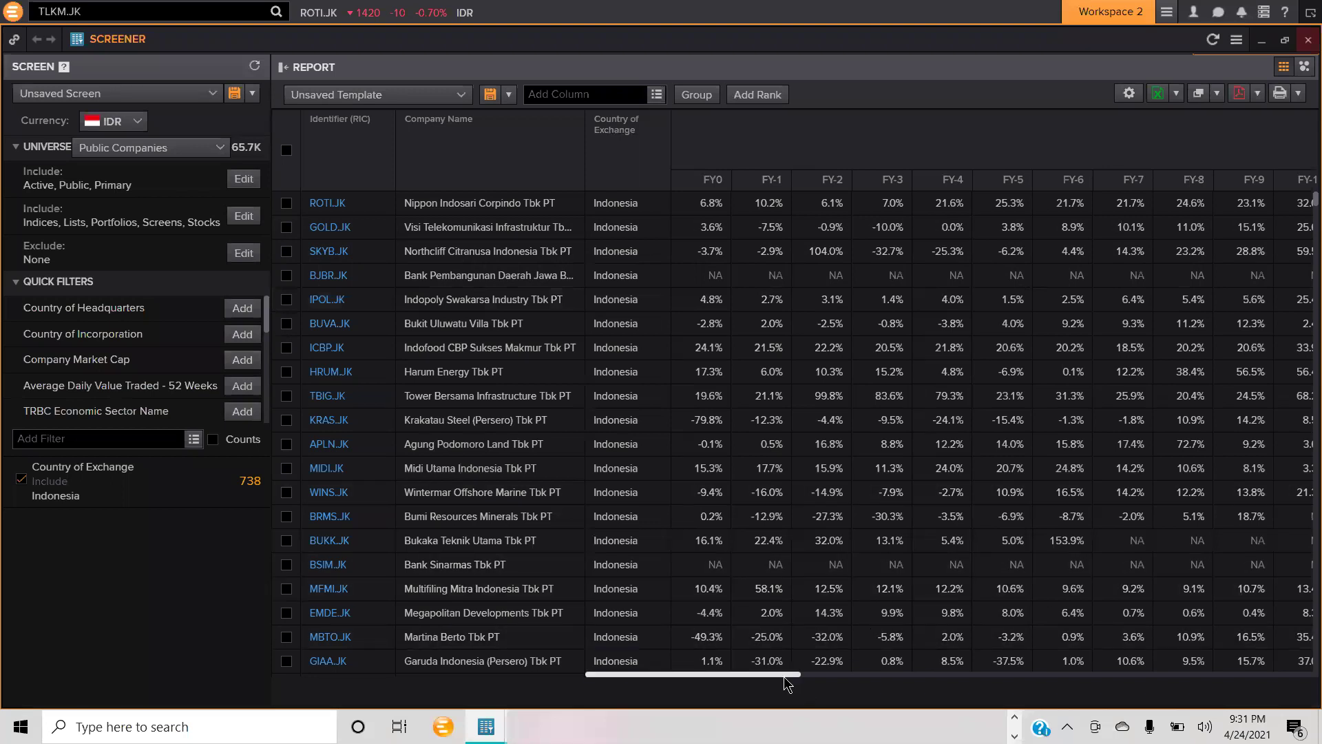
pyautogui.moveTo(799, 673); pyautogui.dragTo(1029, 686)
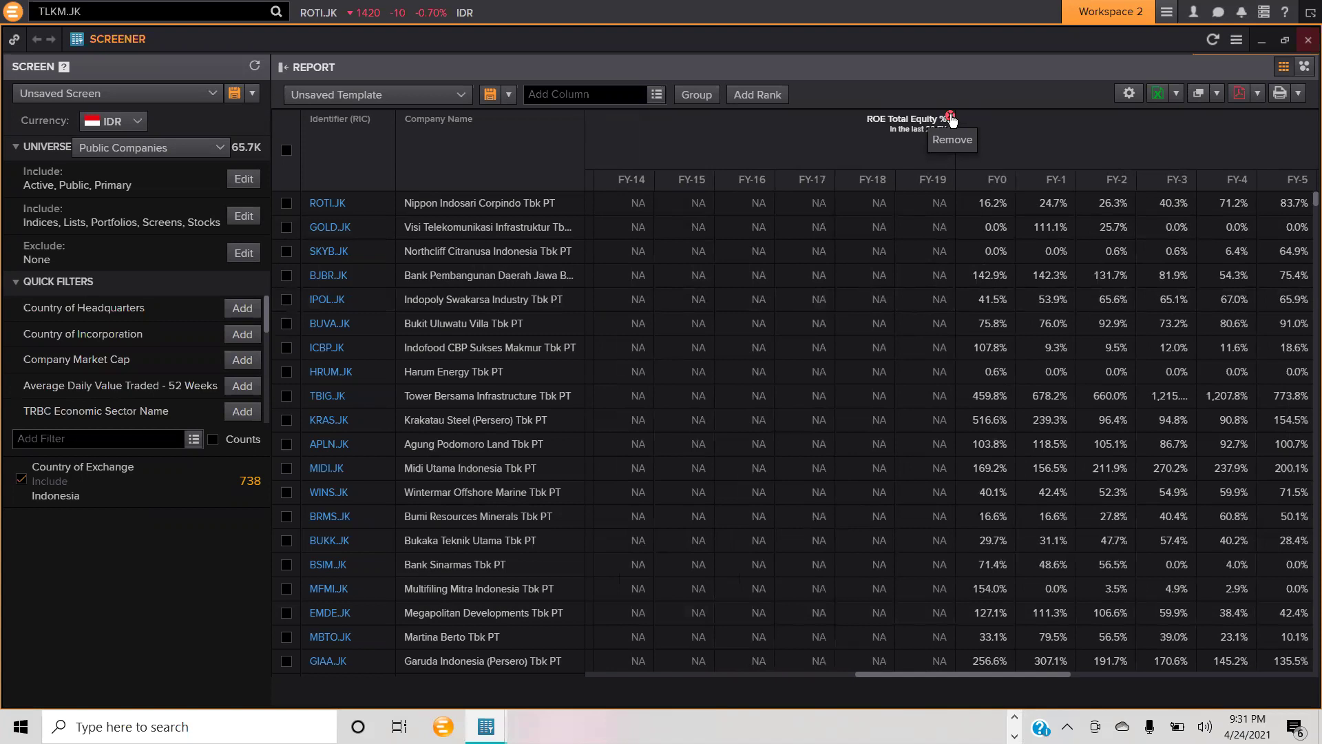
pyautogui.click(951, 116)
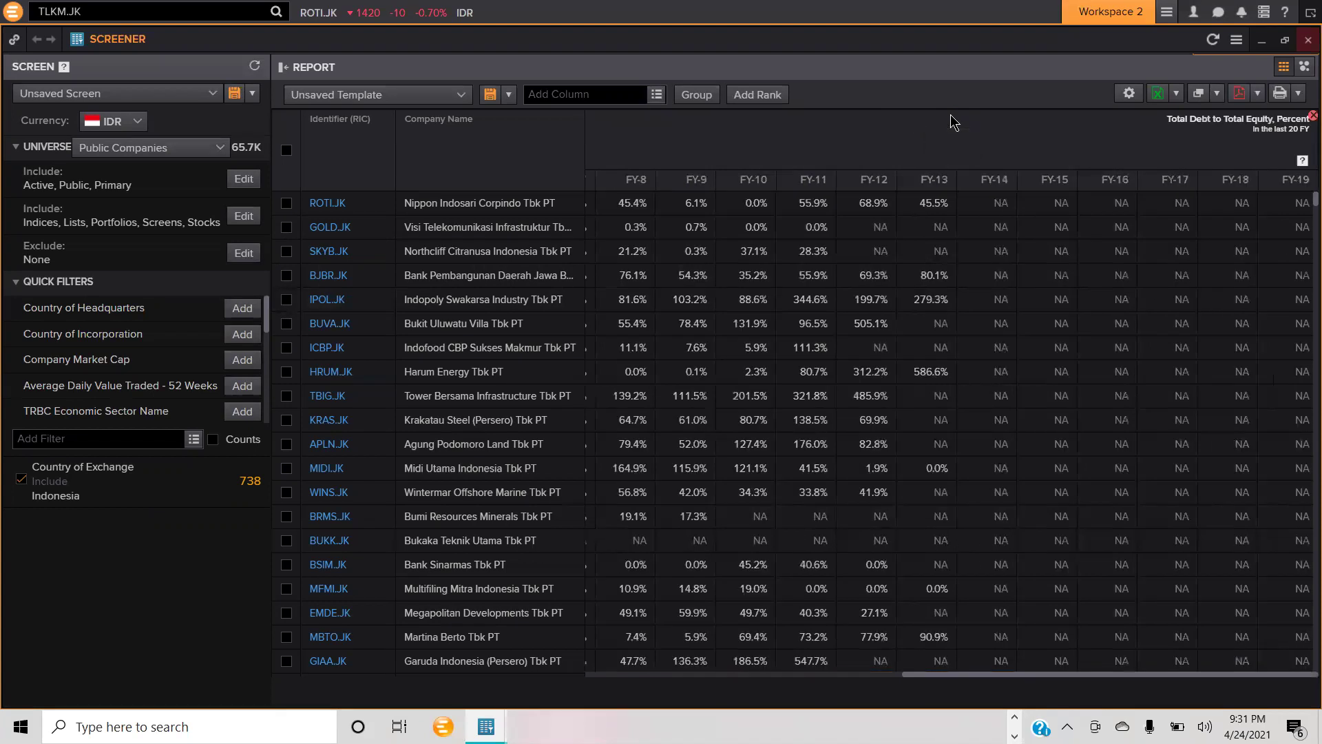
pyautogui.click(1310, 116)
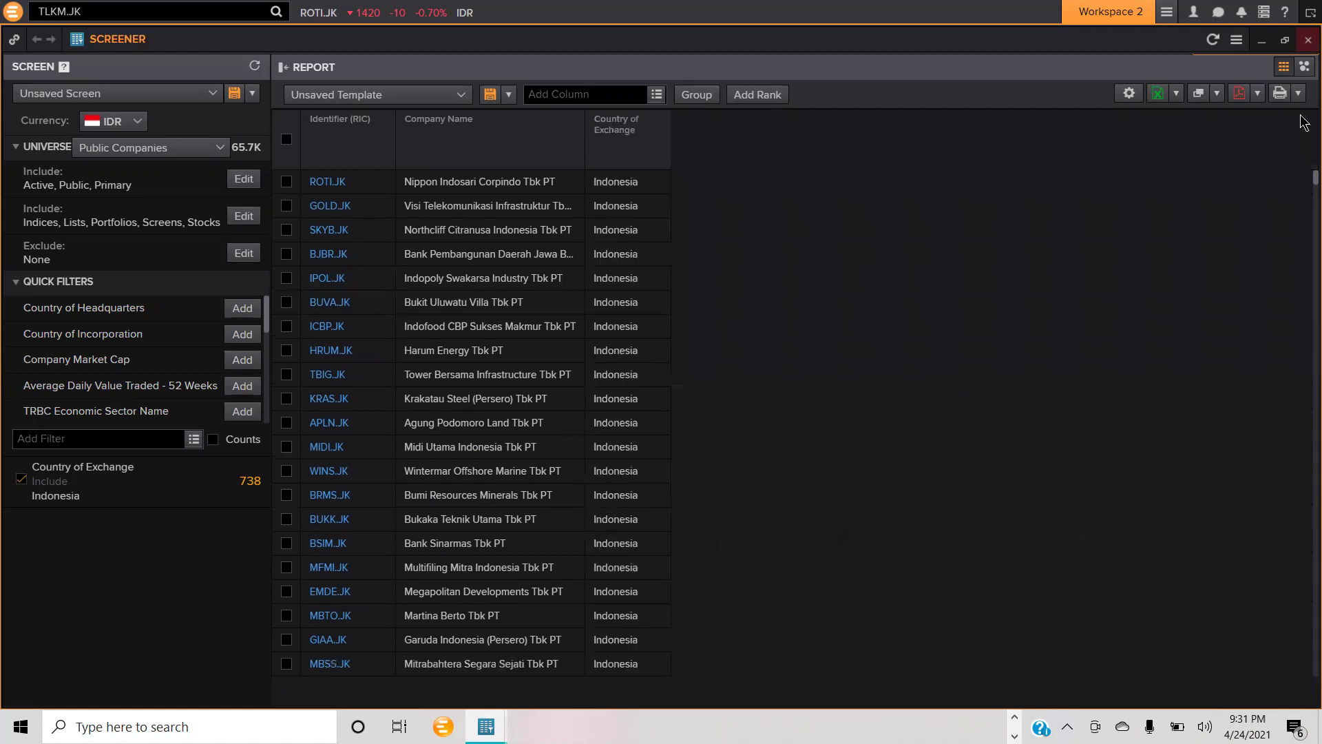
# Step: Open the column data item library and expand the Time Series Data and Time Series Ratios categories
pyautogui.click(654, 95)
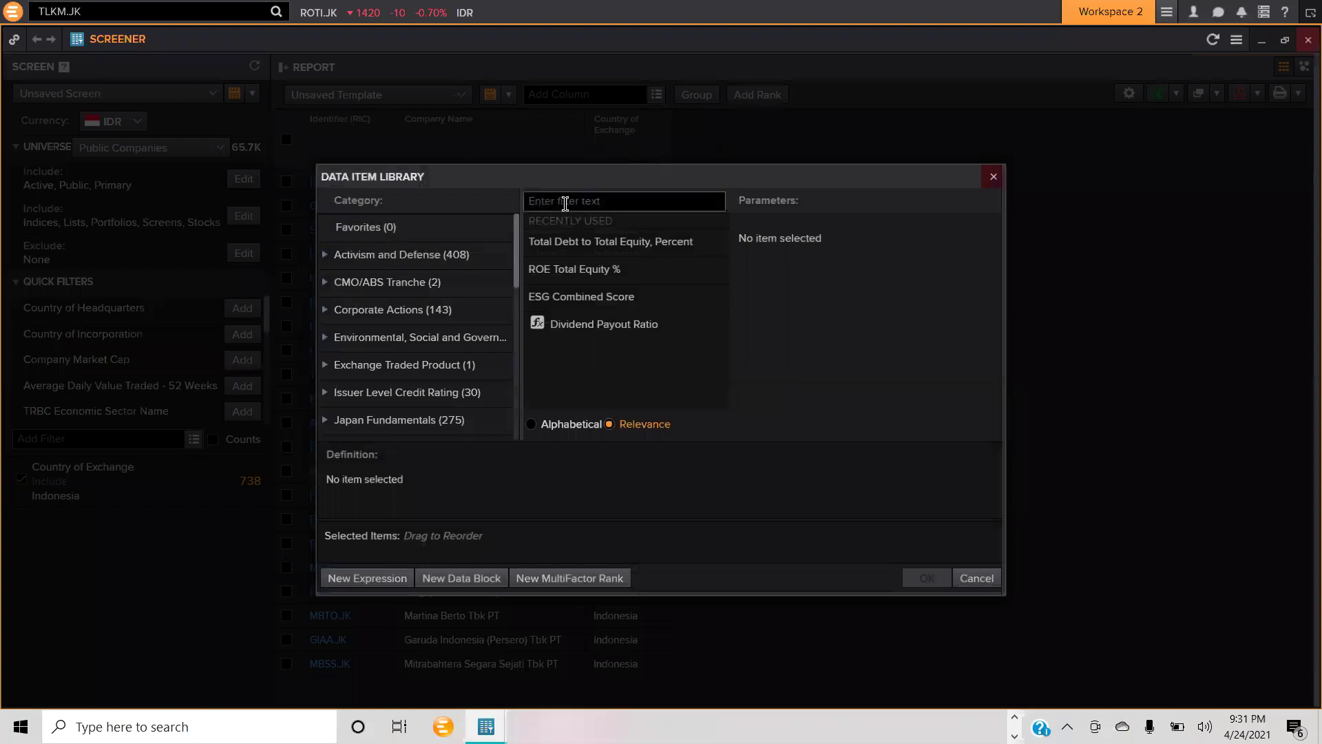
pyautogui.scroll(-3, 461, 278)
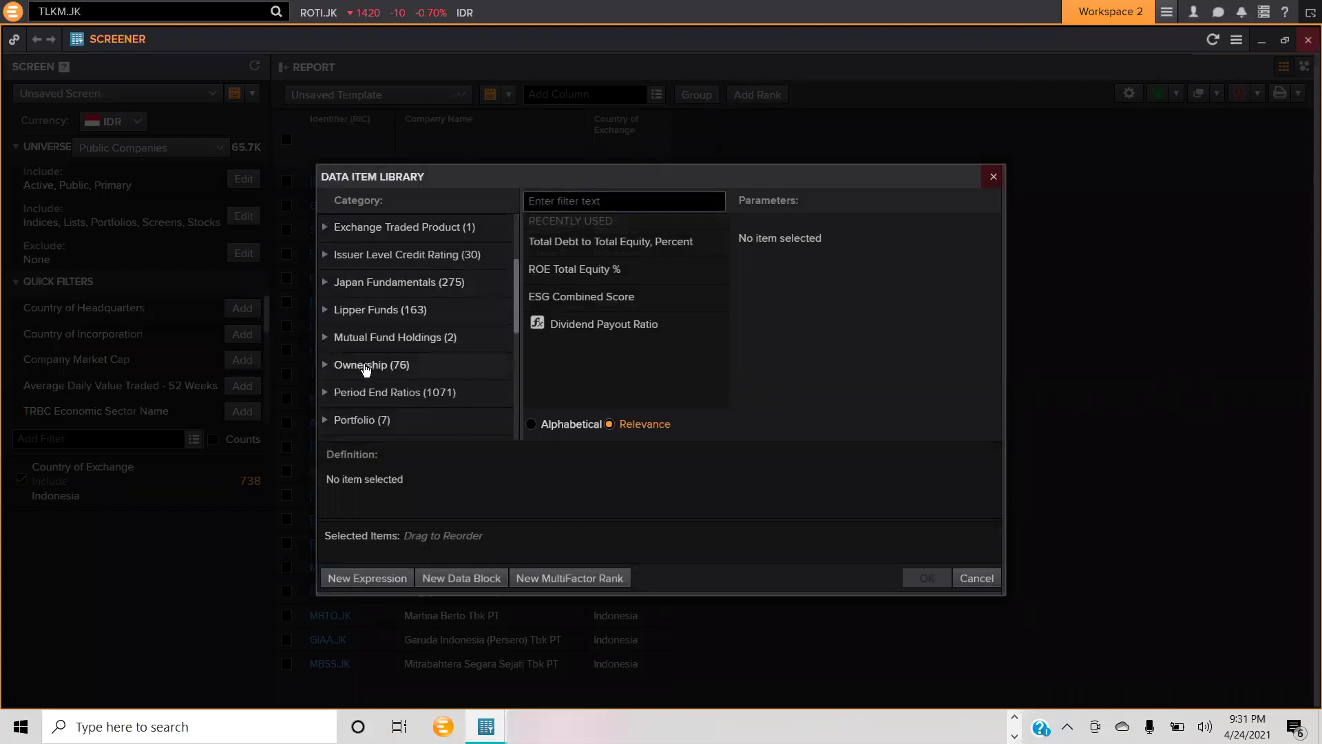
pyautogui.scroll(-3, 365, 367)
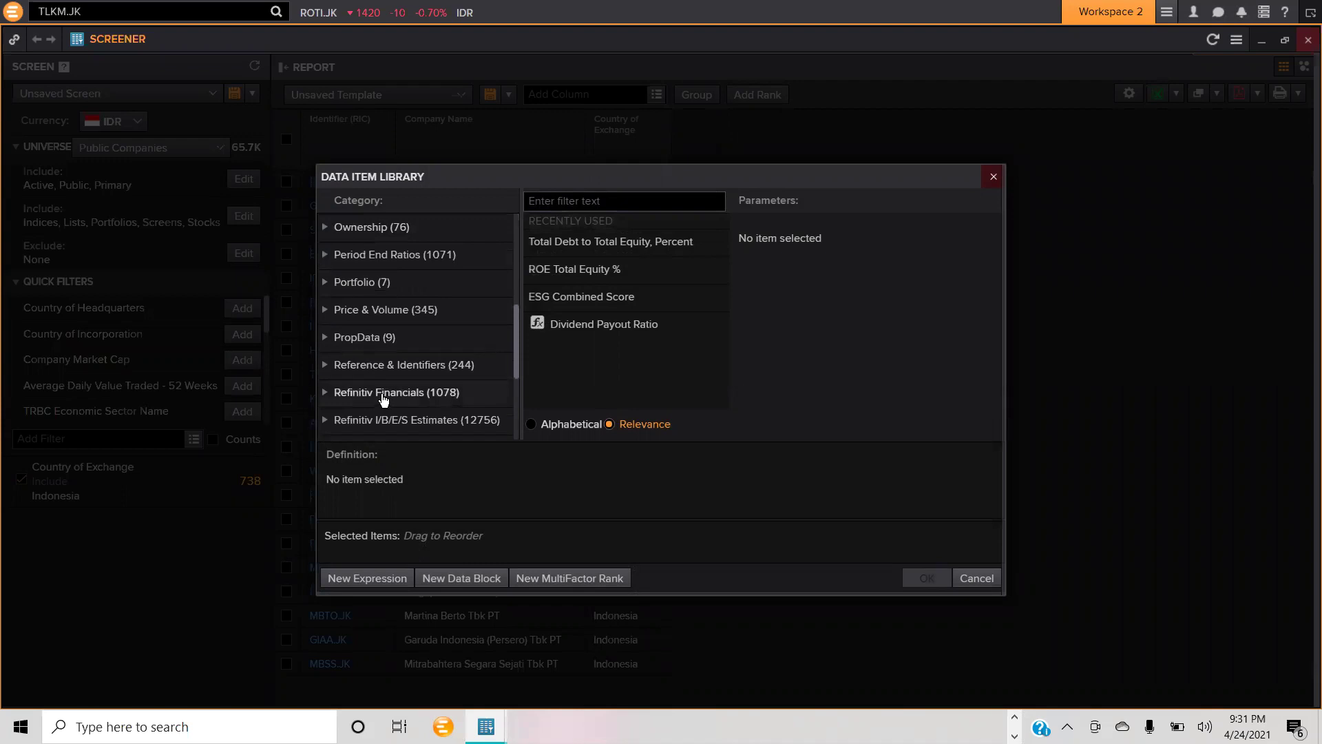
pyautogui.scroll(-2, 384, 400)
pyautogui.scroll(-3, 384, 400)
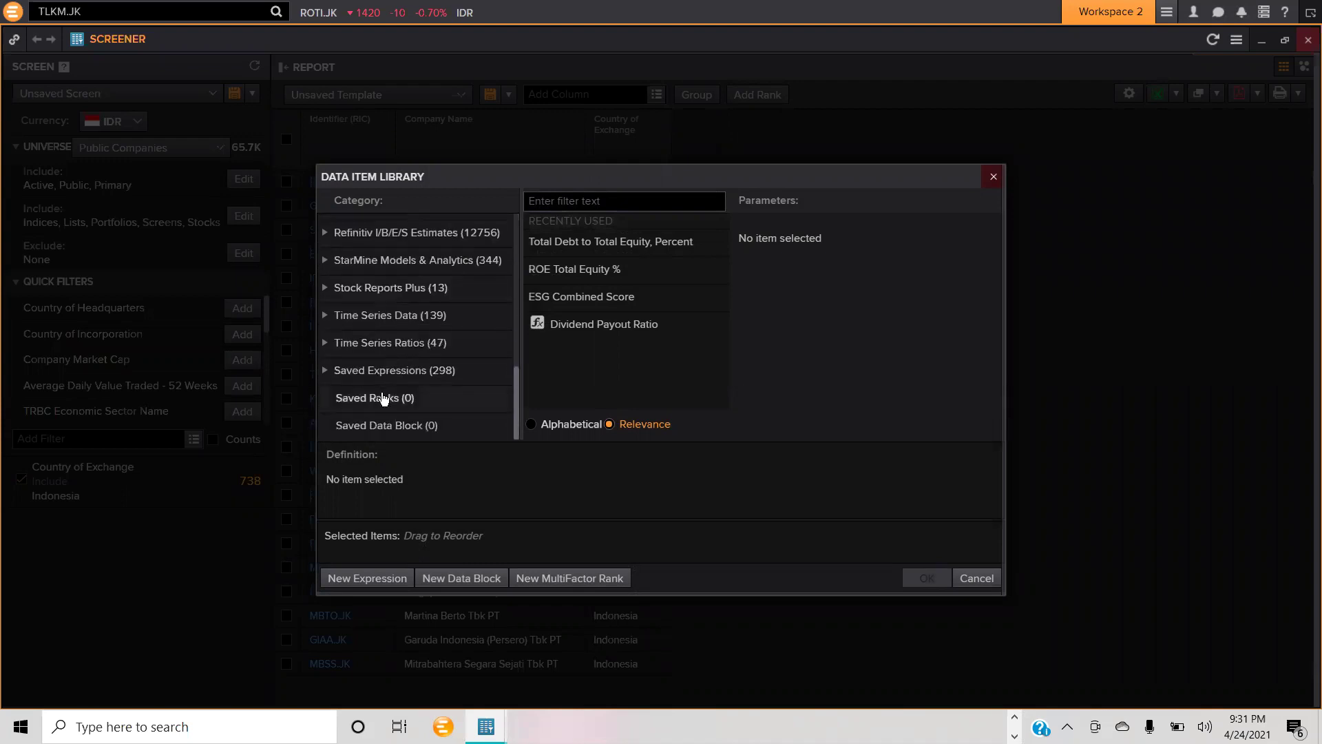
pyautogui.scroll(5, 440, 386)
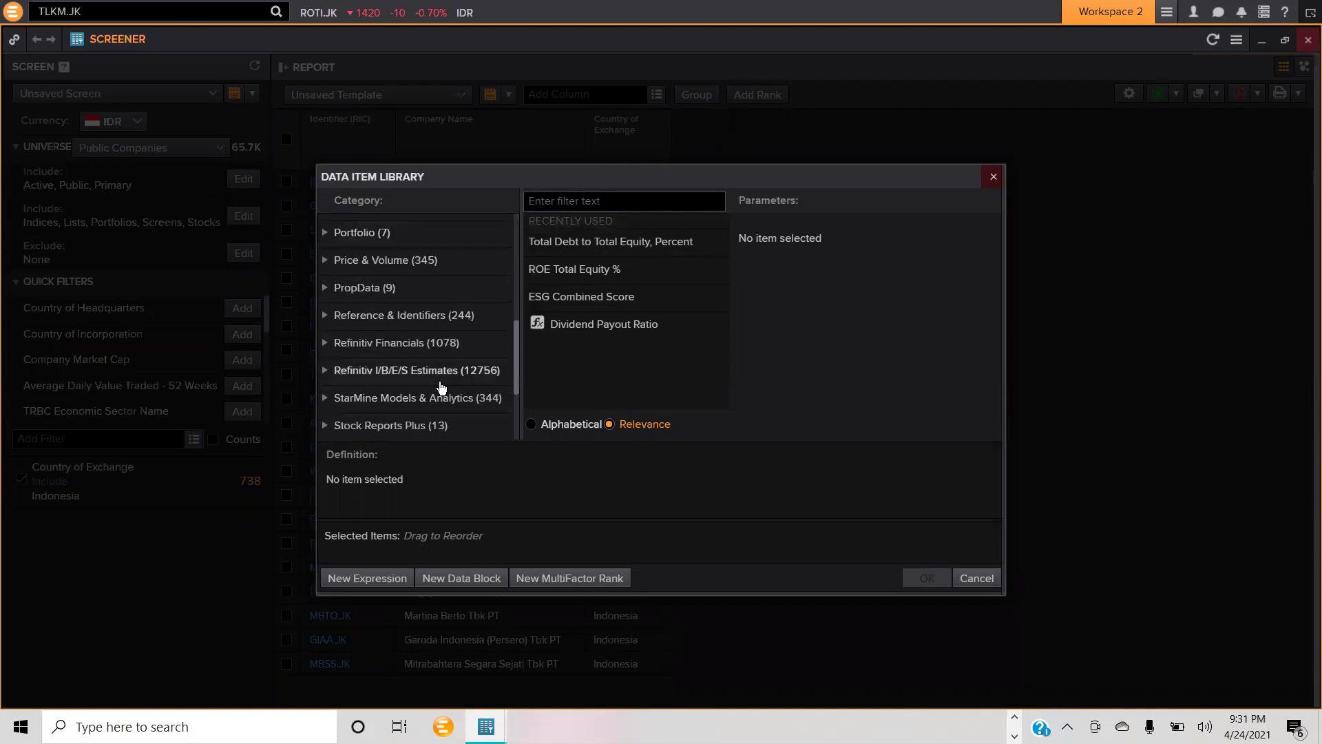
pyautogui.scroll(-1, 442, 387)
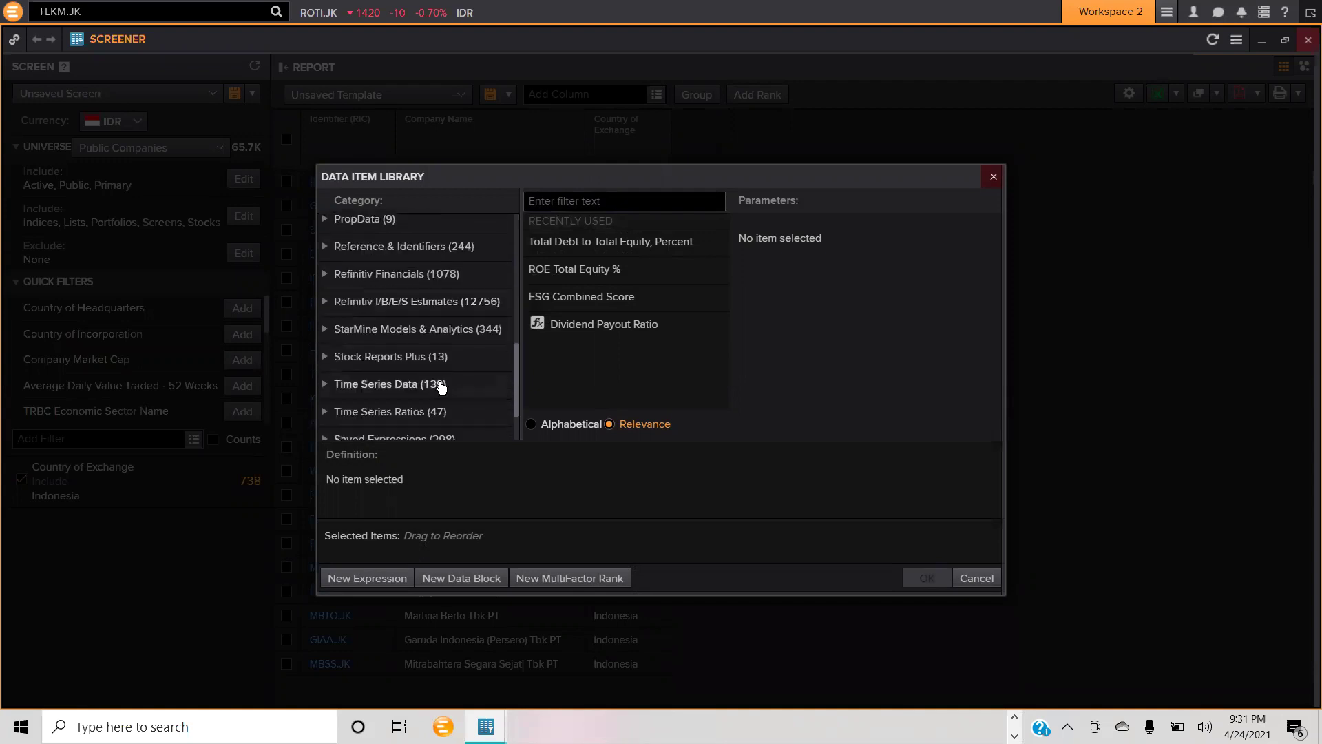
pyautogui.click(366, 384)
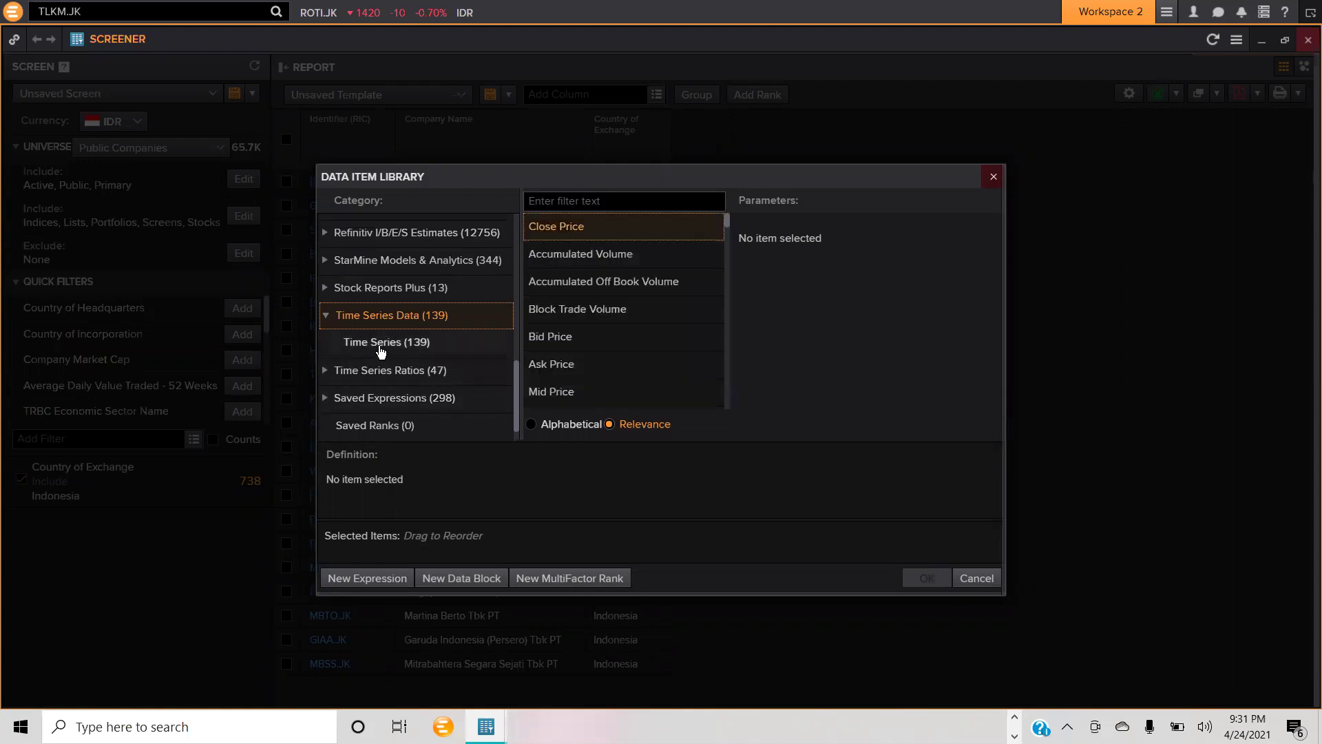
pyautogui.click(378, 371)
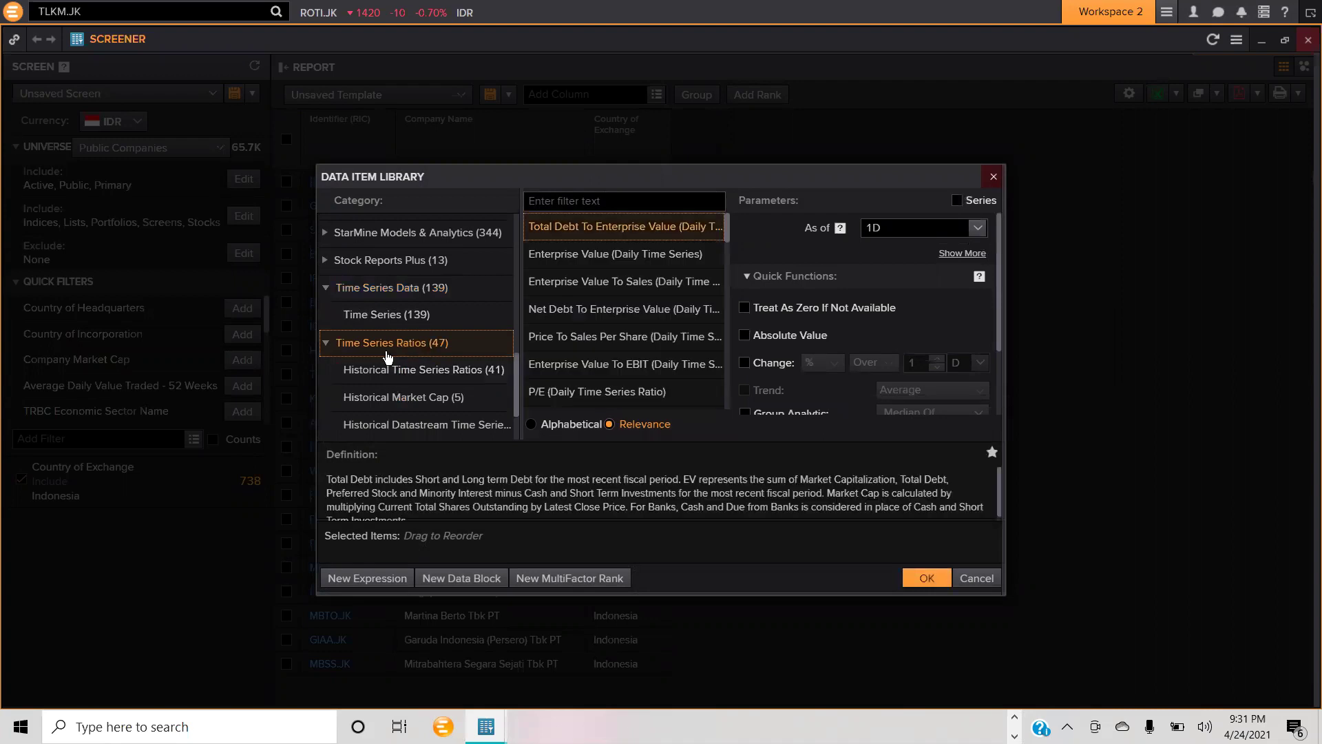
# Step: Select the first Company Market Cap item under Time Series Ratios and set it as a series covering the last 240 calendar months (CM)
pyautogui.scroll(-2, 646, 331)
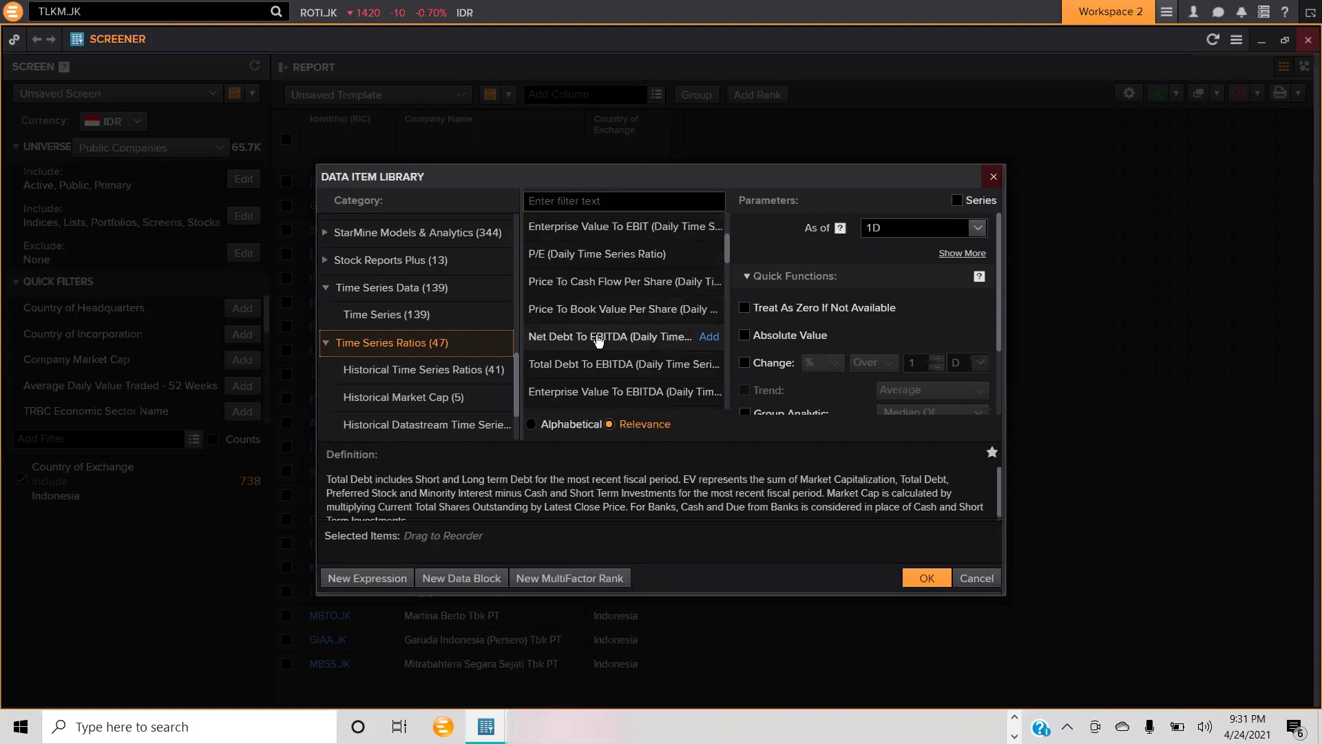
pyautogui.scroll(-2, 619, 355)
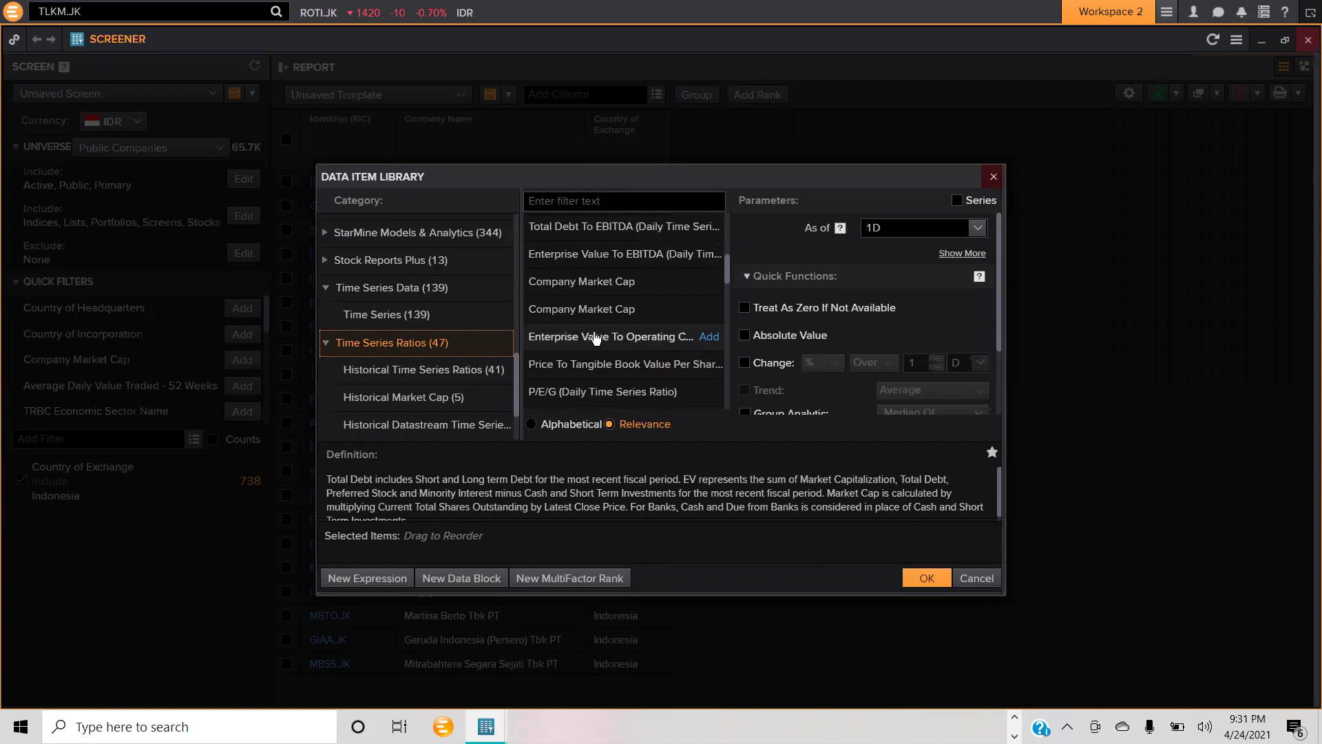
pyautogui.click(585, 293)
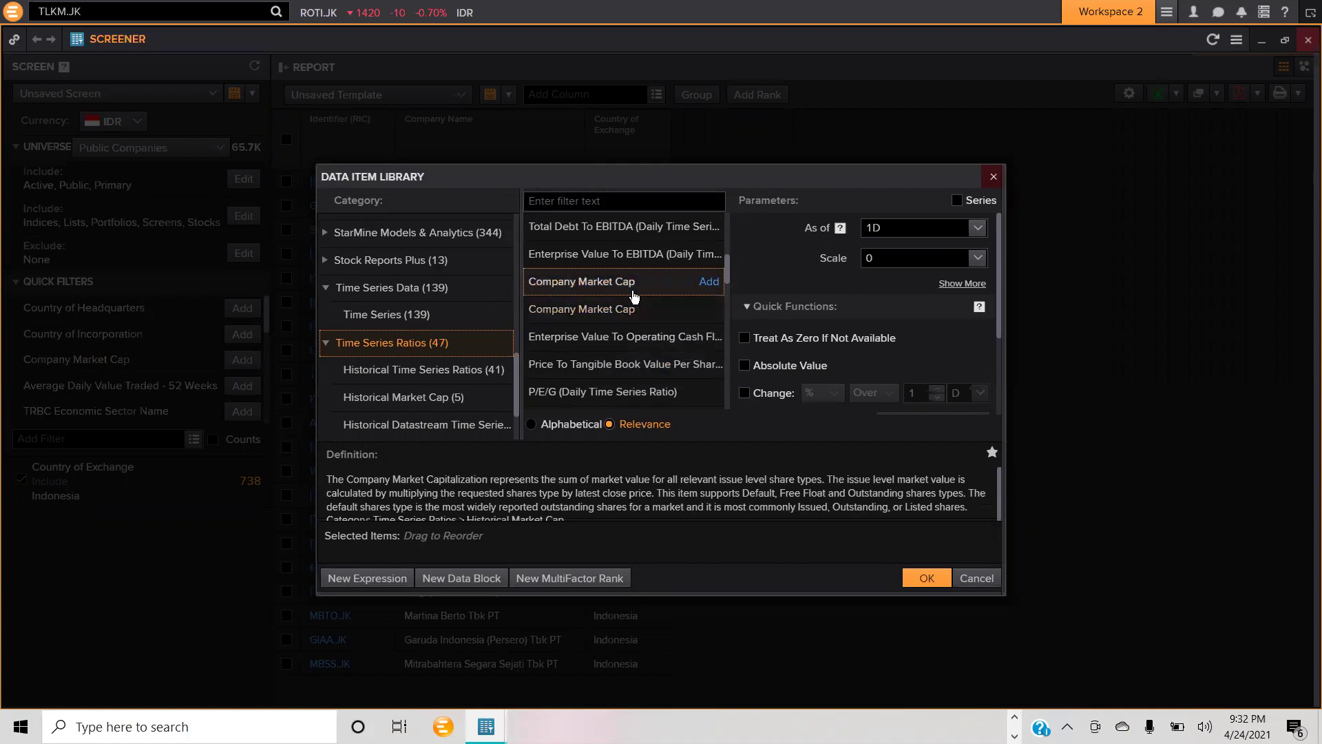
pyautogui.click(981, 206)
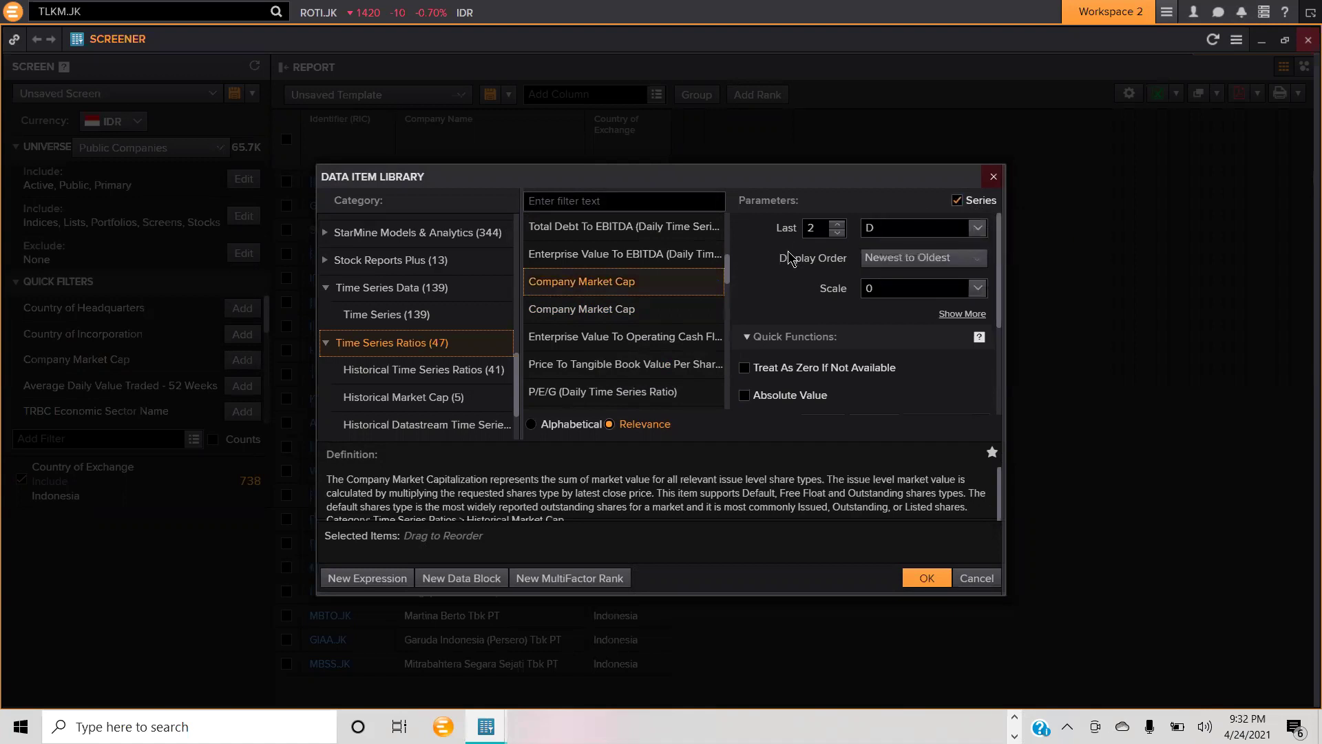
pyautogui.click(978, 231)
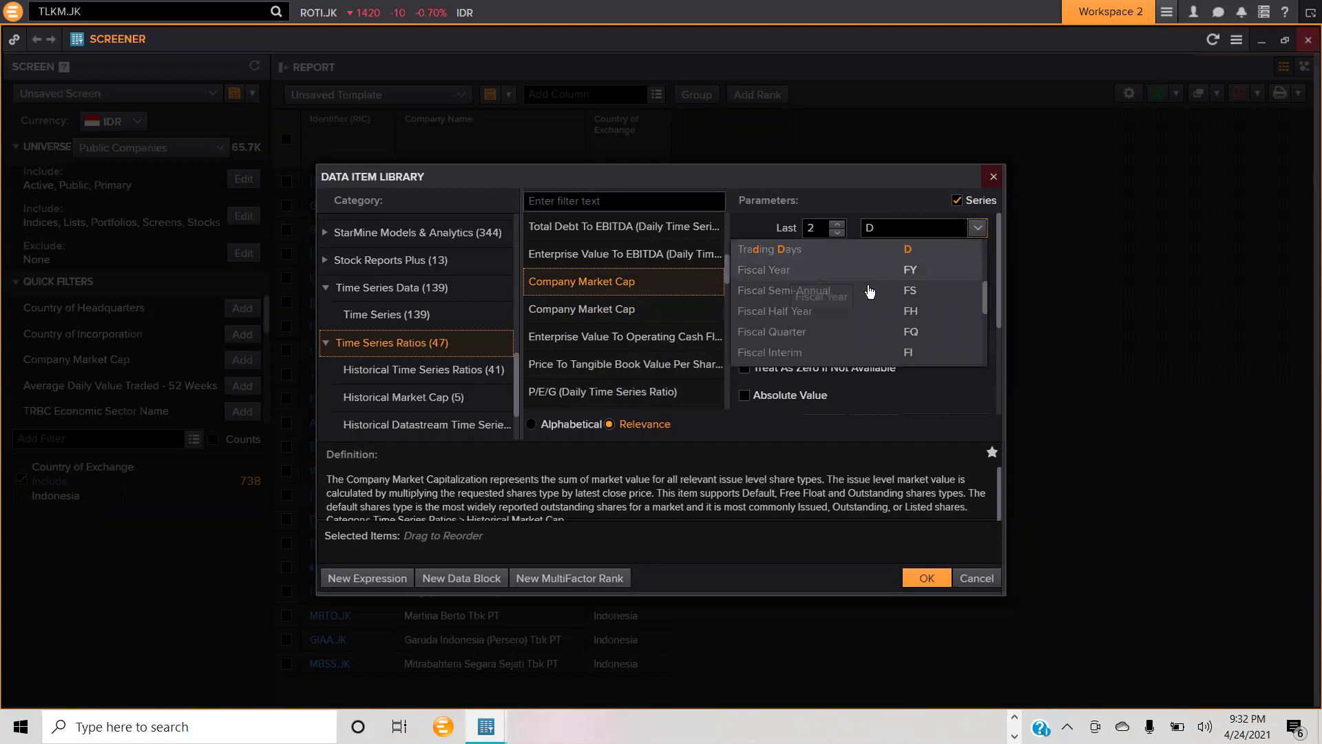
pyautogui.scroll(-3, 862, 315)
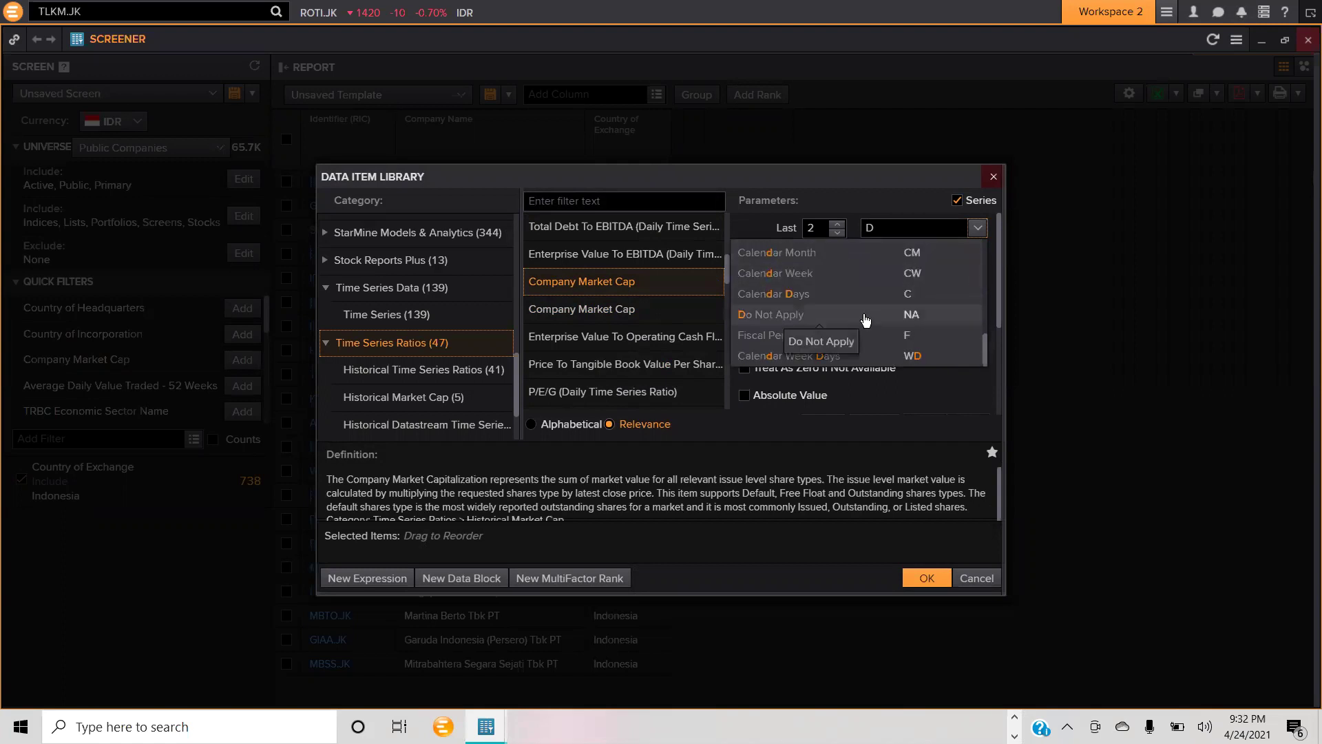
pyautogui.scroll(2, 865, 327)
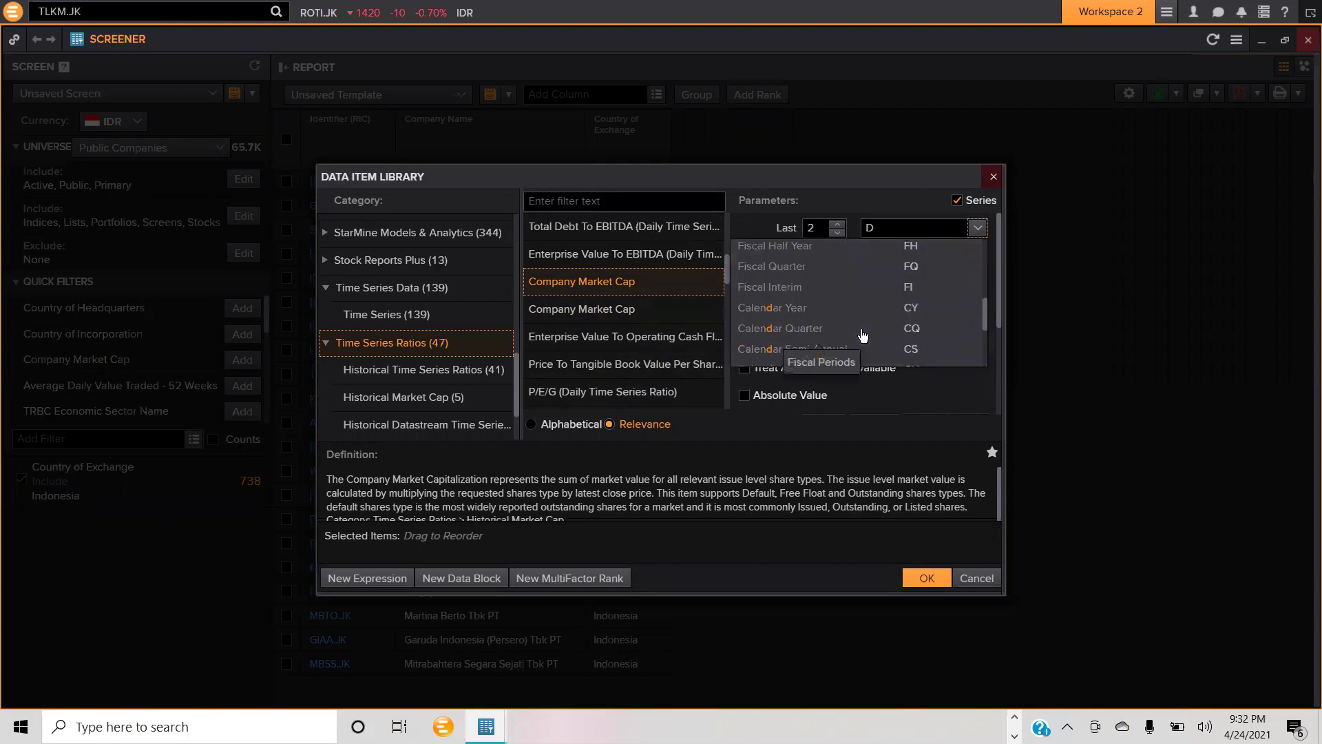
pyautogui.scroll(-2, 863, 335)
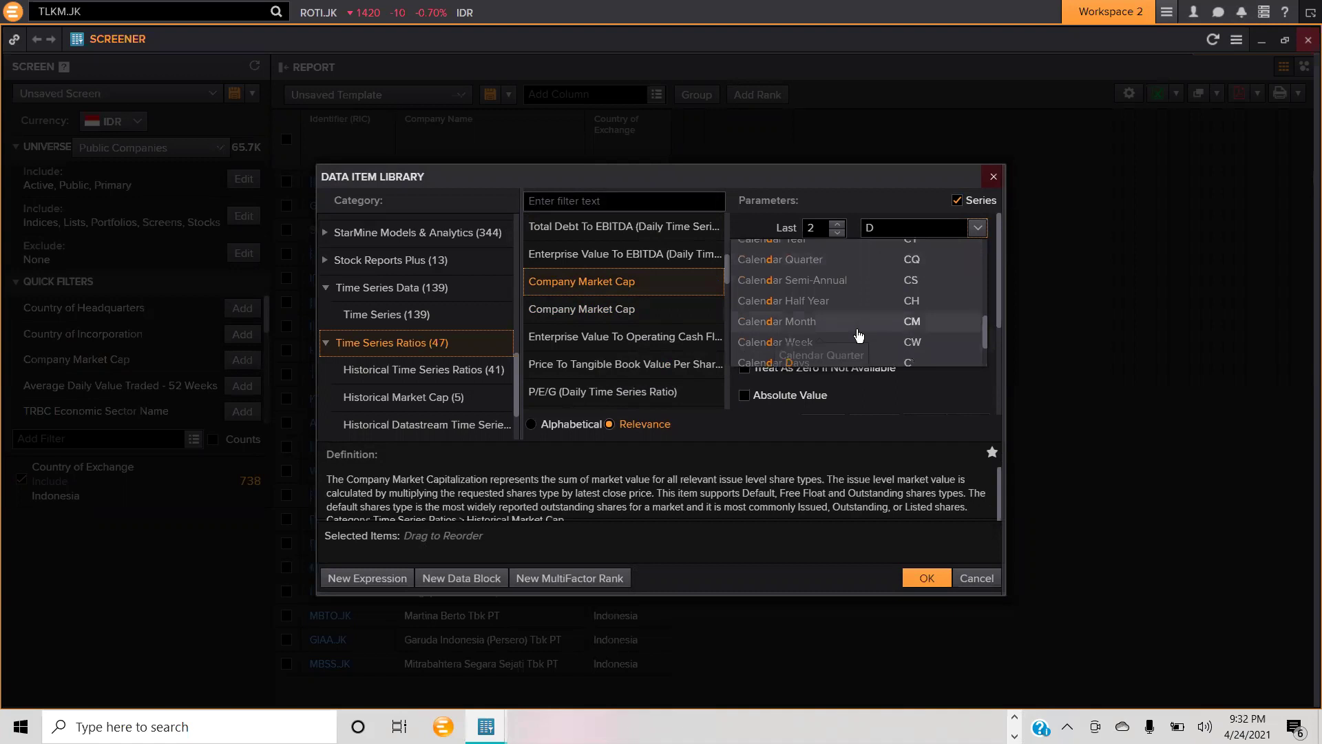
pyautogui.click(810, 329)
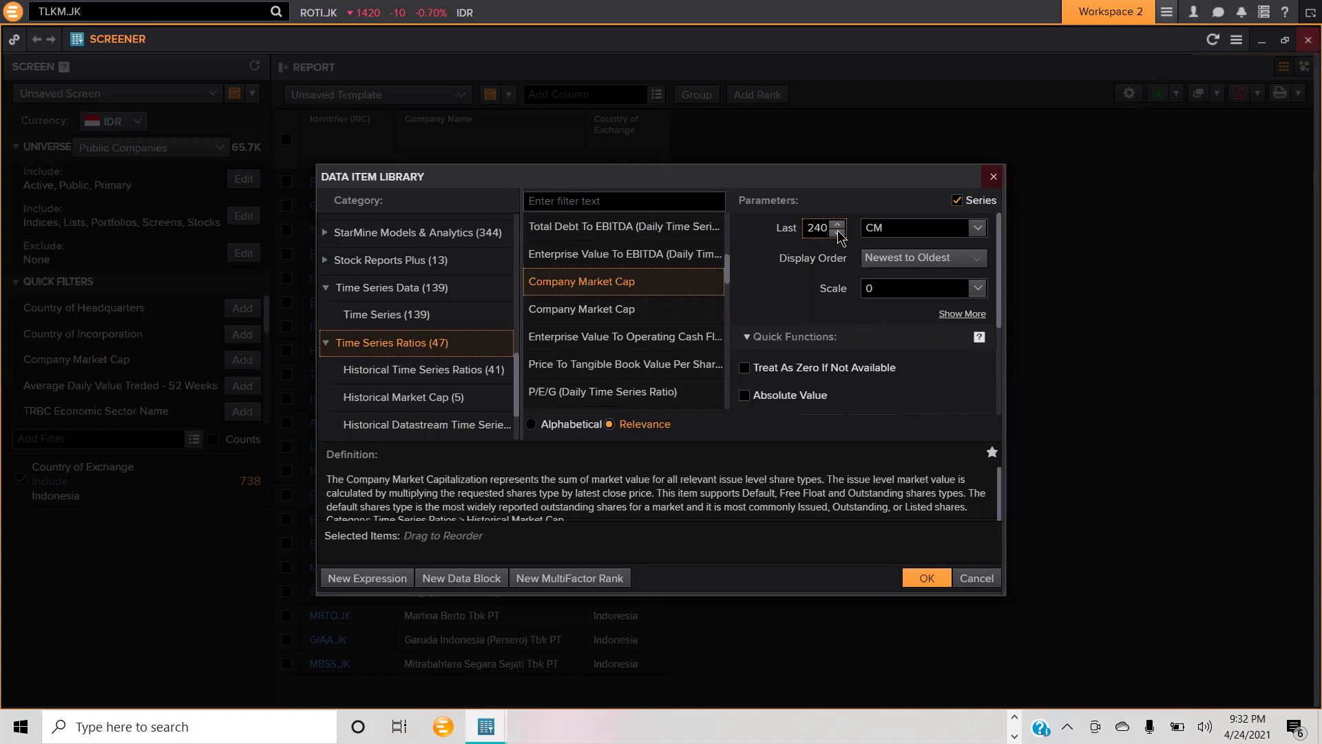
# Step: Add the configured Company Market Cap series to the report and export the screener results to Excel
pyautogui.click(709, 282)
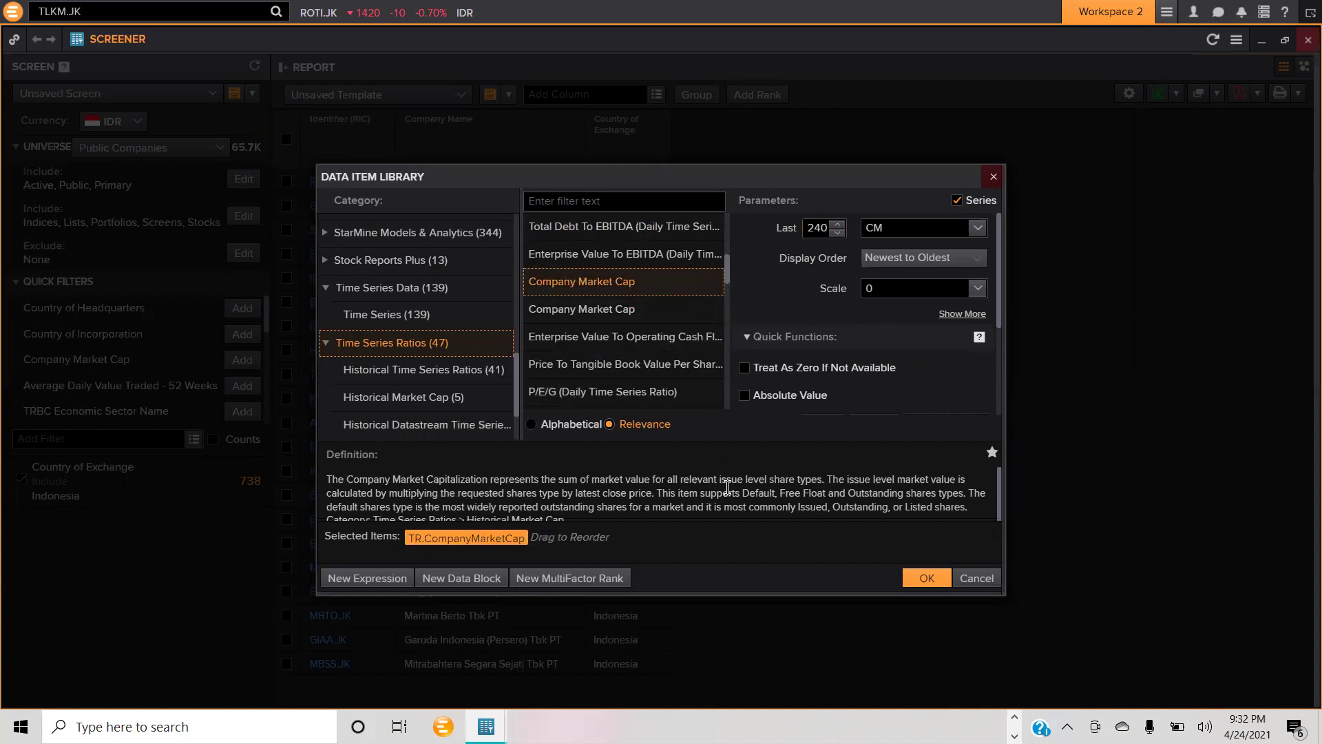
pyautogui.click(935, 584)
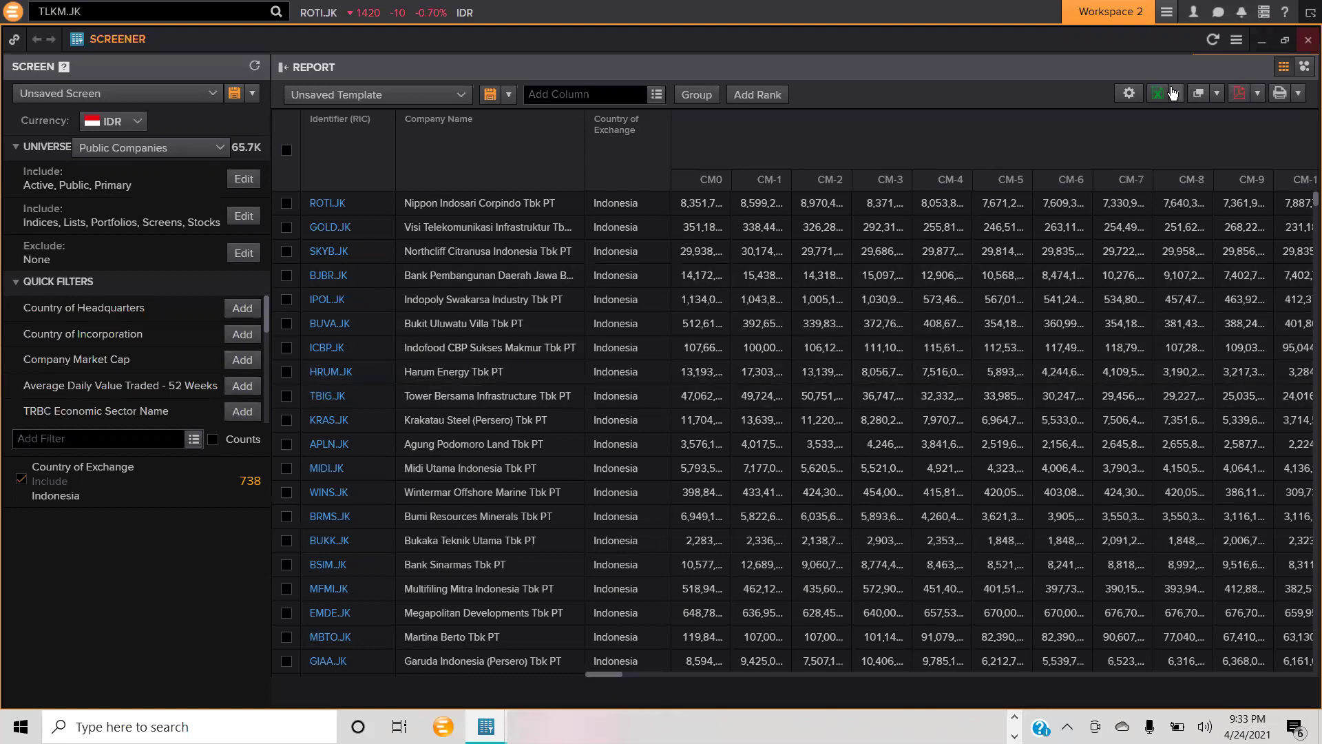
pyautogui.click(1161, 97)
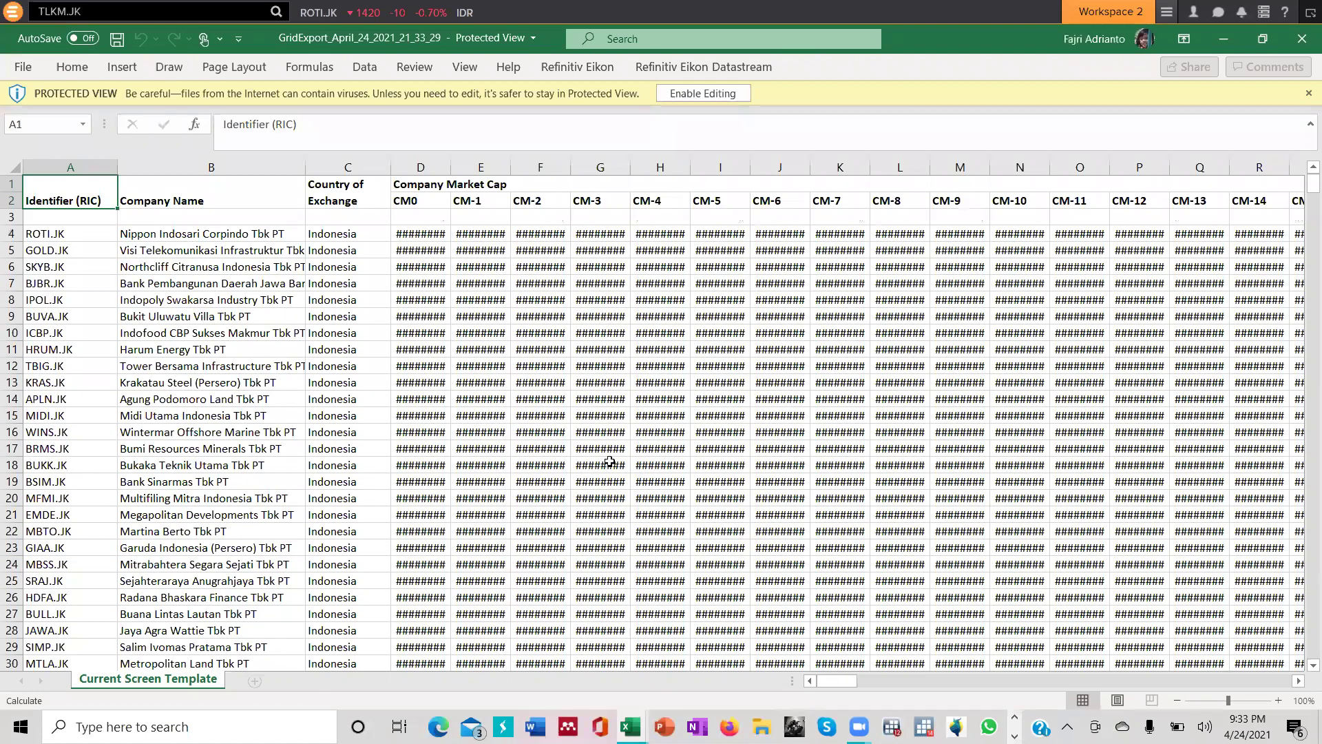
# Step: Widen the CM0 and CM-1 columns to fit their market cap values and look through the company rows
pyautogui.doubleClick(450, 169)
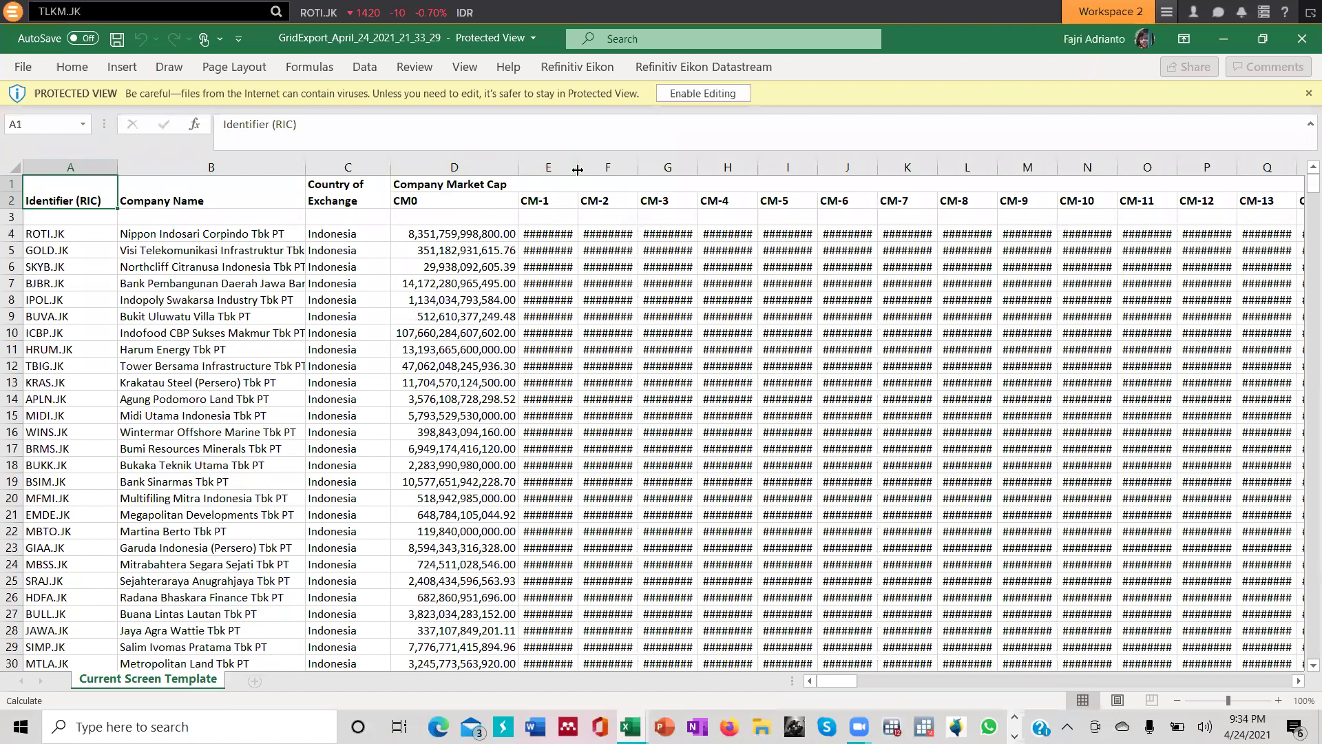
pyautogui.doubleClick(577, 170)
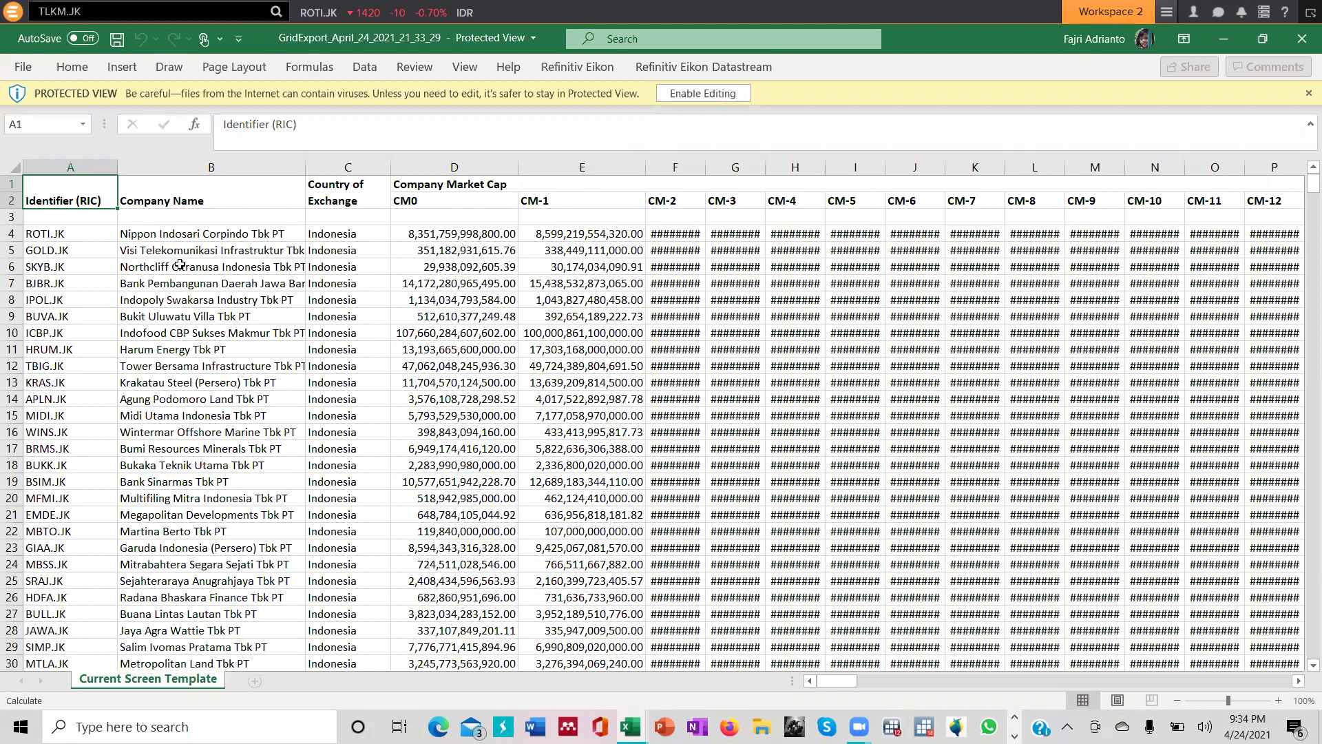
pyautogui.scroll(-20, 251, 274)
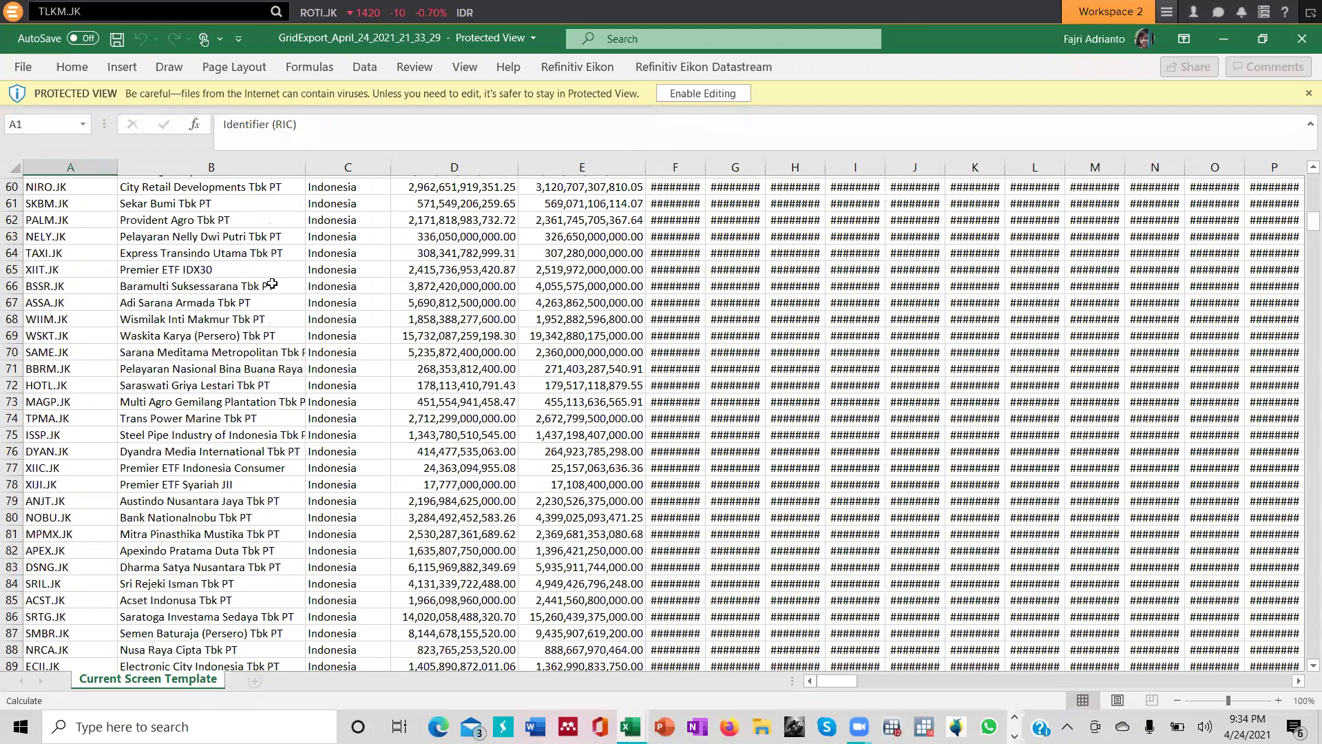
pyautogui.scroll(20, 273, 283)
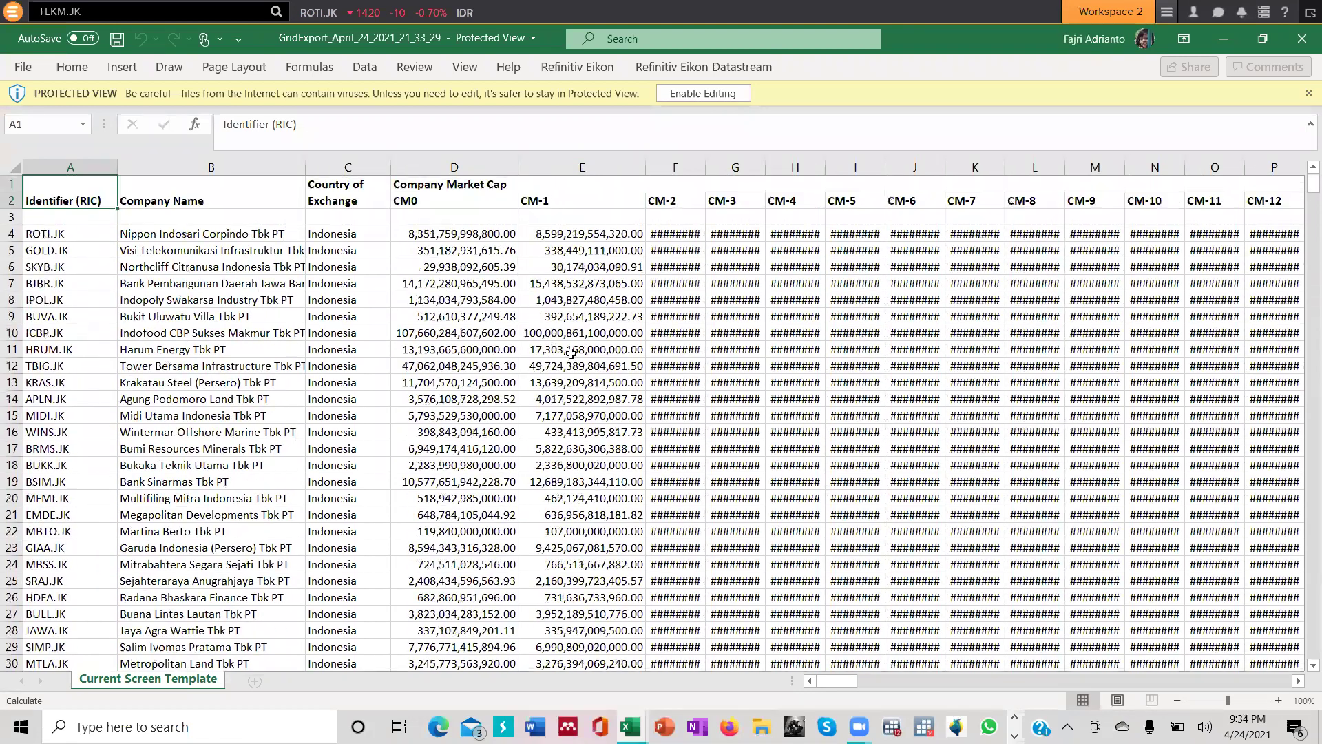
# Step: Check the exported monthly columns through CM-239 and enable editing of the protected workbook
pyautogui.moveTo(839, 682); pyautogui.dragTo(1298, 697)
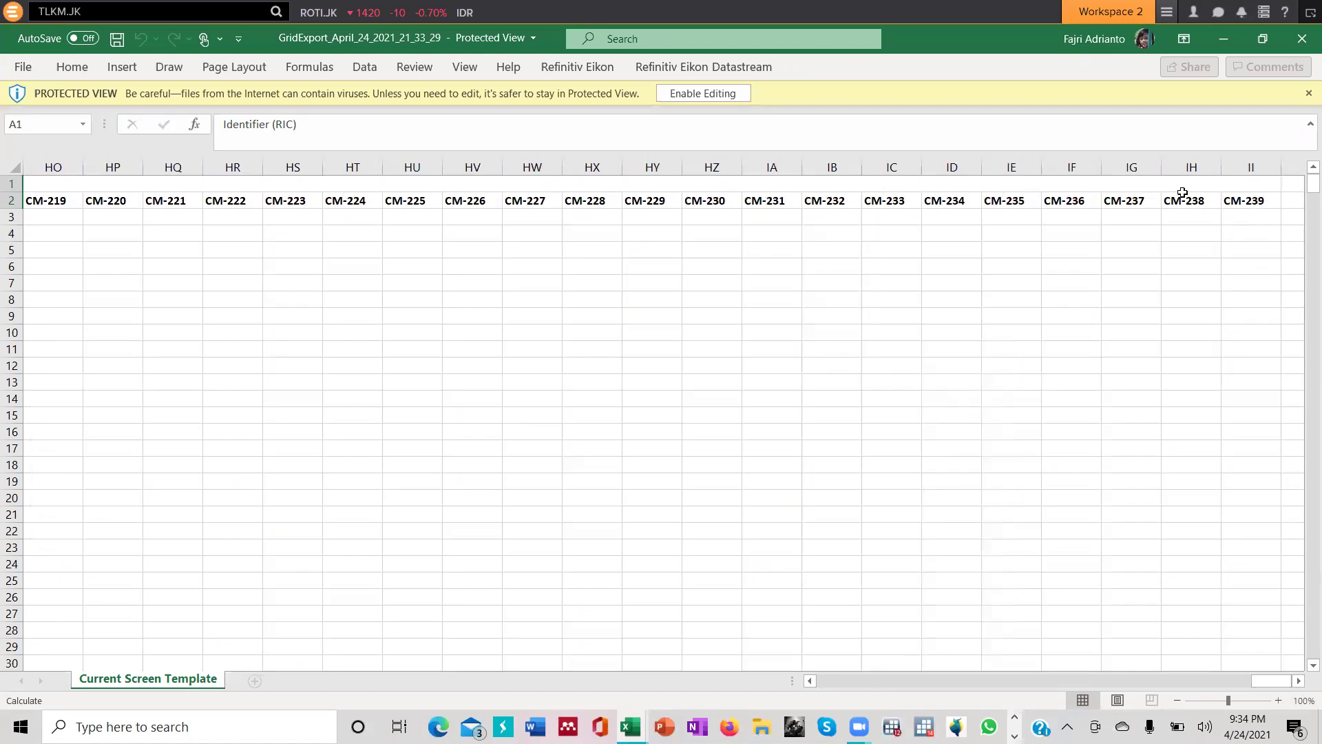
pyautogui.click(1264, 199)
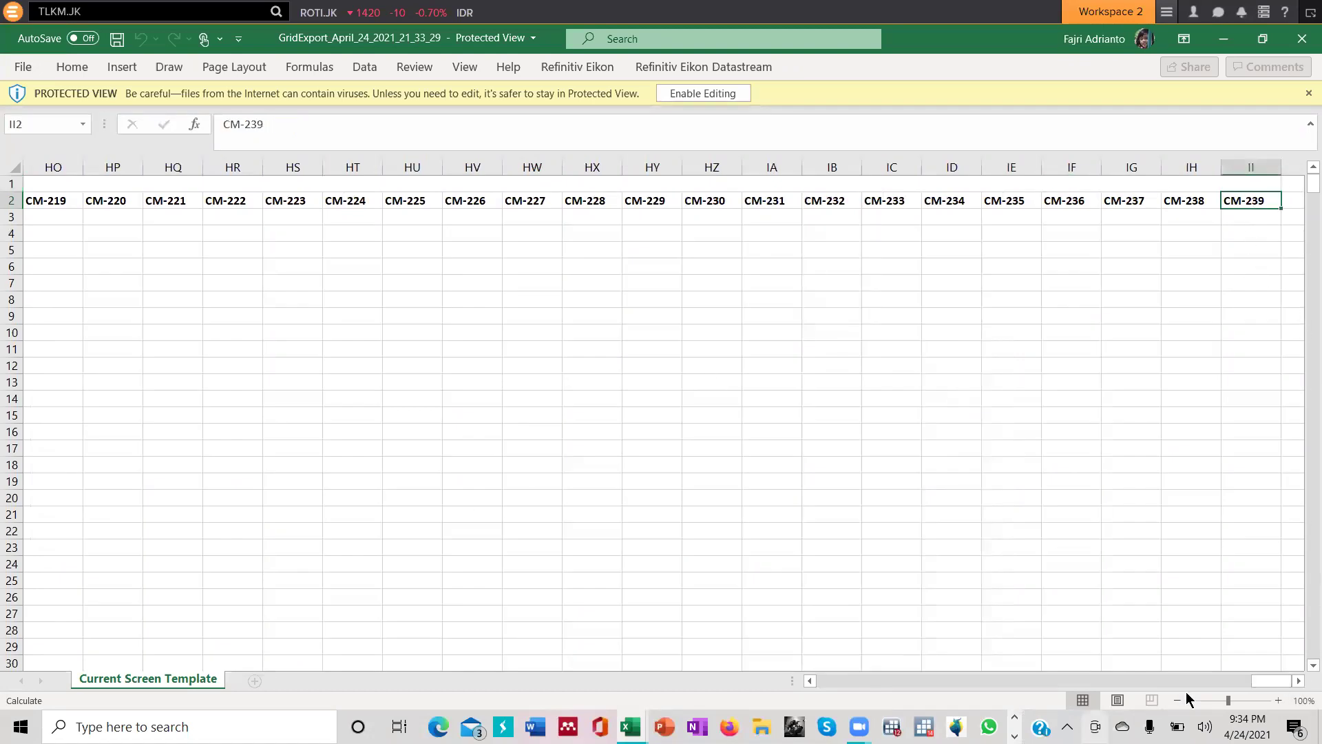
pyautogui.moveTo(1272, 689); pyautogui.dragTo(846, 689)
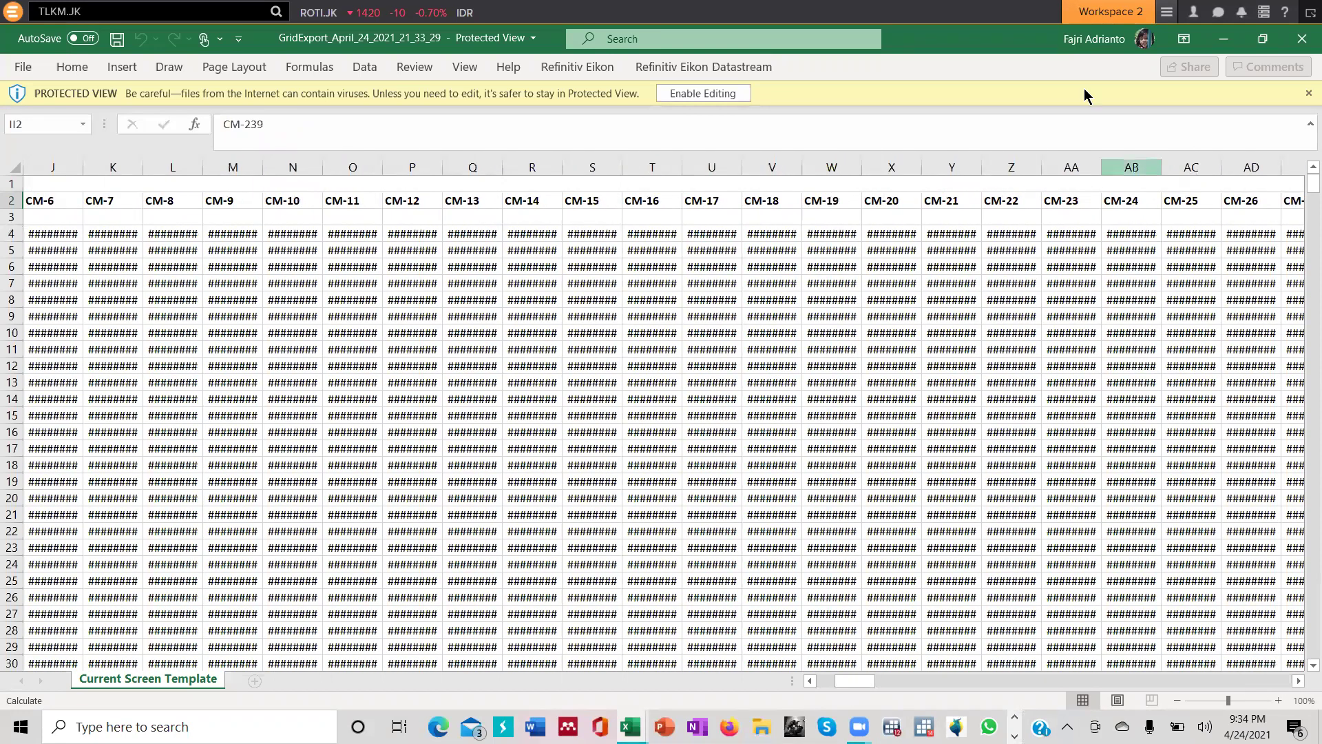
pyautogui.click(704, 94)
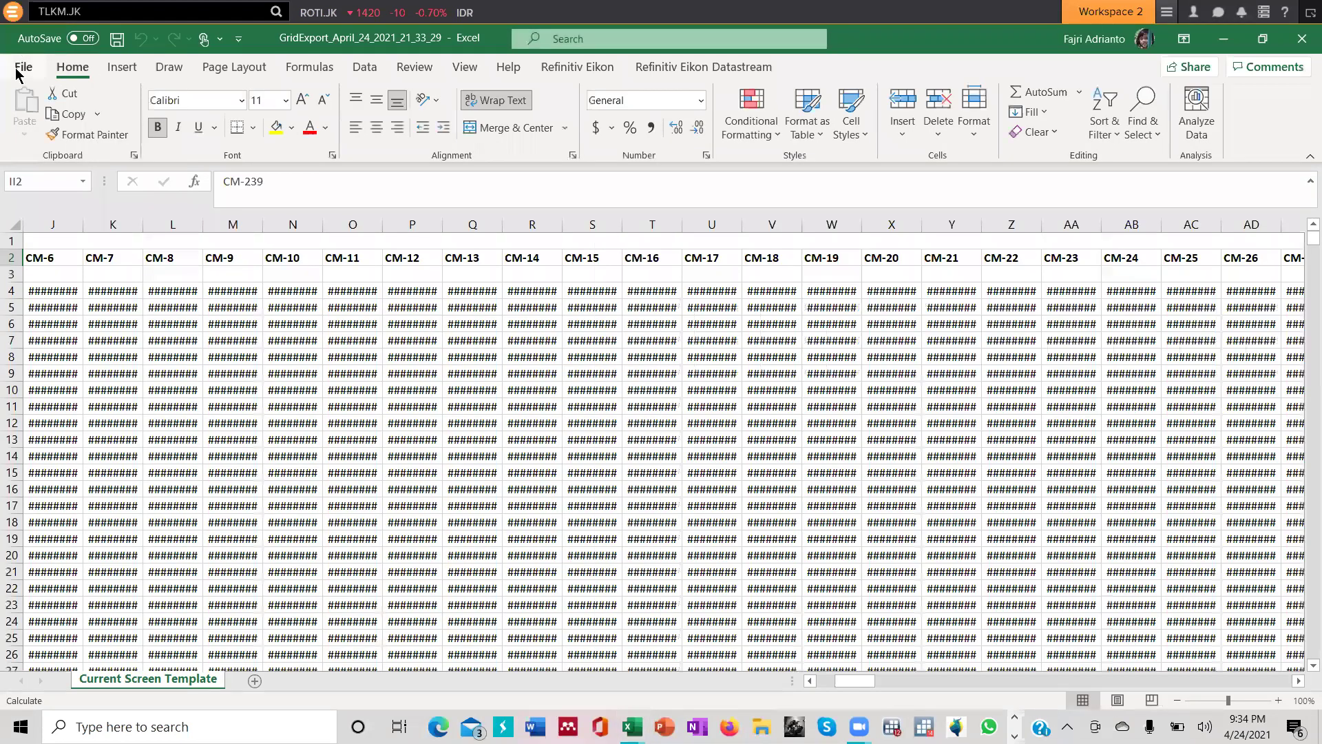
pyautogui.click(22, 67)
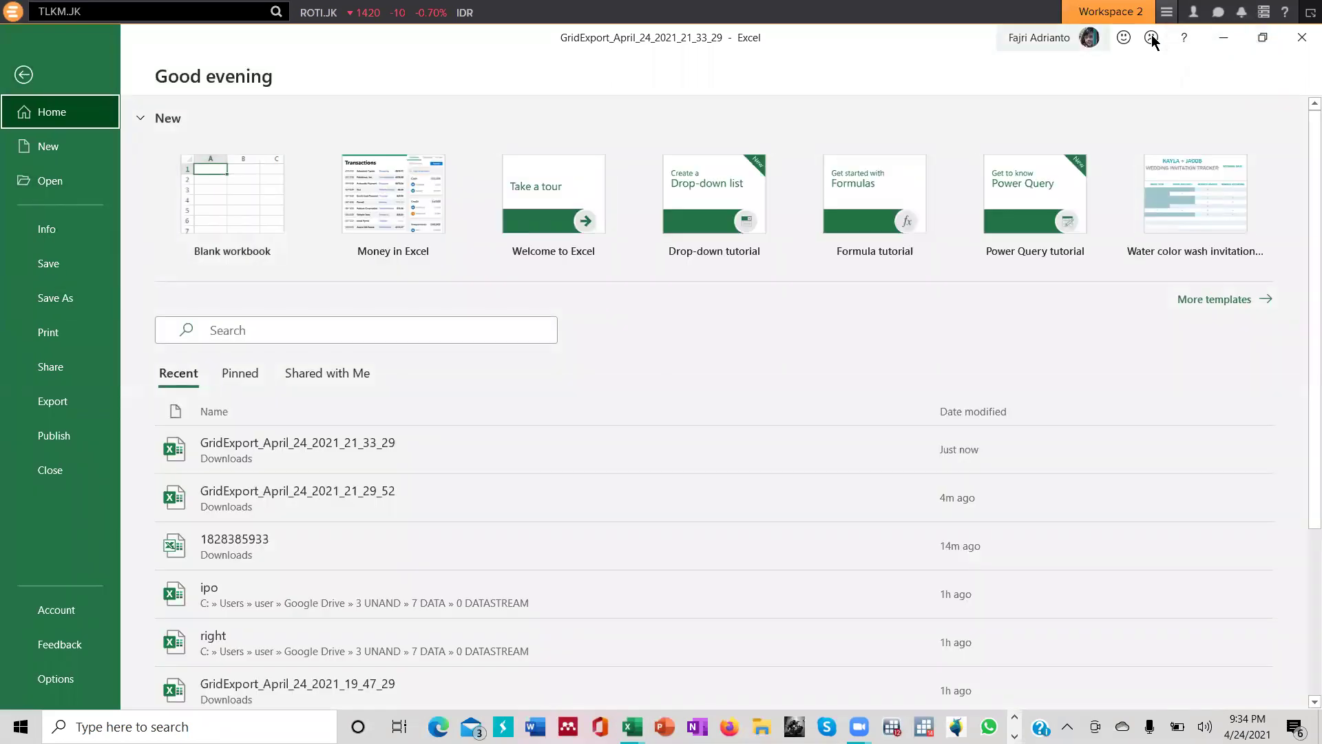
# Step: Switch back to the Eikon Screener, review the monthly columns and remove the Company Market Cap series from the report
pyautogui.hotkey('alt', 'Tab')
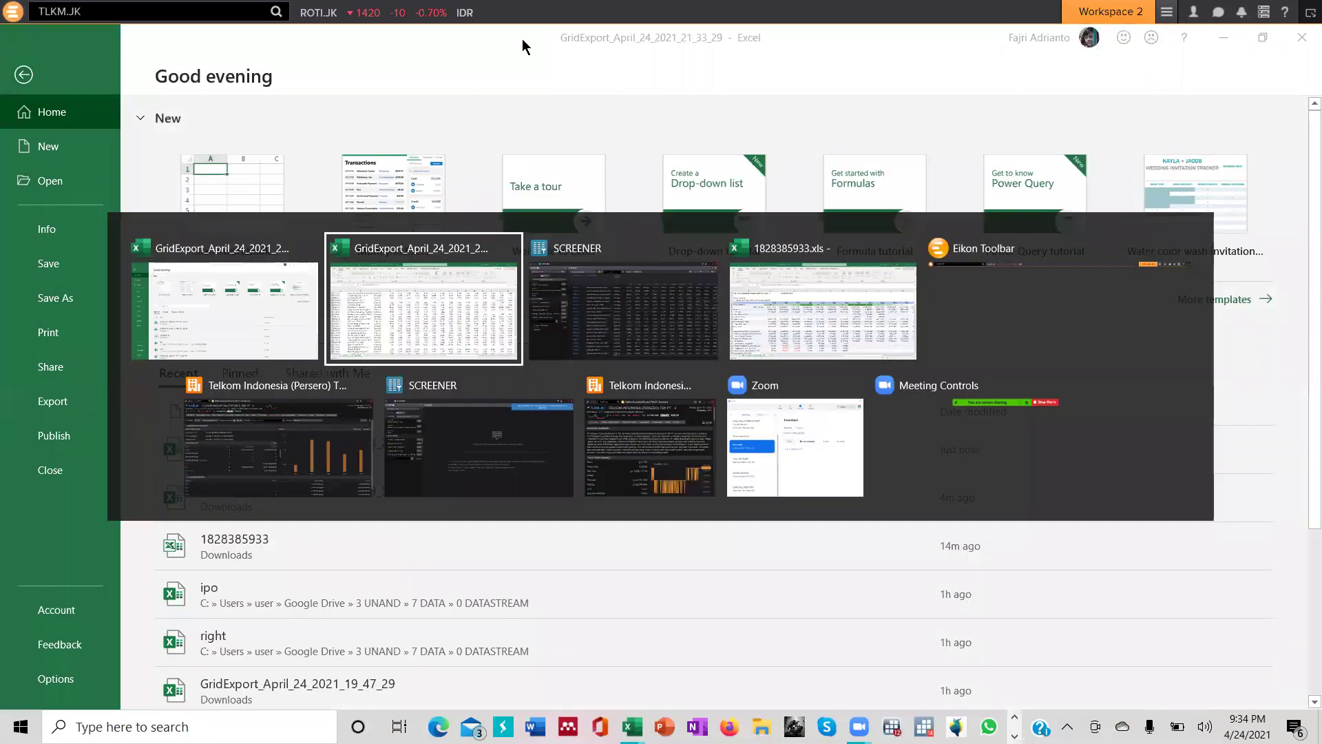
pyautogui.click(601, 290)
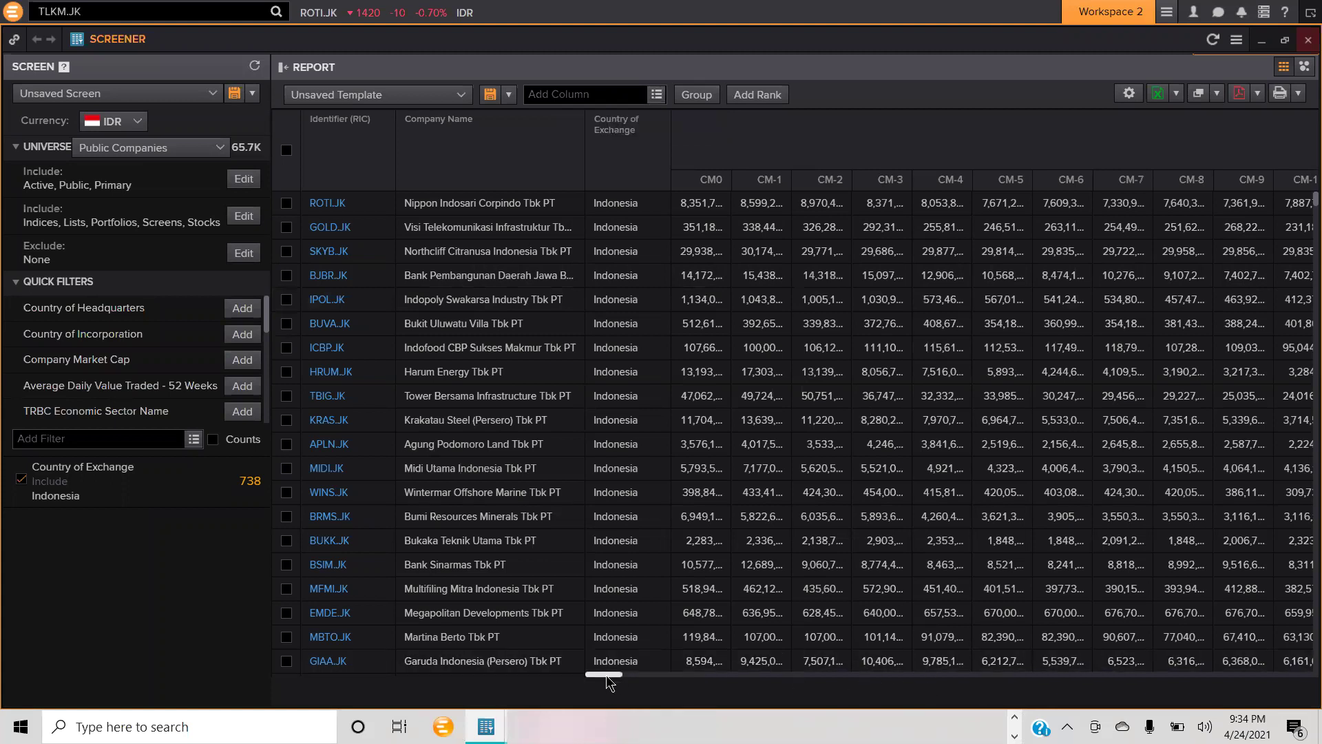
pyautogui.click(971, 675)
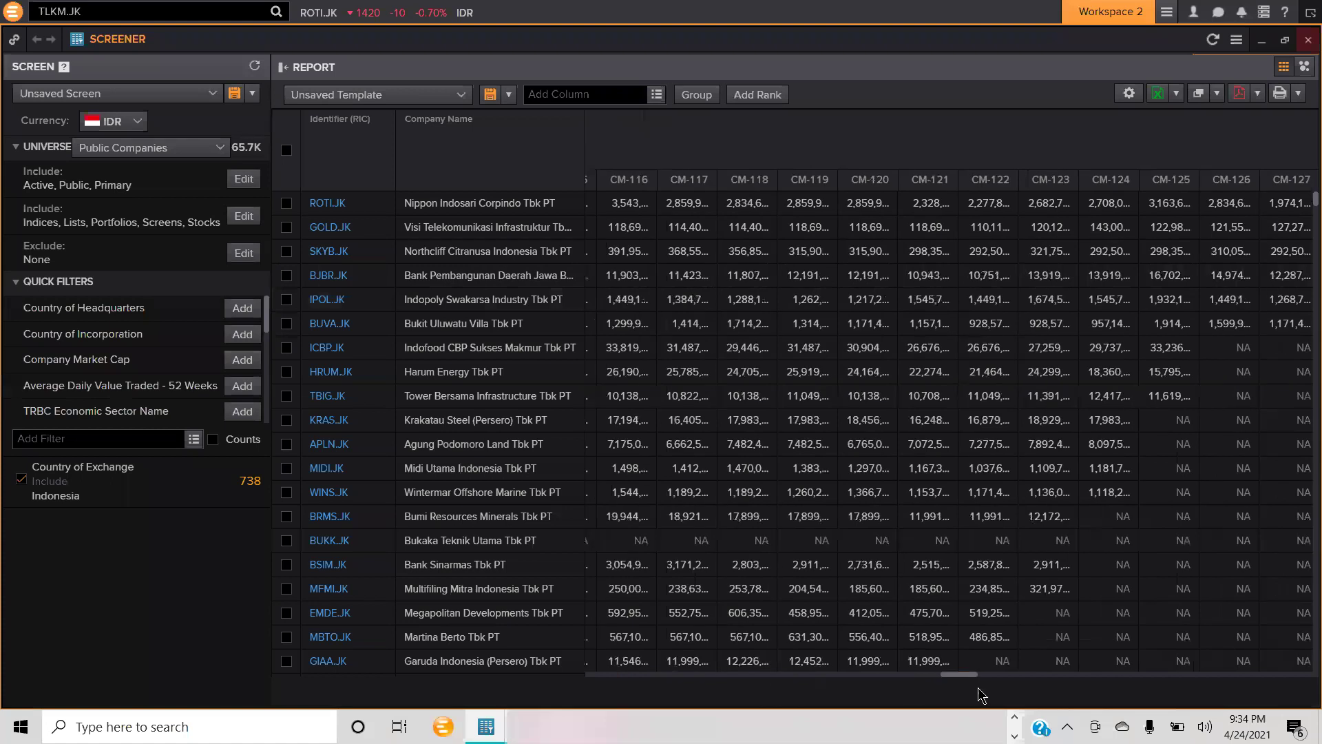
pyautogui.moveTo(970, 682); pyautogui.dragTo(1317, 682)
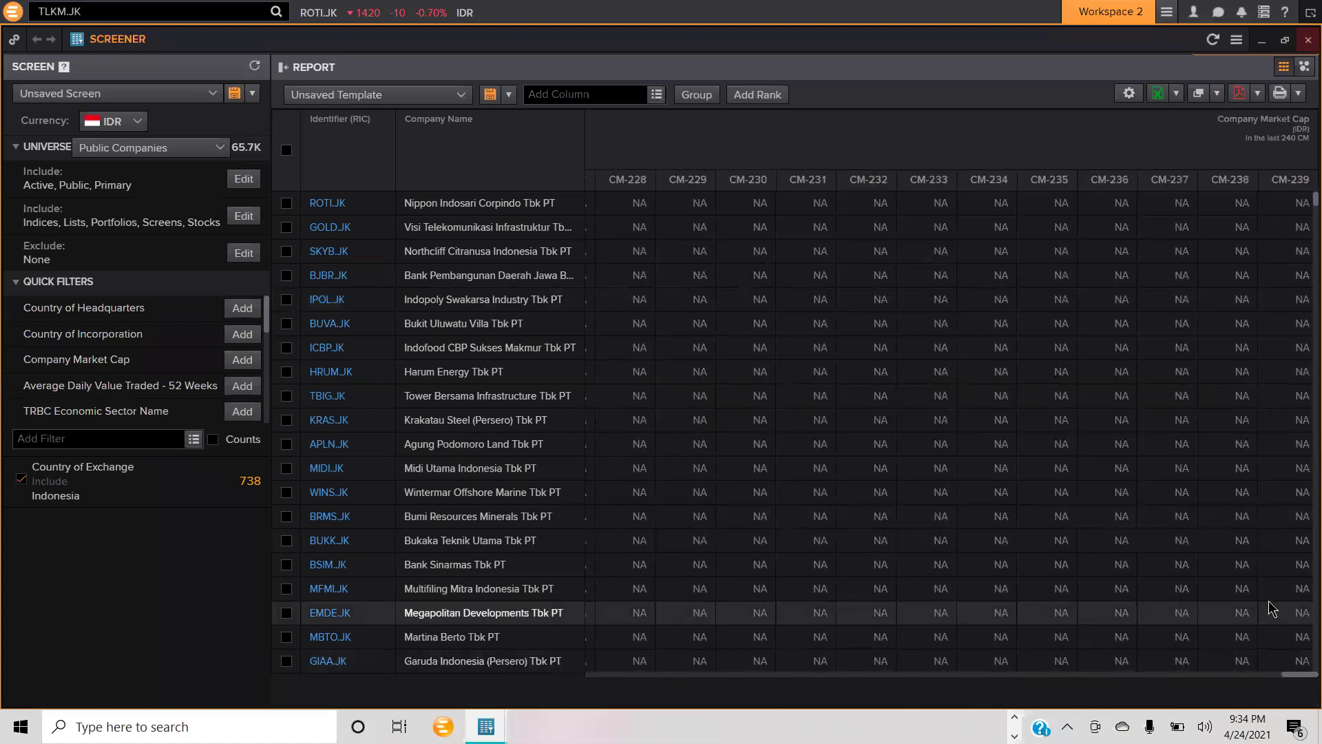
pyautogui.moveTo(1309, 121)
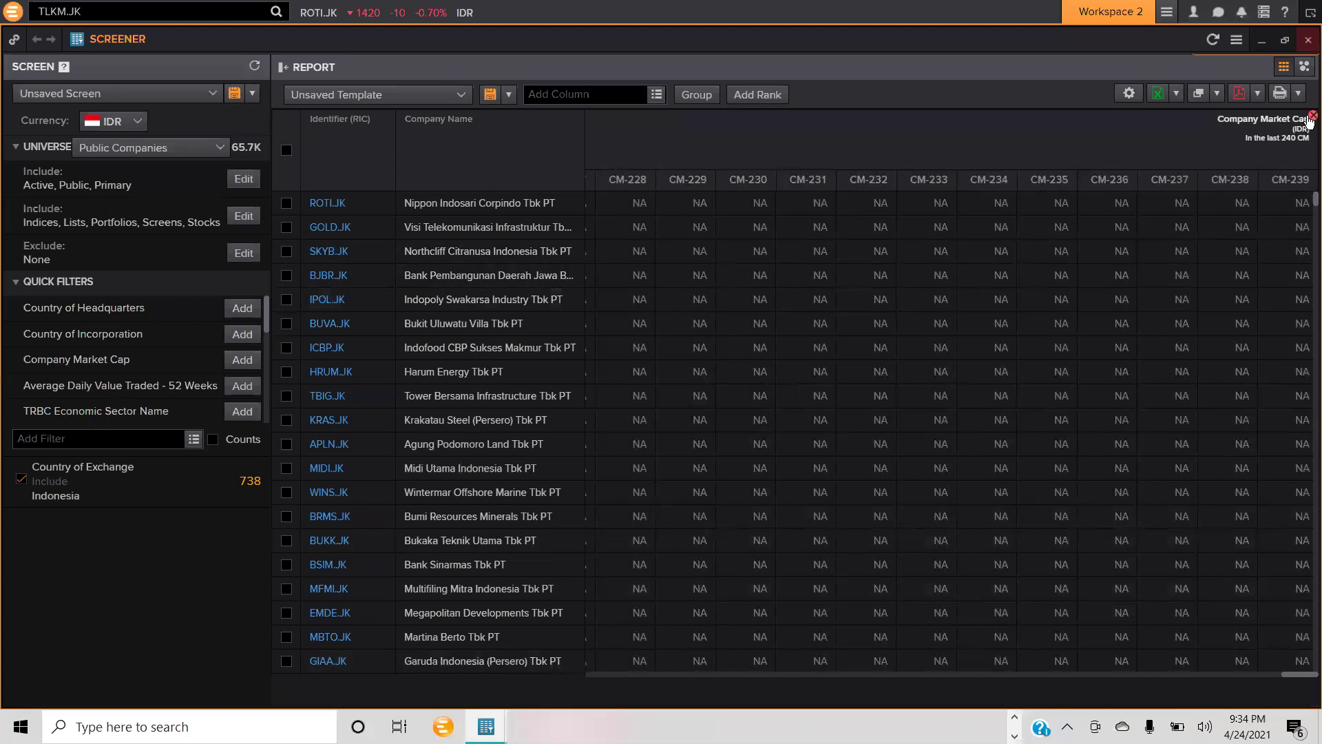
pyautogui.click(1311, 117)
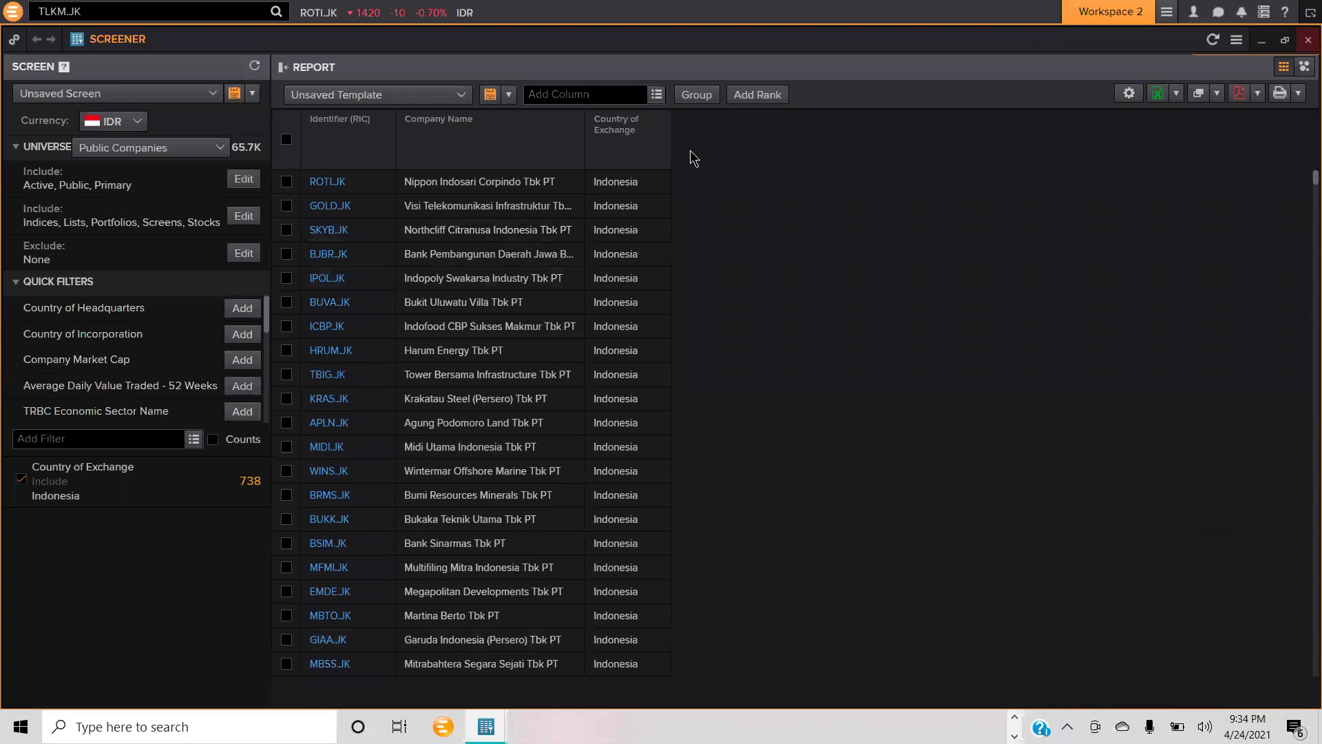
# Step: Search the column data item library for esg, select ESG Score Grade and set it as a series
pyautogui.click(655, 97)
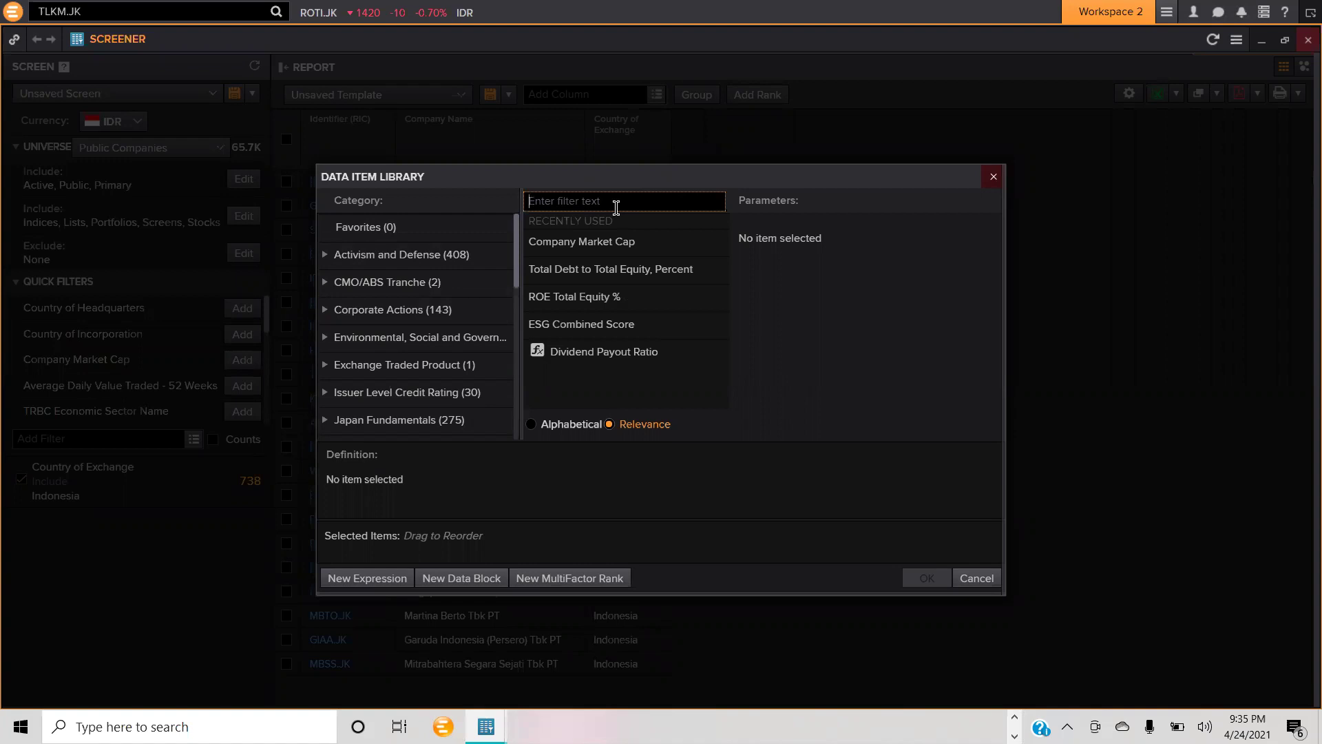
pyautogui.write('e')
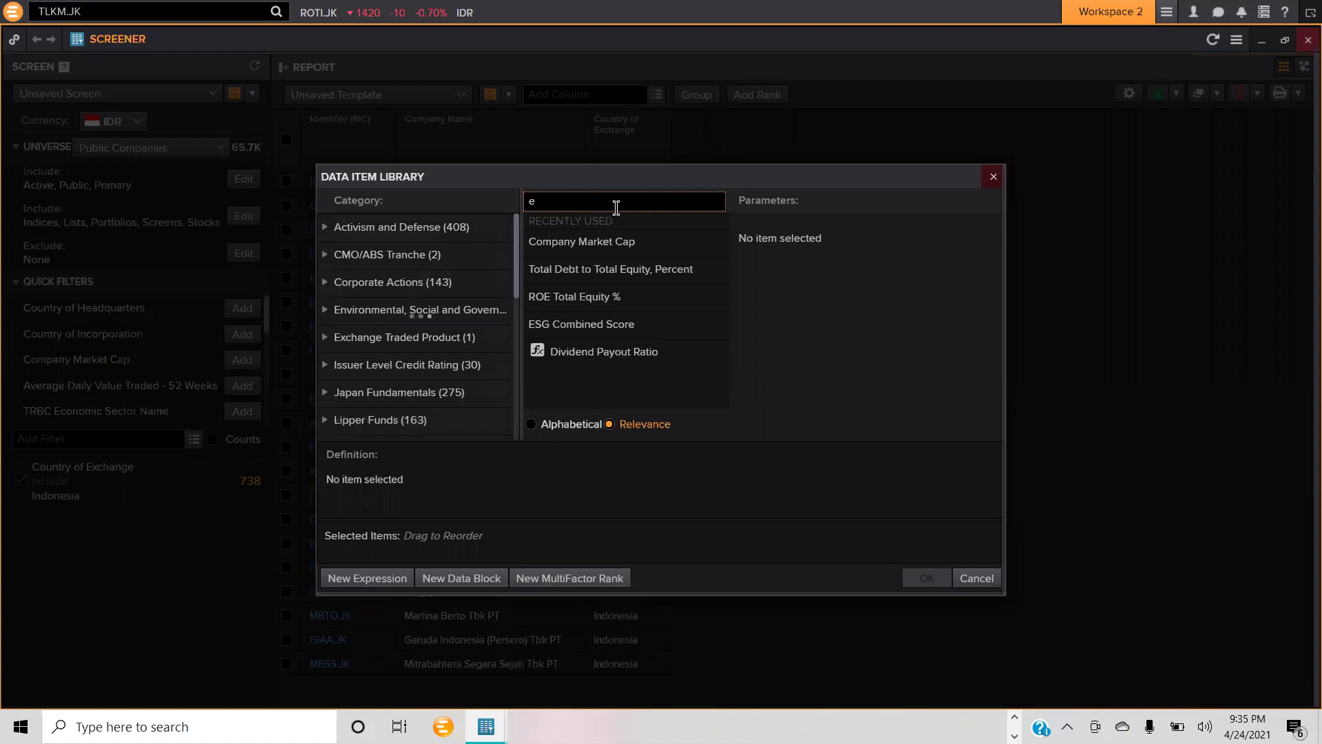
pyautogui.write('s')
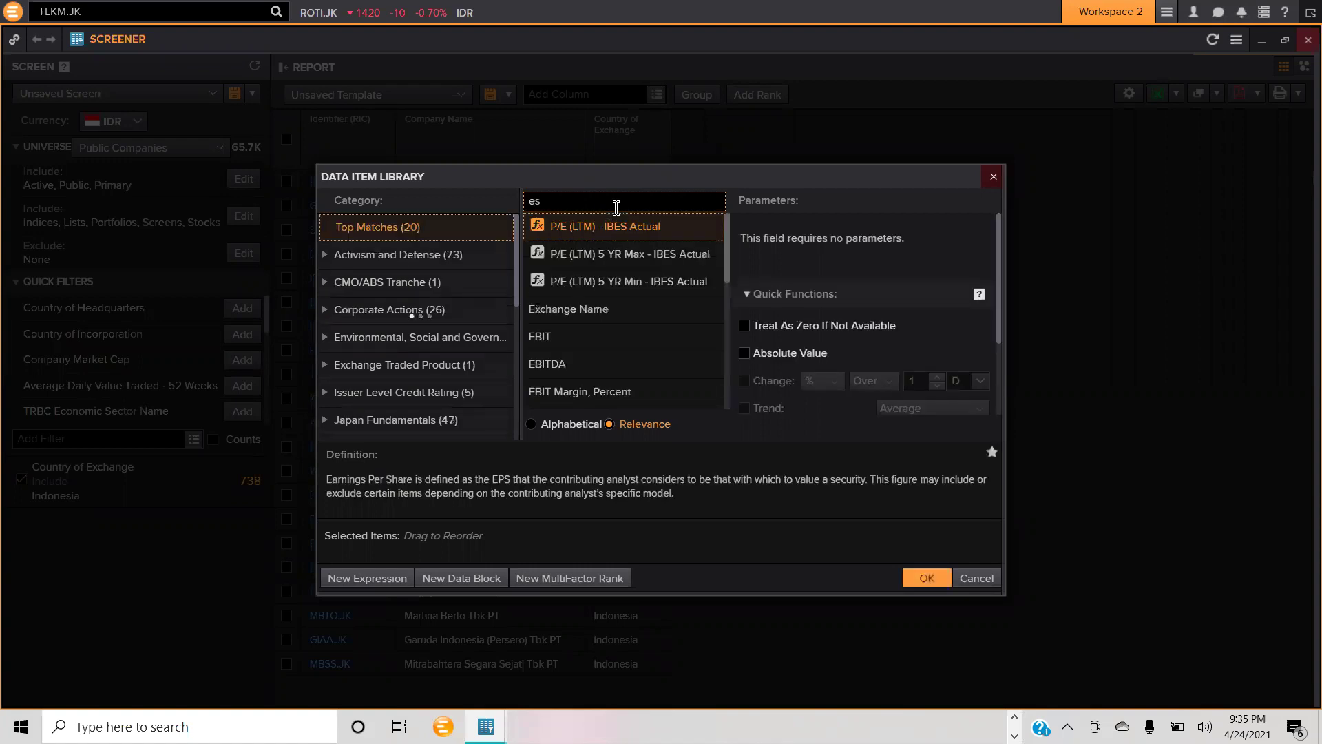
pyautogui.write('g')
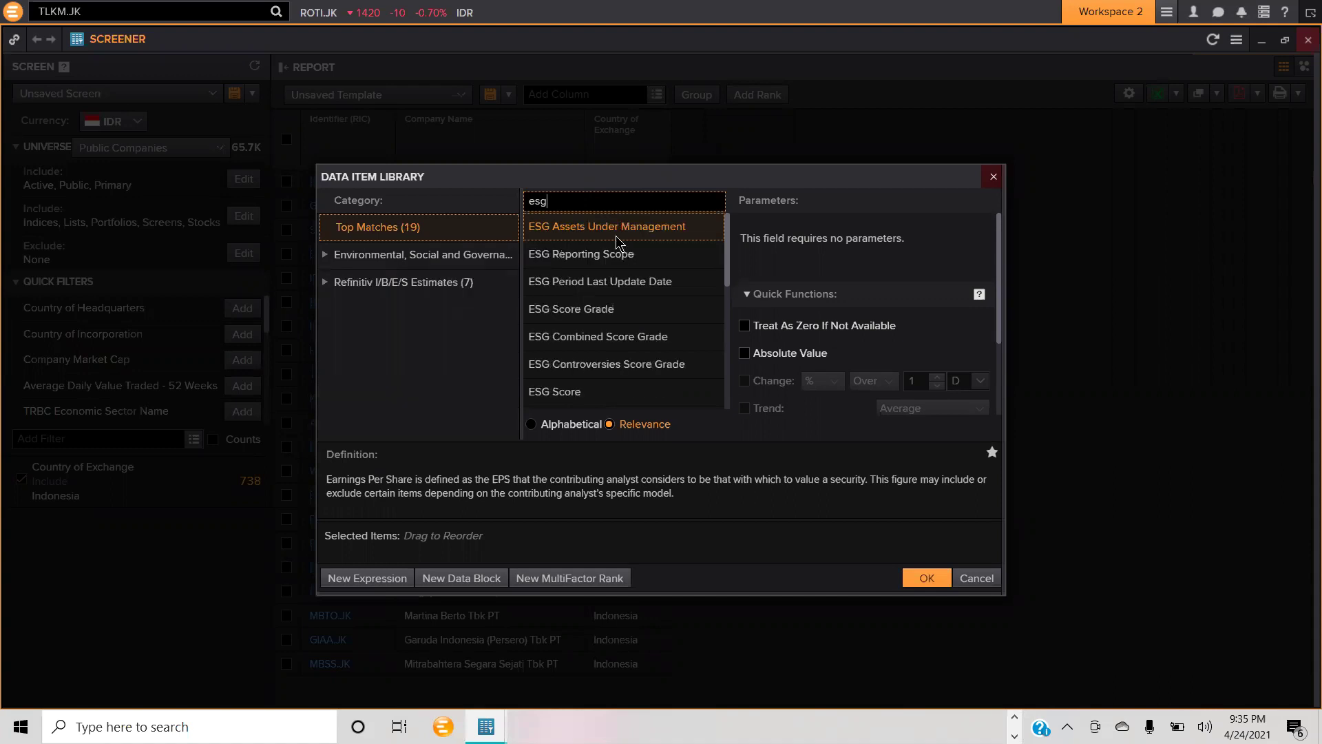
pyautogui.click(590, 313)
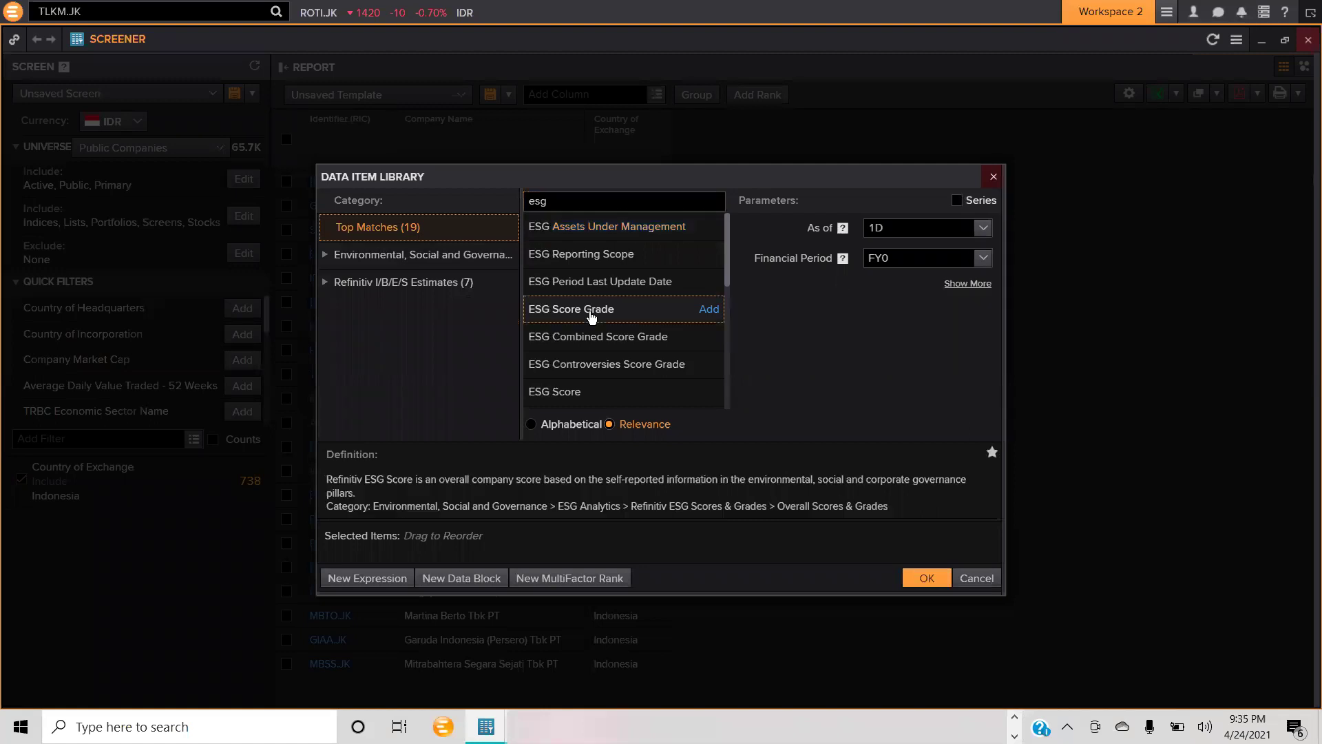
pyautogui.click(958, 200)
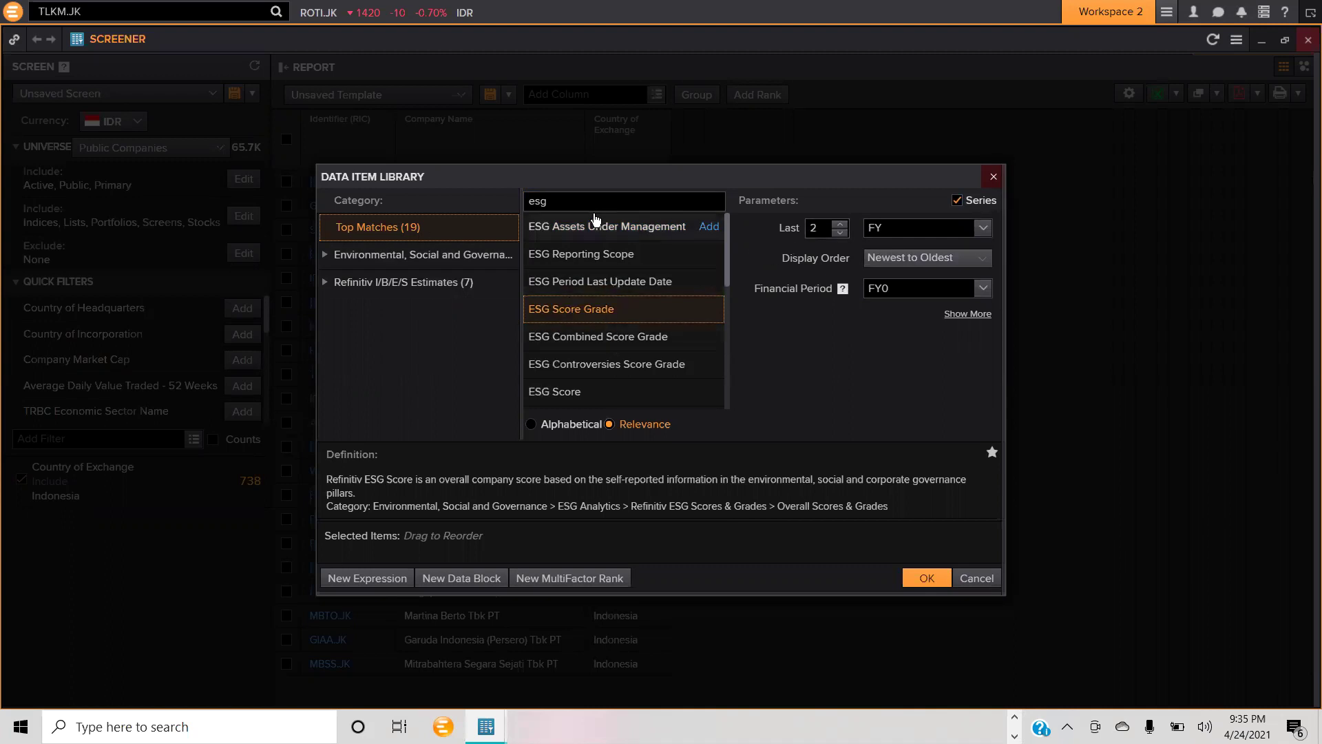
# Step: Search the data item library for price and then ipo, and examine the output parameter of IPO Date
pyautogui.moveTo(655, 207); pyautogui.dragTo(514, 206)
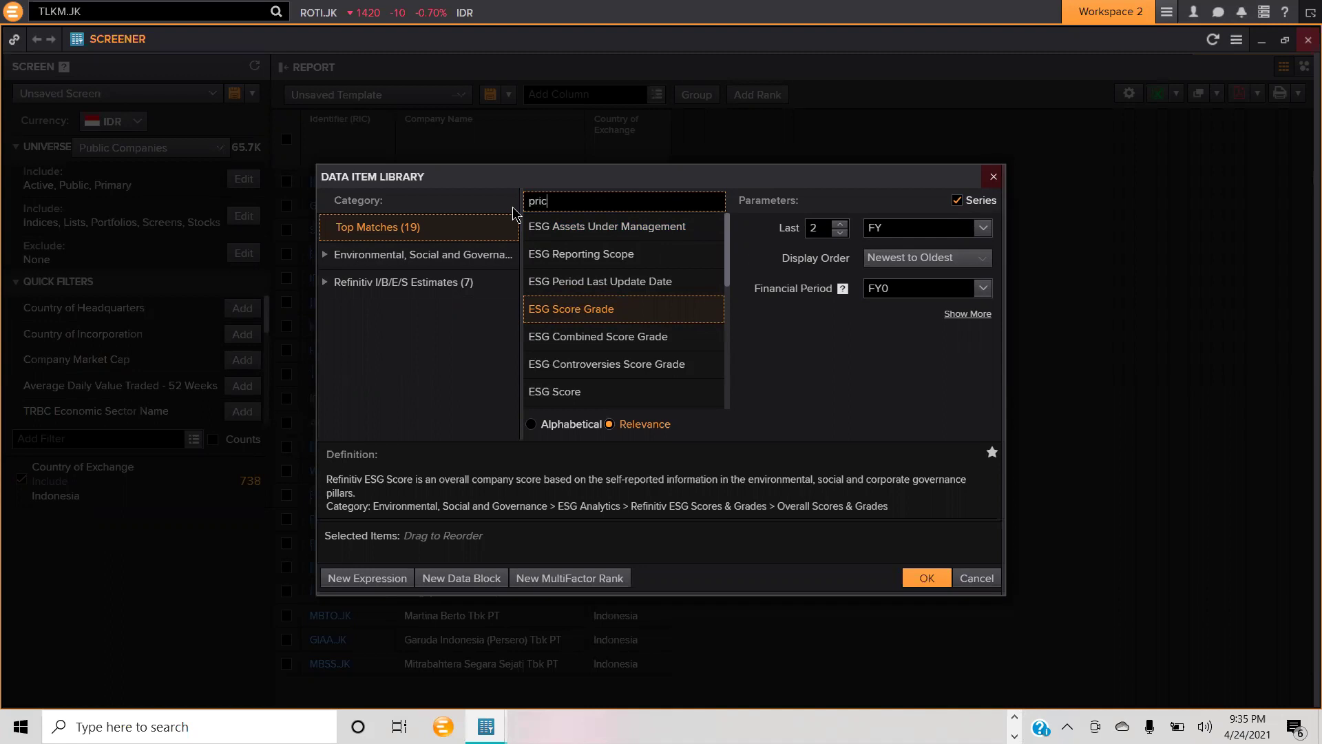
pyautogui.write('price')
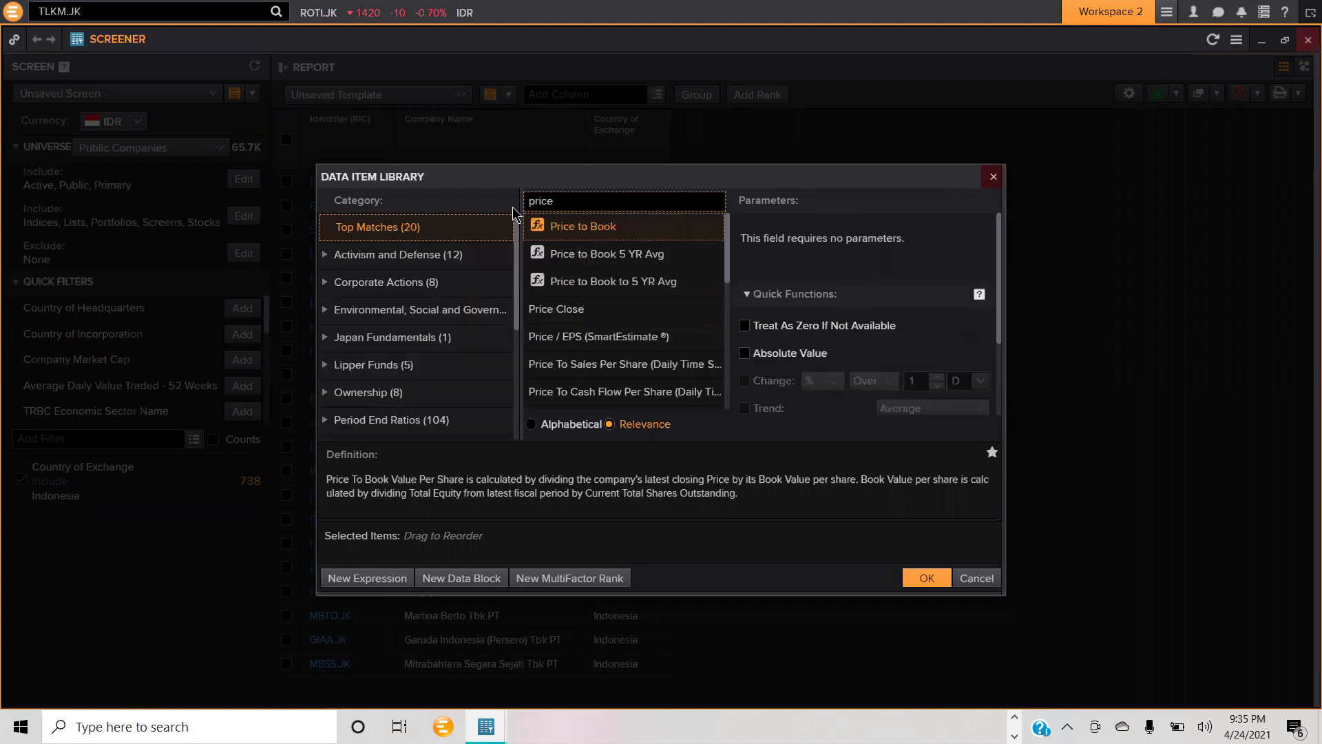
pyautogui.press('BackSpace')
pyautogui.press('BackSpace')
pyautogui.write('ipo')
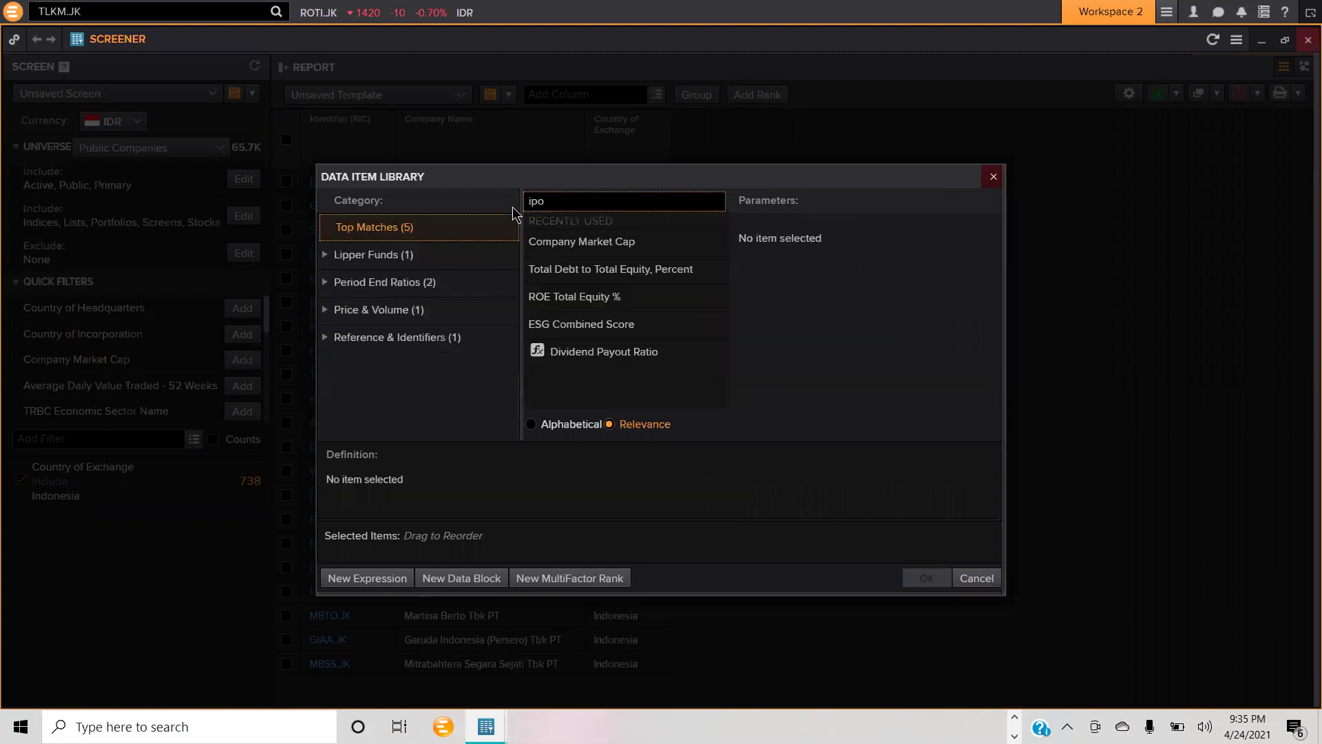
pyautogui.moveTo(552, 229)
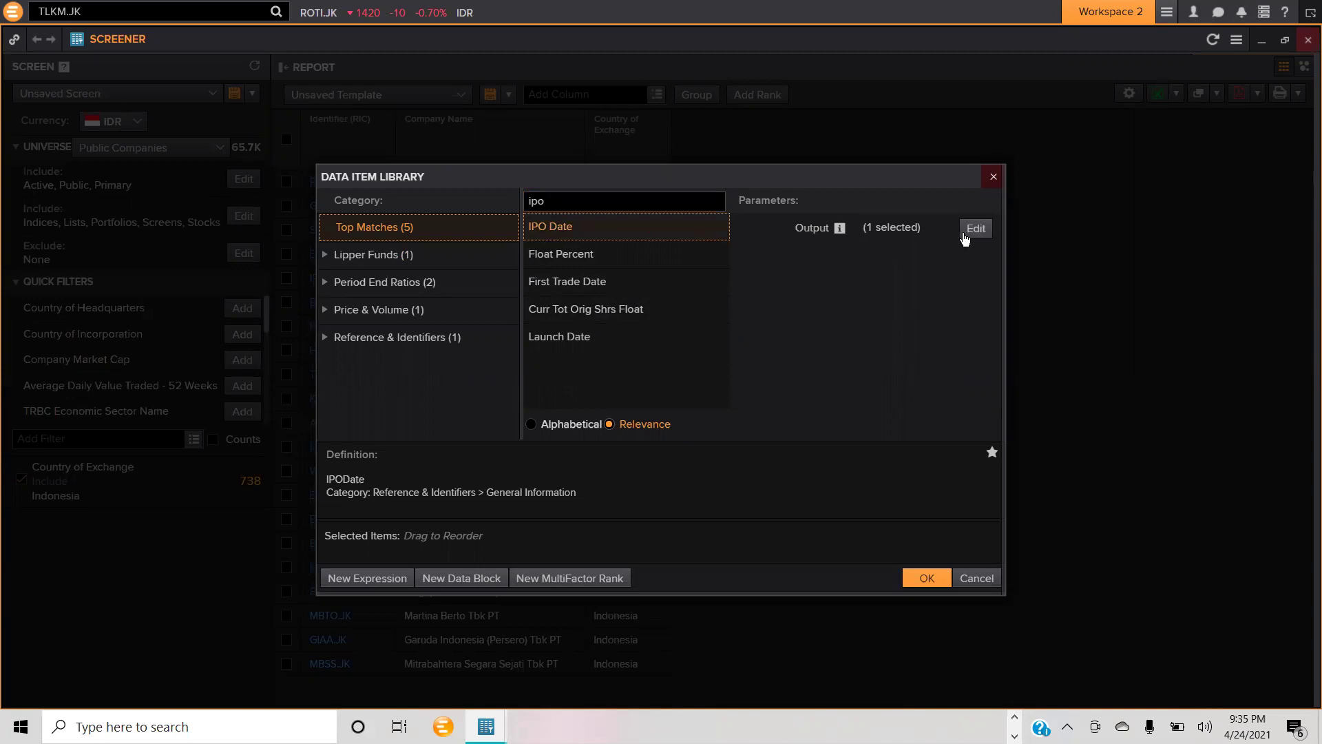
pyautogui.moveTo(802, 234)
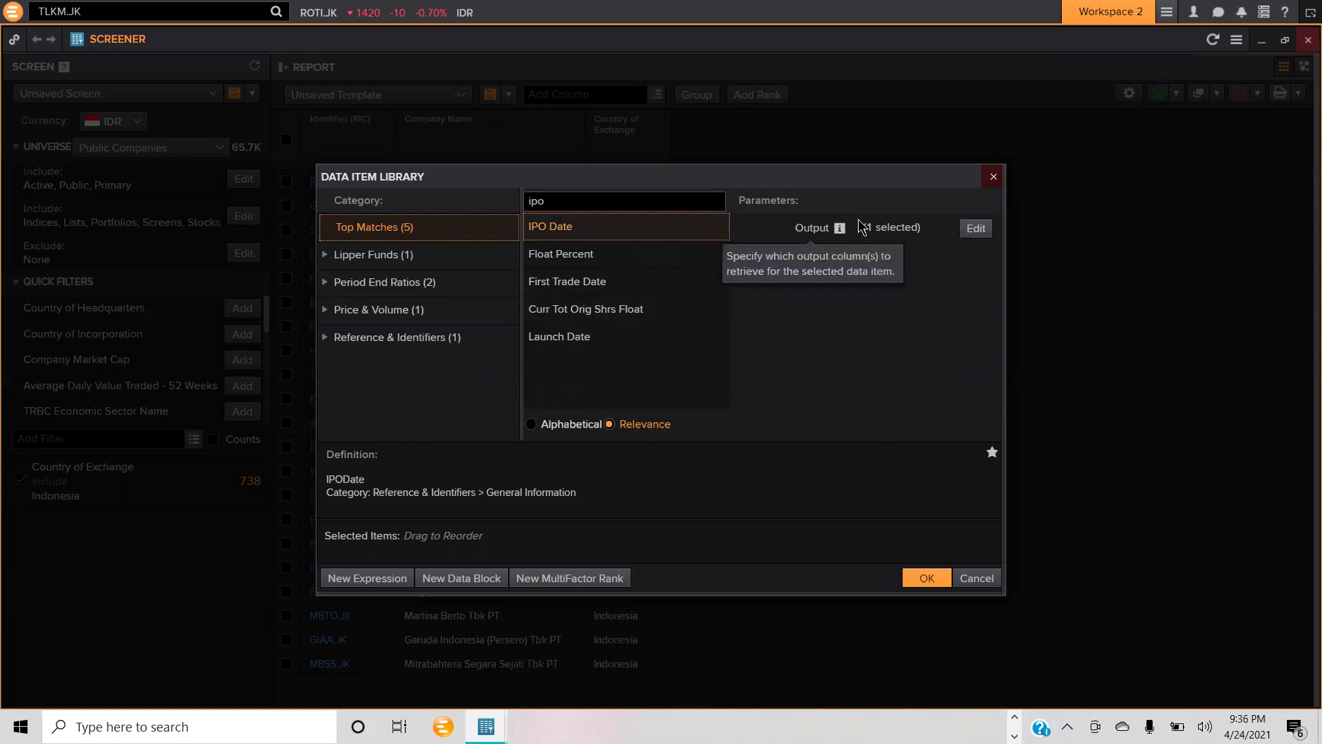